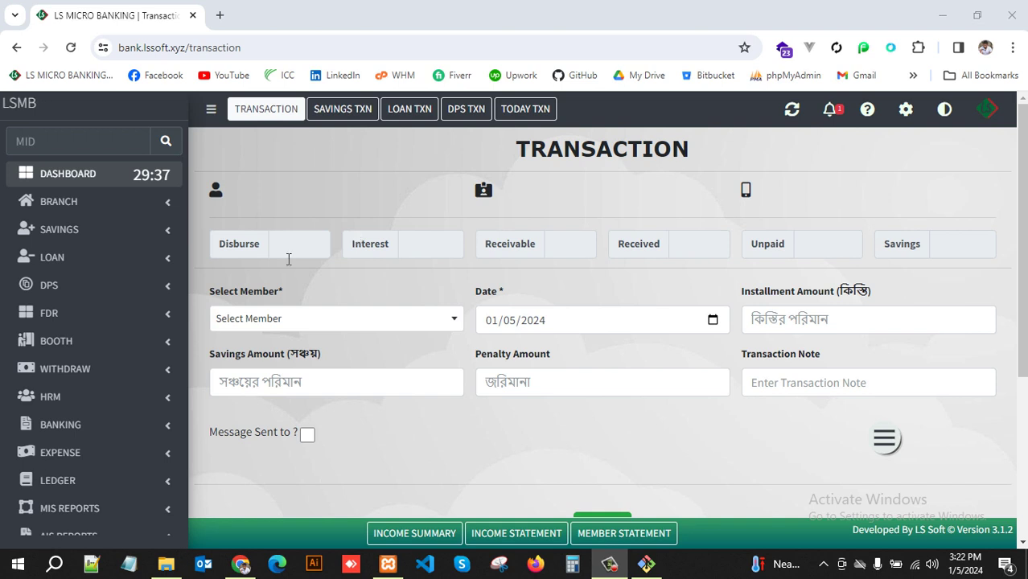
# Step: Expand the Booth section of the navigation and look through its collection and transaction pages
pyautogui.click(156, 340)
pyautogui.scroll(-2, 155, 343)
pyautogui.scroll(-1, 151, 334)
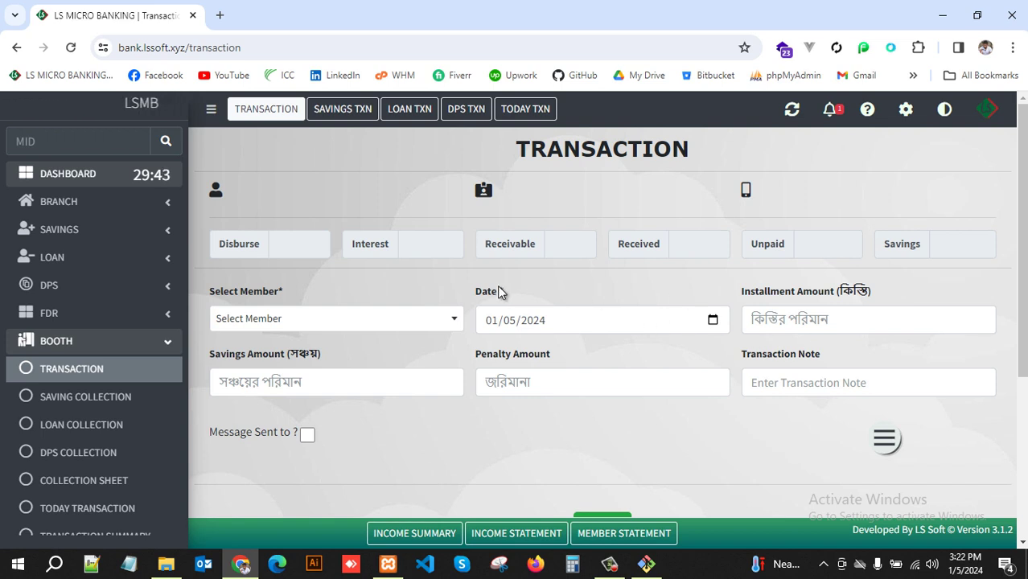
# Step: Browse the transaction form's member list, filter it by a partial member ID and select the matching member
pyautogui.click(368, 322)
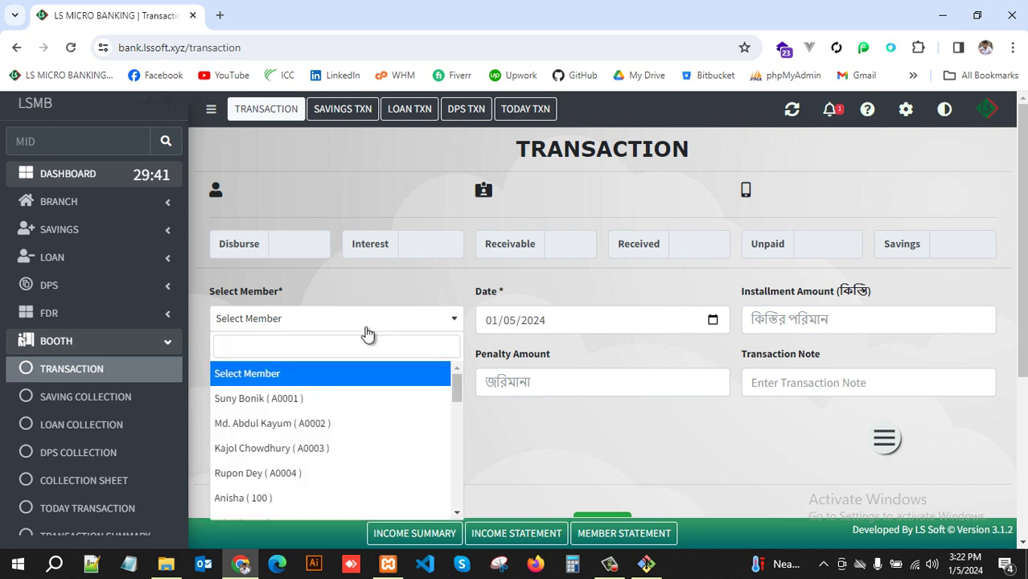
pyautogui.scroll(-5, 321, 421)
pyautogui.scroll(-3, 321, 420)
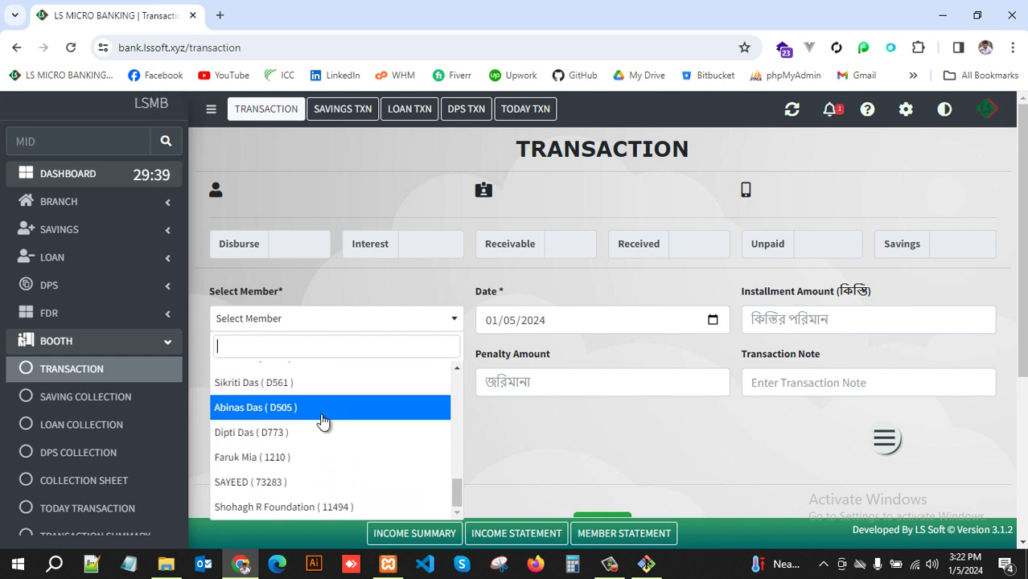
pyautogui.scroll(10, 321, 421)
pyautogui.scroll(-10, 322, 422)
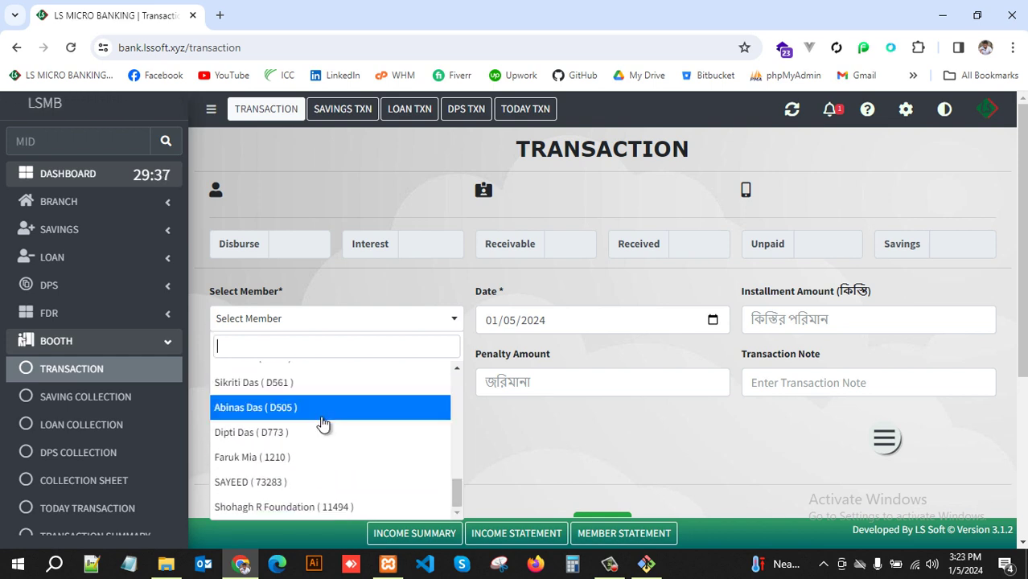
pyautogui.scroll(10, 322, 423)
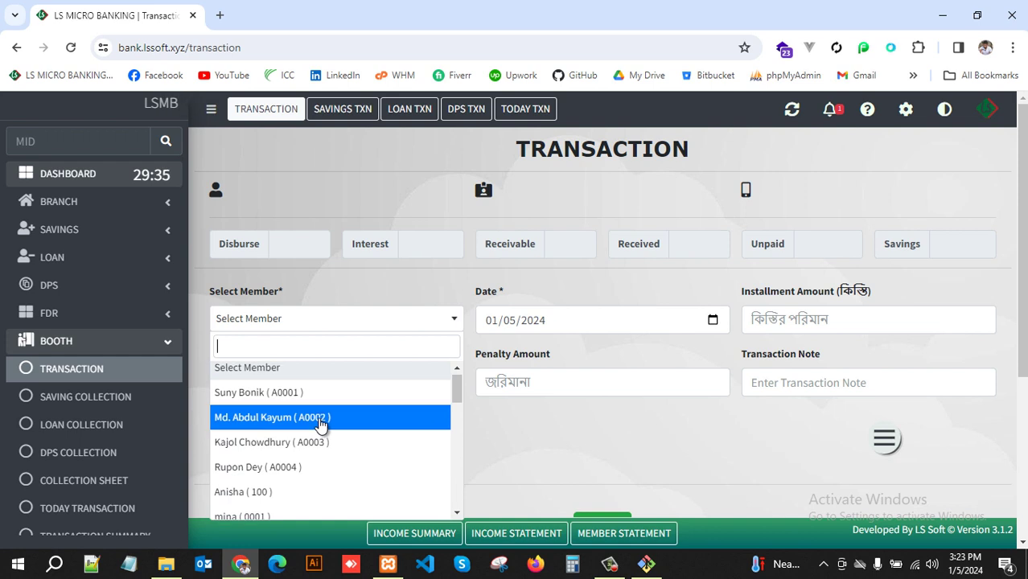
pyautogui.write('67')
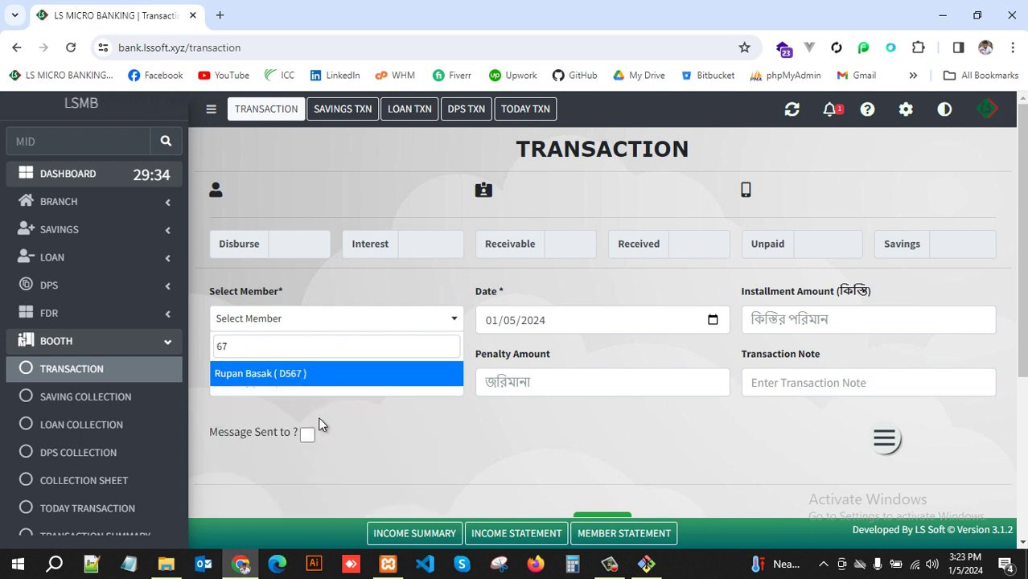
pyautogui.click(307, 373)
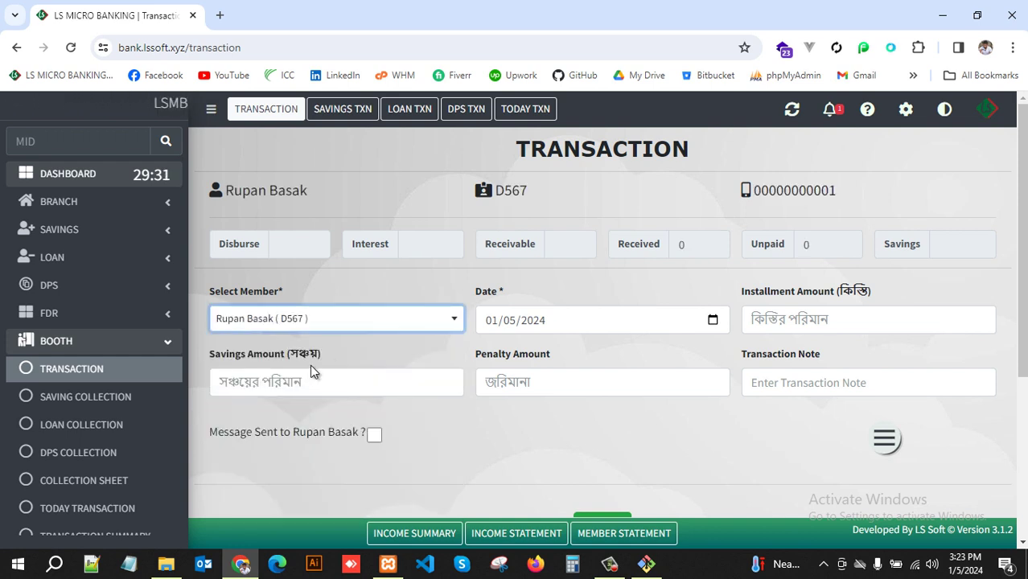
# Step: Review the selected member's name, member ID and phone number above the transaction form
pyautogui.click(338, 340)
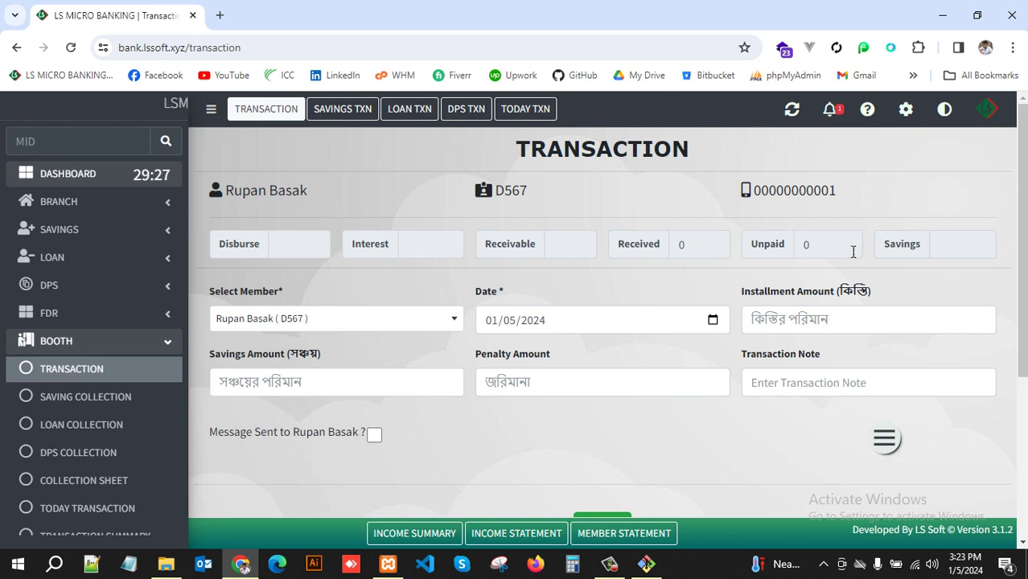
pyautogui.moveTo(871, 178); pyautogui.dragTo(336, 151)
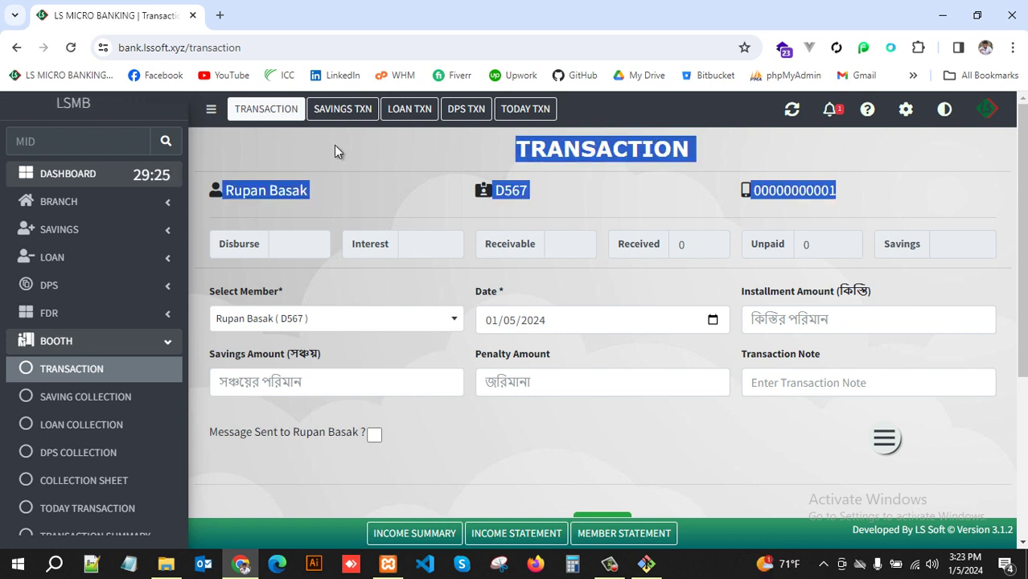
pyautogui.click(405, 195)
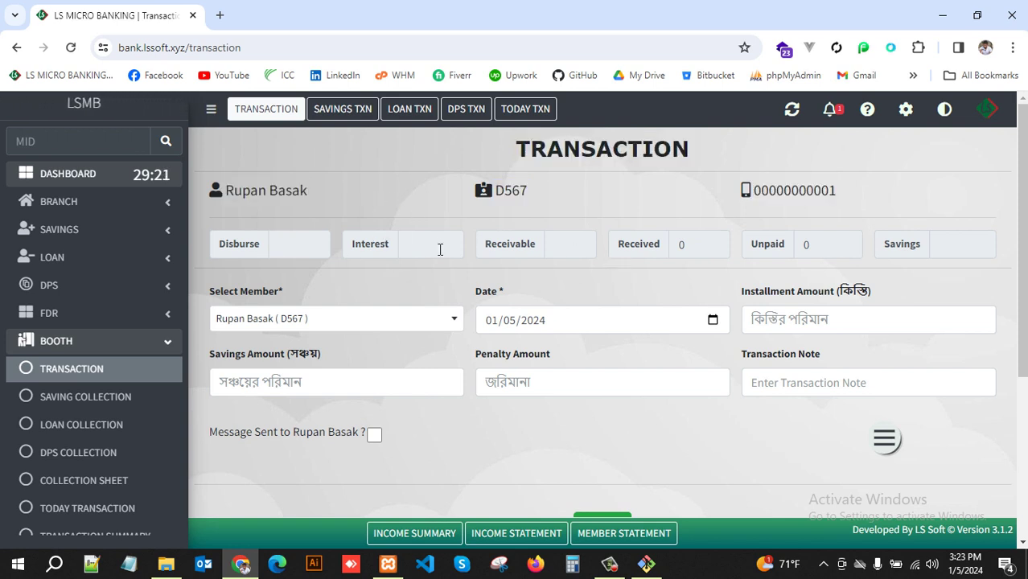
# Step: Select the first member in the member list and check that member's savings balance
pyautogui.click(422, 326)
pyautogui.scroll(10, 277, 402)
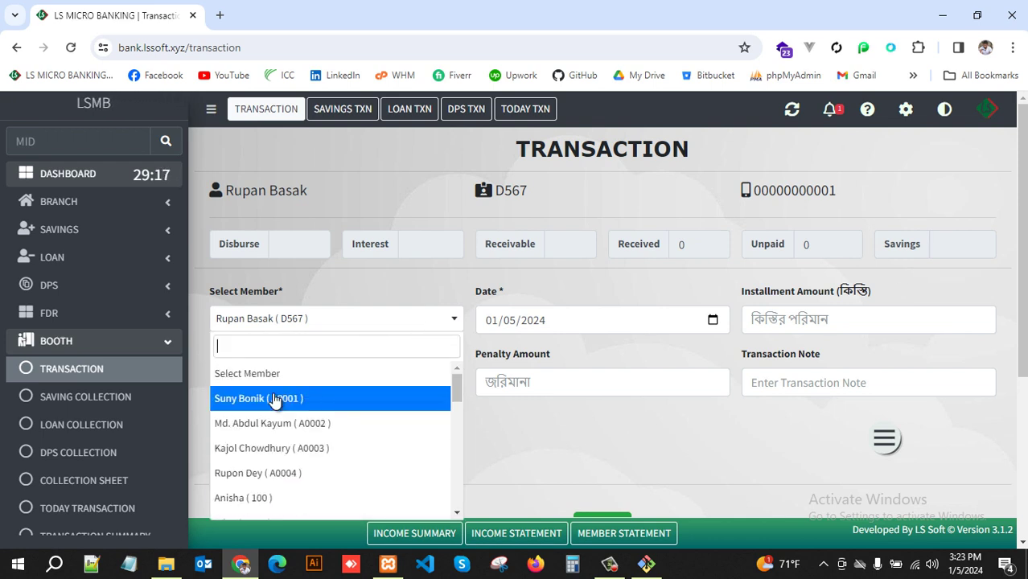
pyautogui.click(294, 398)
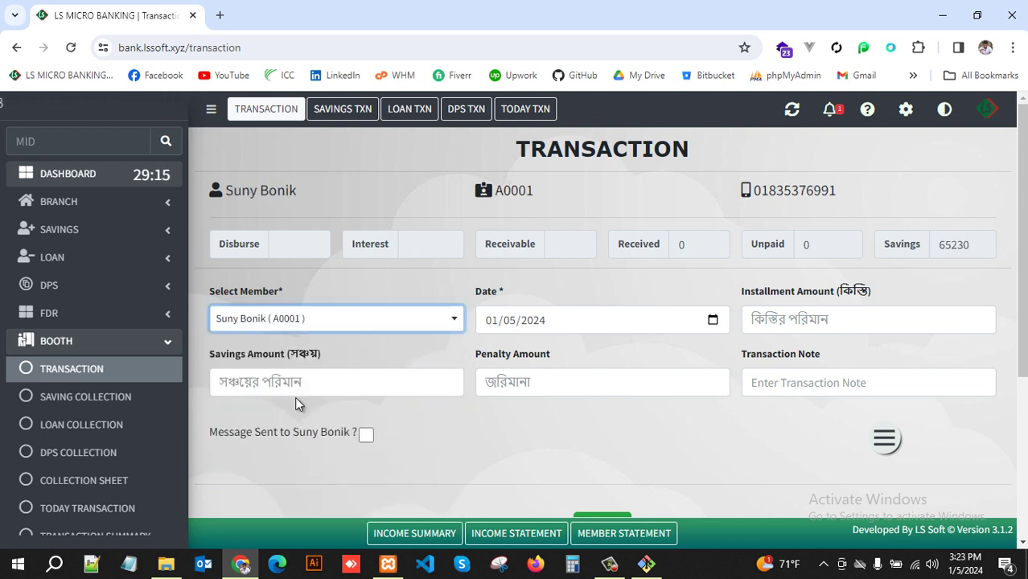
pyautogui.doubleClick(972, 245)
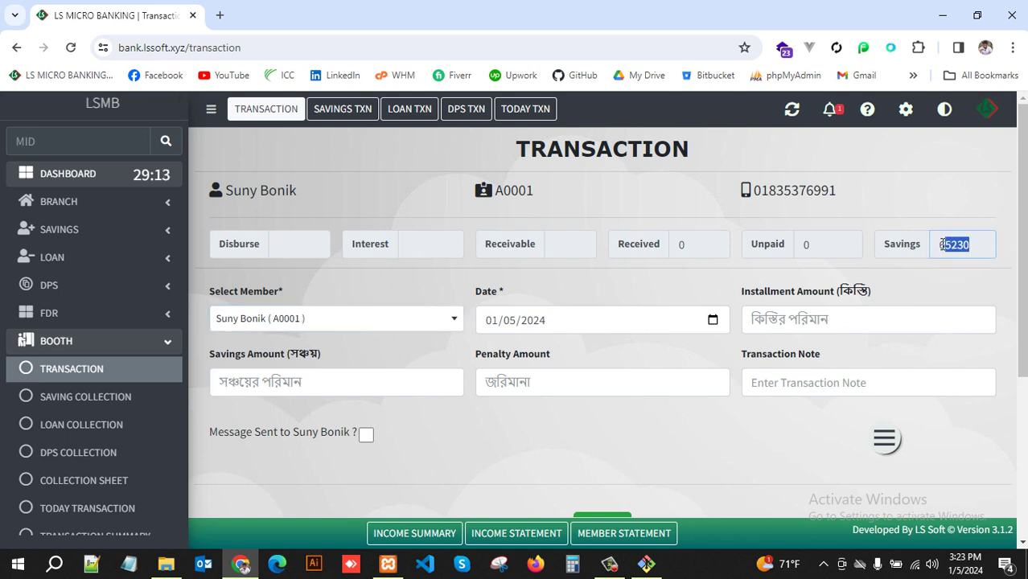
pyautogui.click(948, 268)
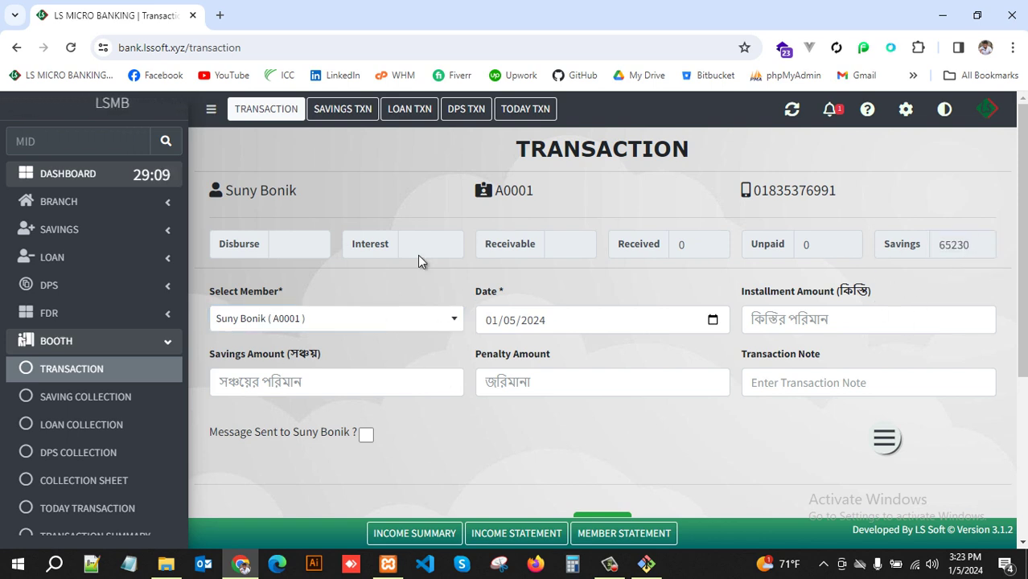
# Step: Enter a savings amount of 700 for the selected member and submit the transaction
pyautogui.click(320, 388)
pyautogui.write('700')
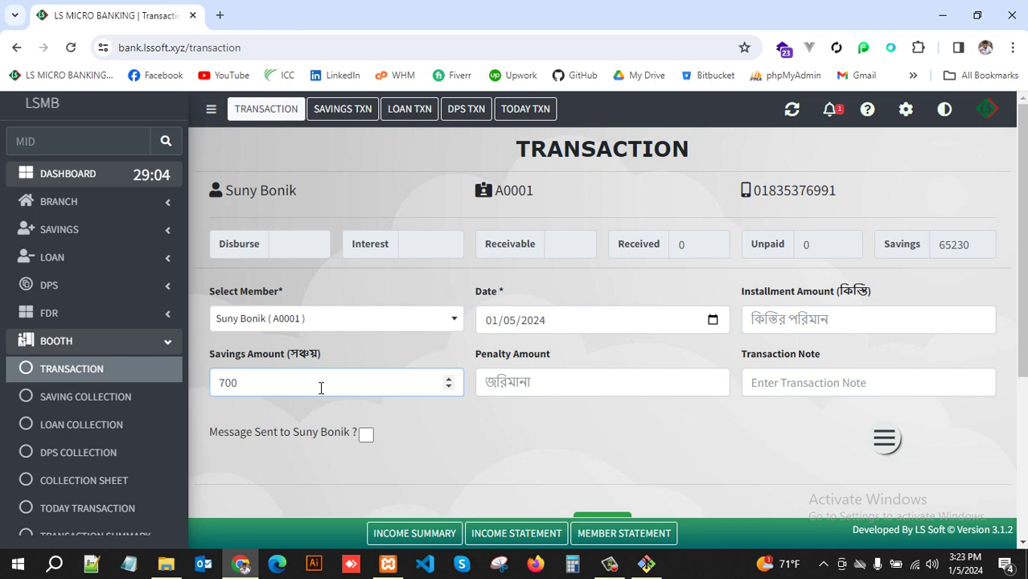
pyautogui.press('Return')
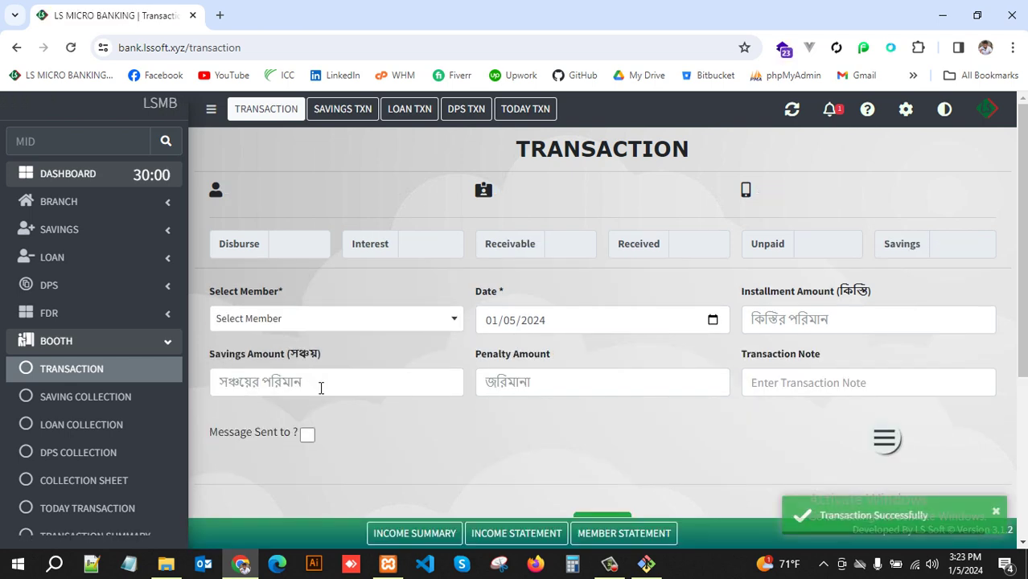
# Step: Load the second and the third listed member one after the other in the transaction form
pyautogui.click(415, 330)
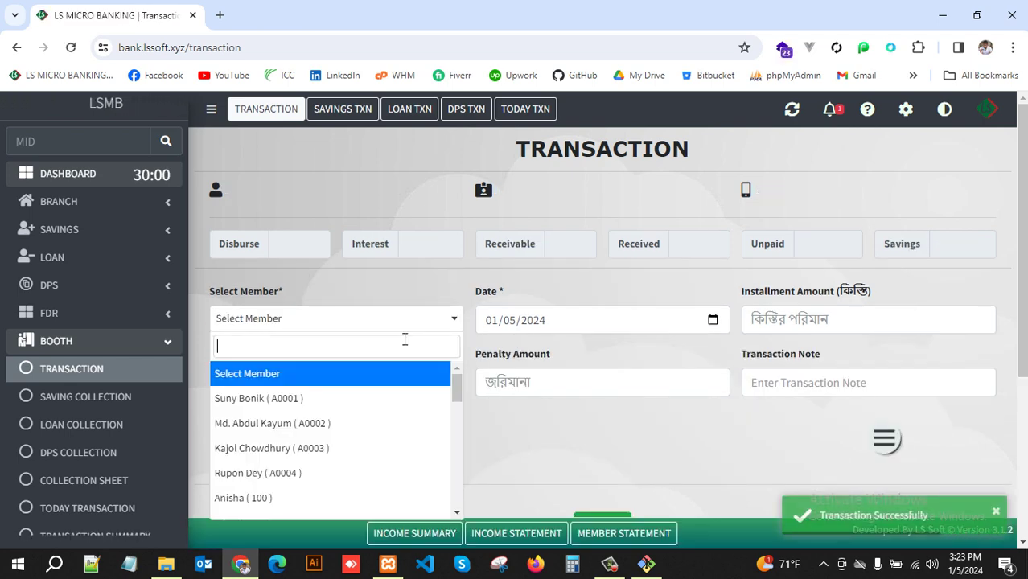
pyautogui.click(312, 424)
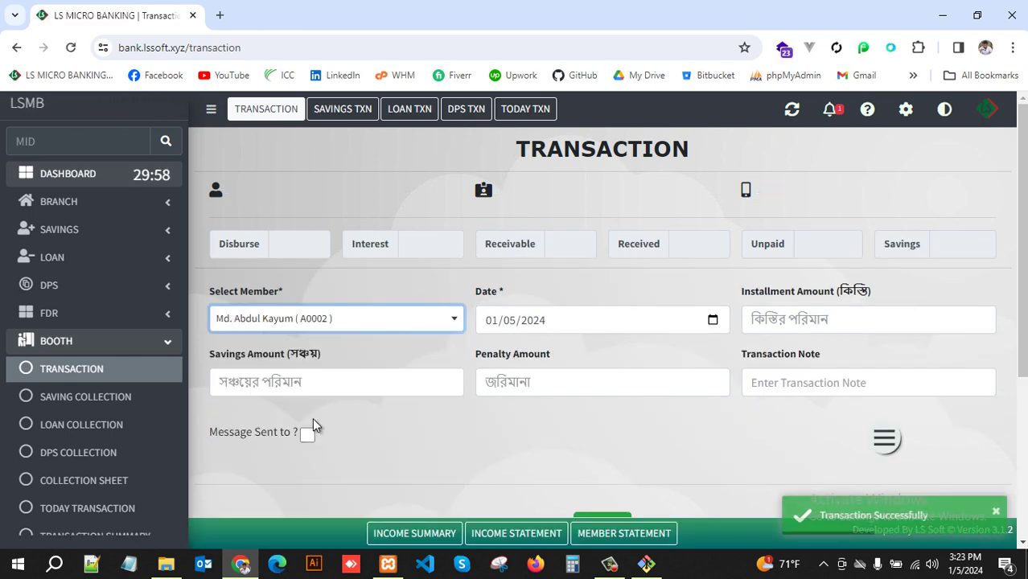
pyautogui.click(350, 321)
pyautogui.click(298, 458)
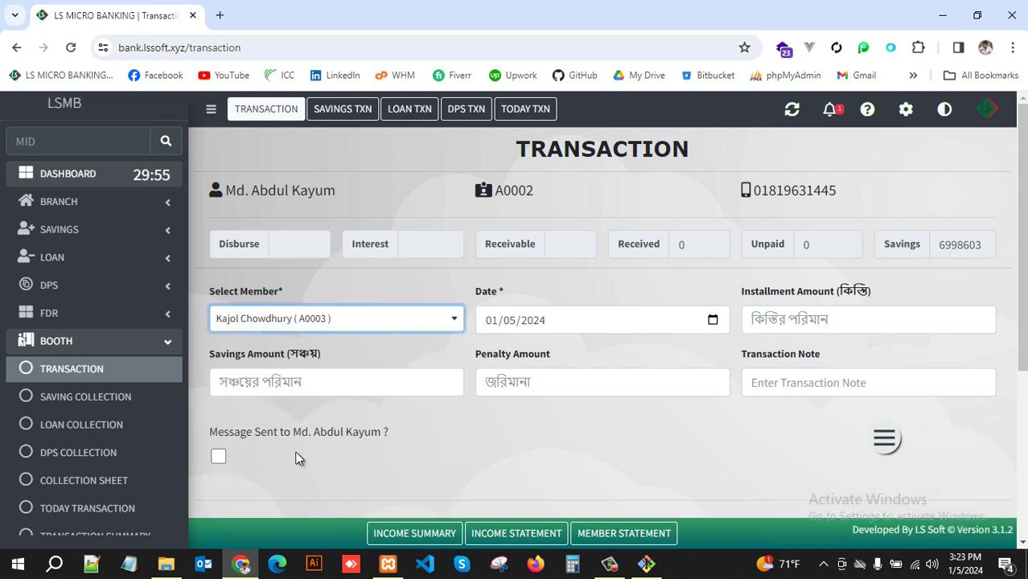
# Step: Select the fourth member in the member list to load that member's loan and savings details
pyautogui.click(385, 319)
pyautogui.scroll(-1, 351, 386)
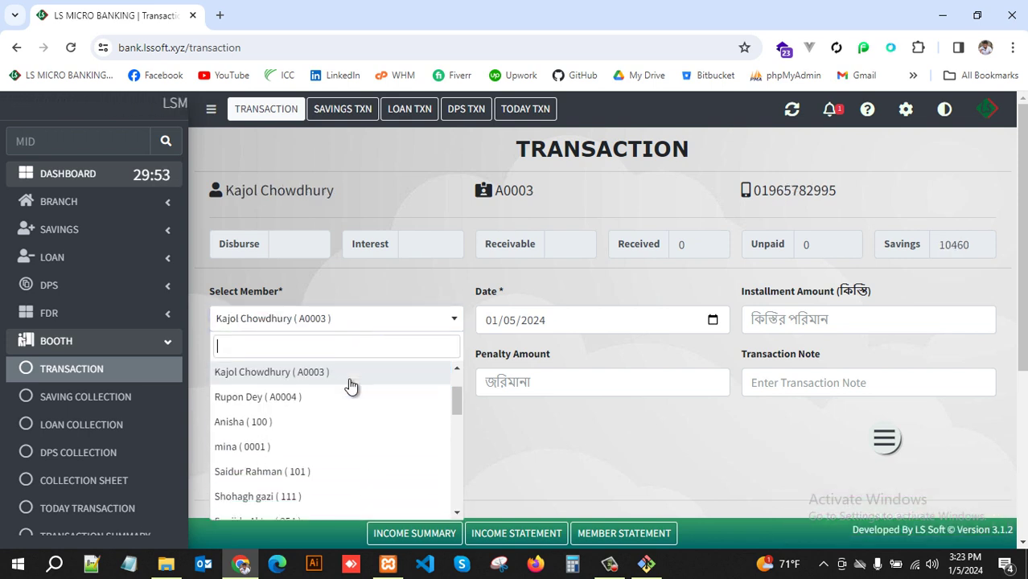
pyautogui.click(299, 396)
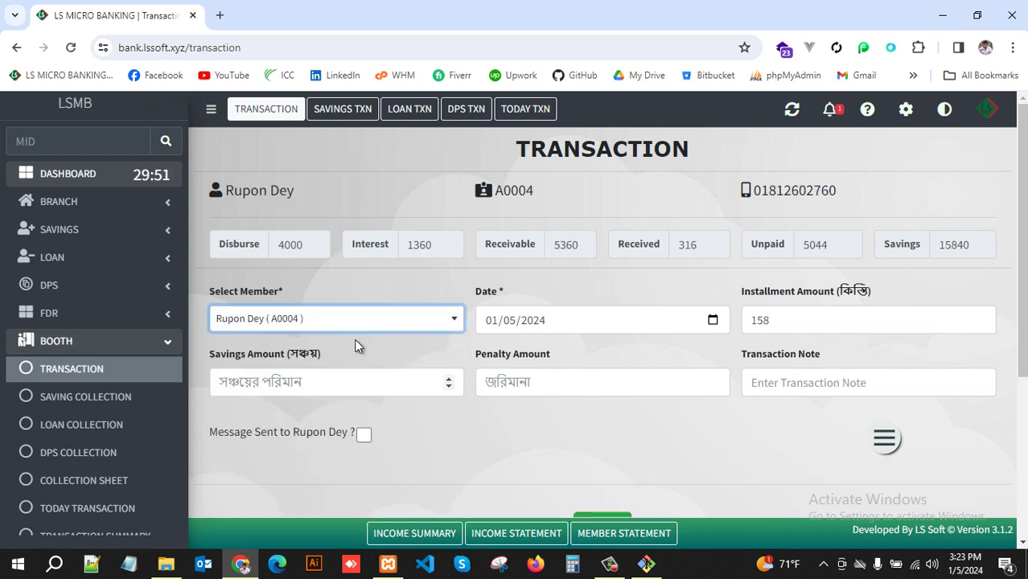
pyautogui.click(397, 287)
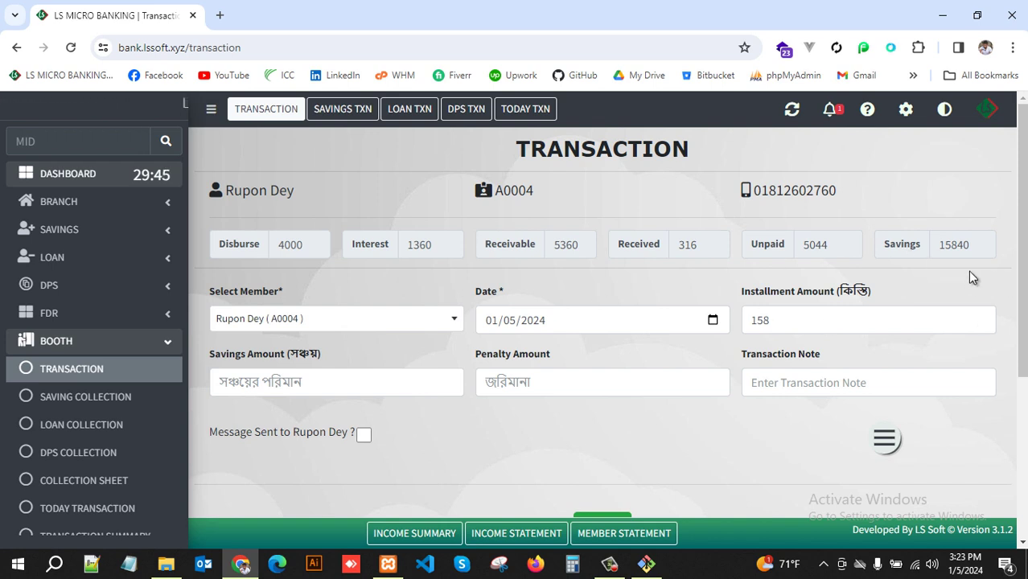
# Step: Examine the member's disbursed, interest, receivable, received and unpaid loan figures and the prefilled installment amount
pyautogui.moveTo(277, 244)
pyautogui.mouseDown()
pyautogui.moveTo(298, 243)
pyautogui.moveTo(278, 244)
pyautogui.mouseUp()
pyautogui.click(308, 243)
pyautogui.click(403, 243)
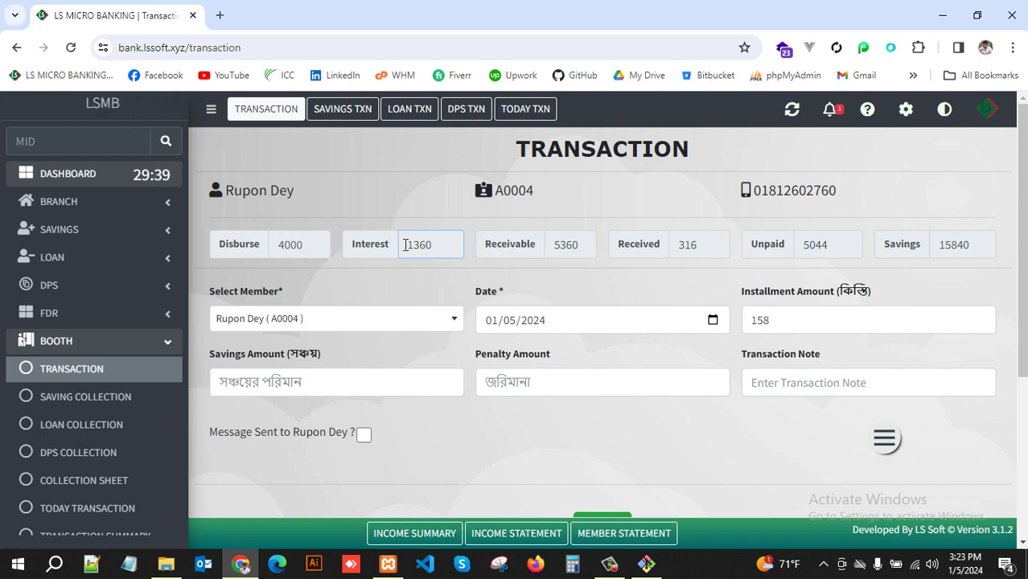
pyautogui.moveTo(404, 244); pyautogui.dragTo(440, 241)
pyautogui.click(439, 243)
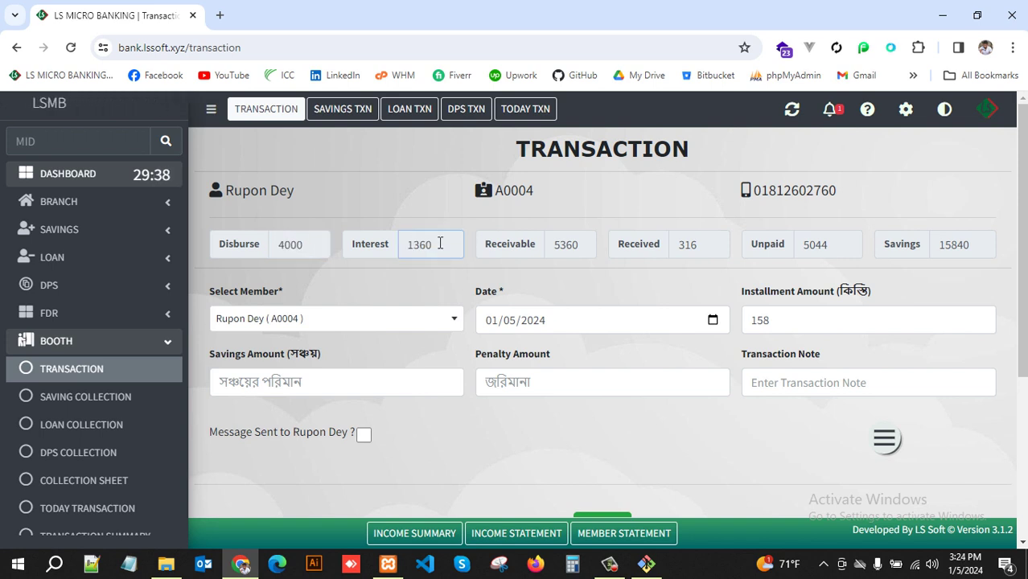
pyautogui.moveTo(556, 245); pyautogui.dragTo(581, 243)
pyautogui.click(581, 243)
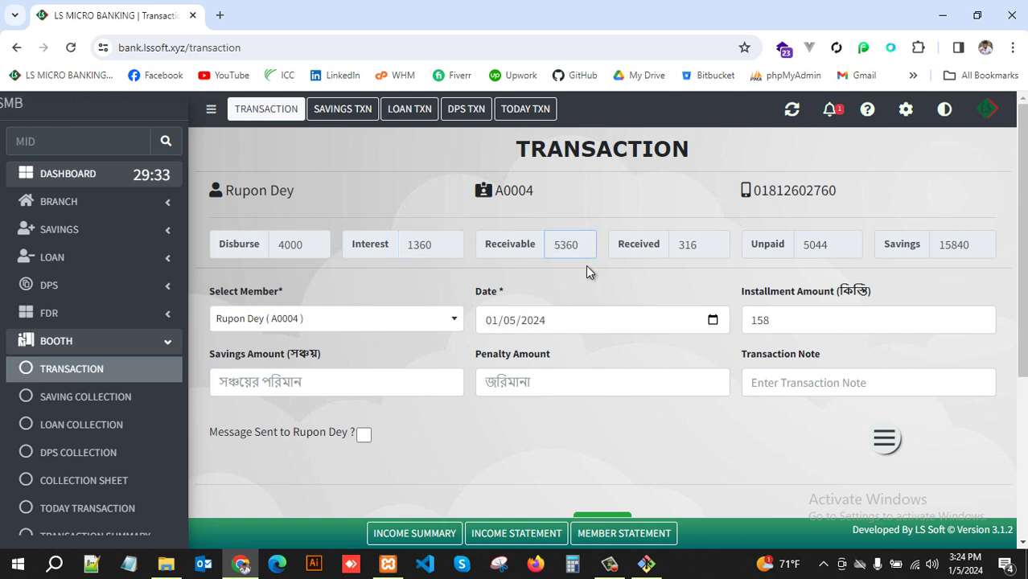
pyautogui.moveTo(704, 248); pyautogui.dragTo(661, 243)
pyautogui.click(684, 254)
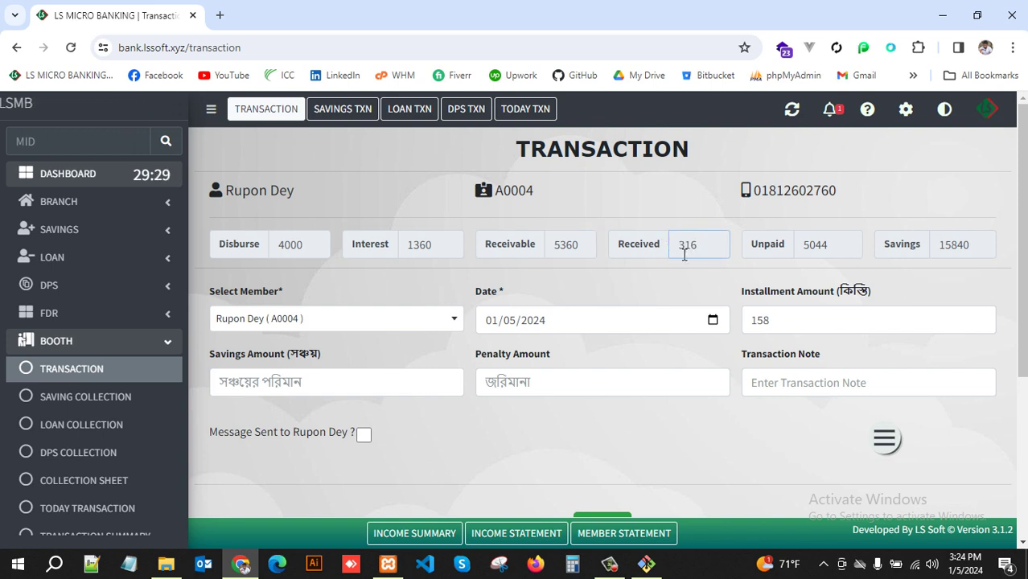
pyautogui.doubleClick(826, 245)
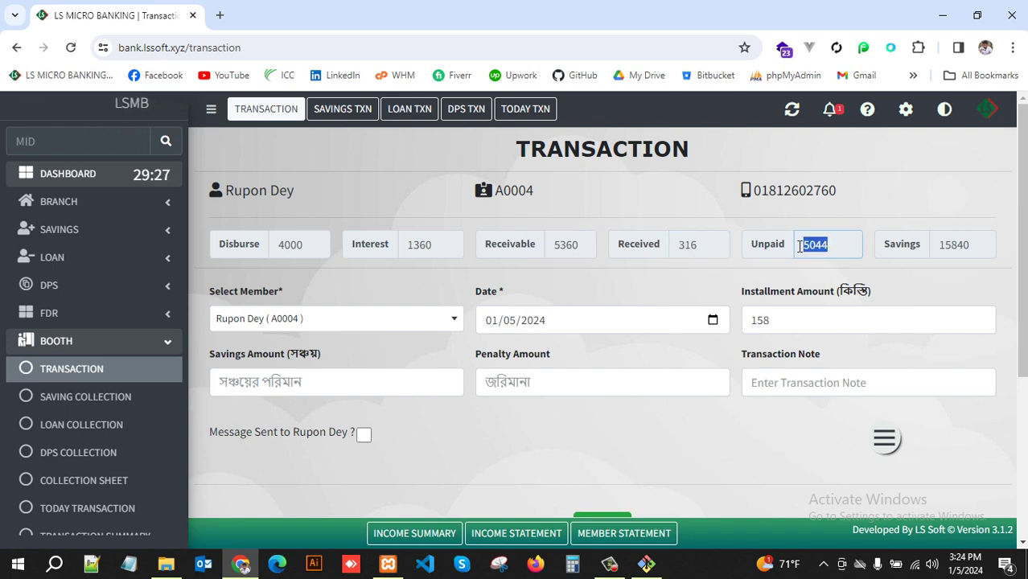
pyautogui.click(762, 296)
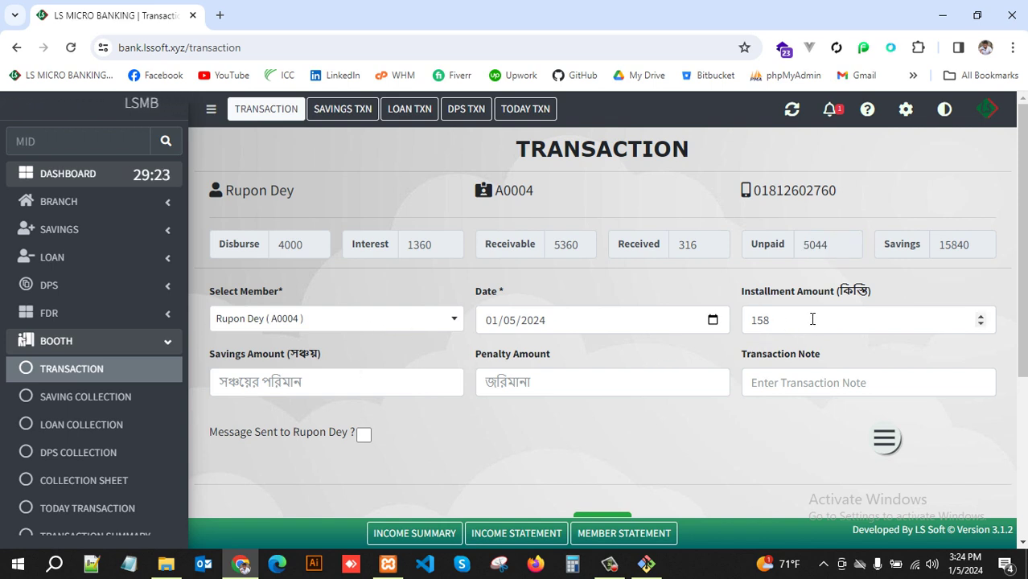
pyautogui.moveTo(784, 320); pyautogui.dragTo(738, 319)
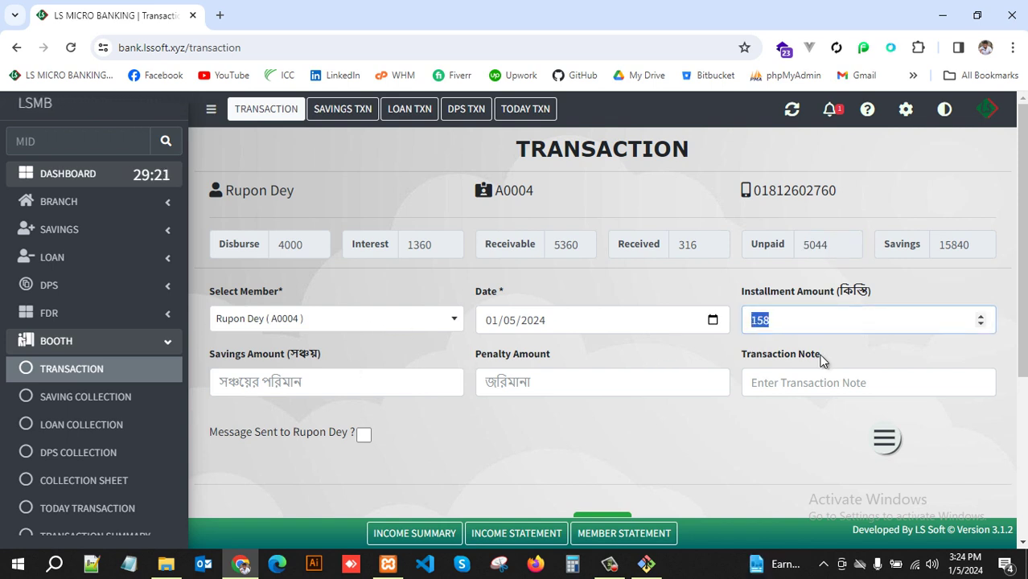
pyautogui.click(836, 275)
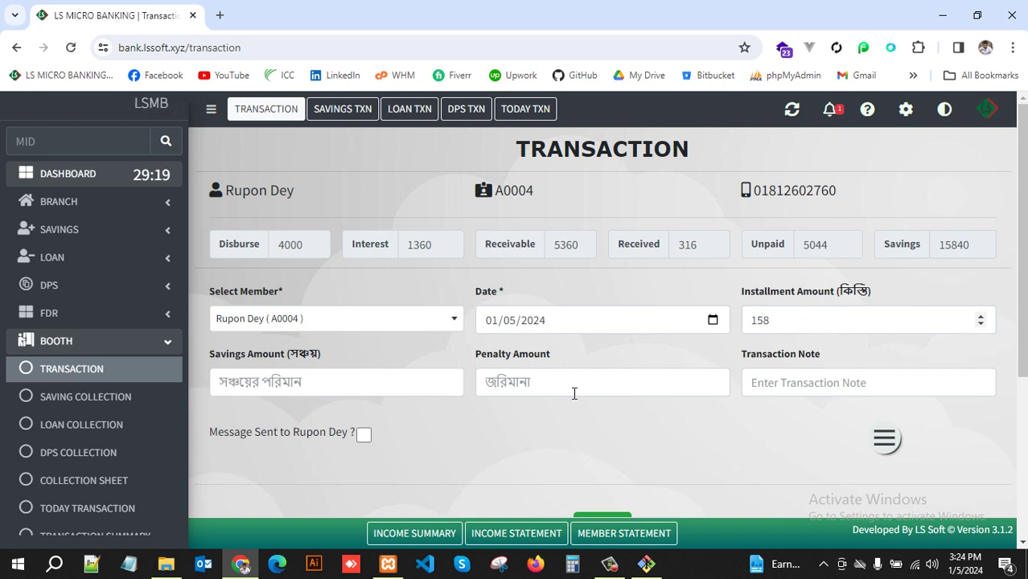
# Step: Enter a savings amount of 400 alongside the prefilled installment and submit the transaction
pyautogui.click(313, 387)
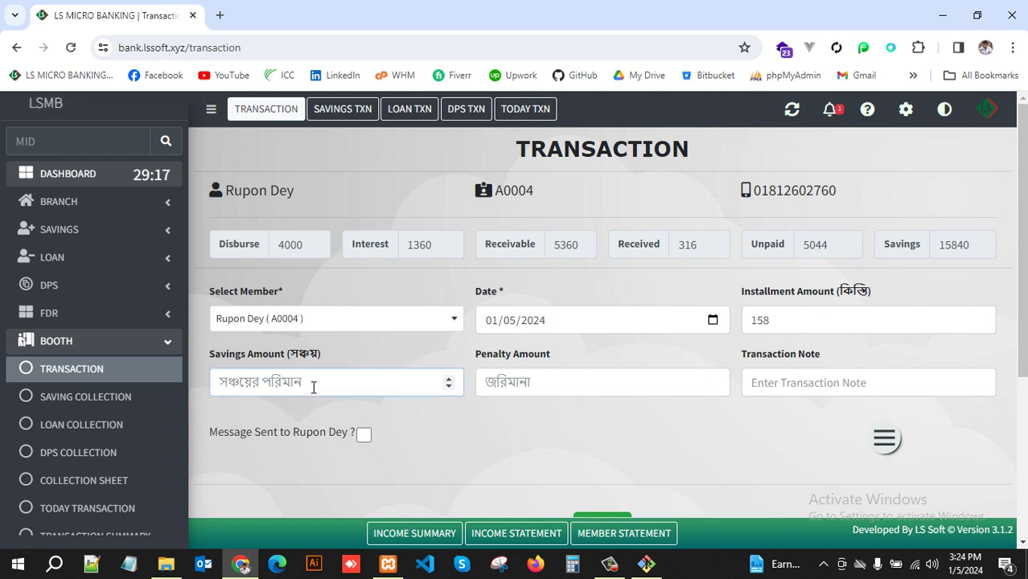
pyautogui.write('49')
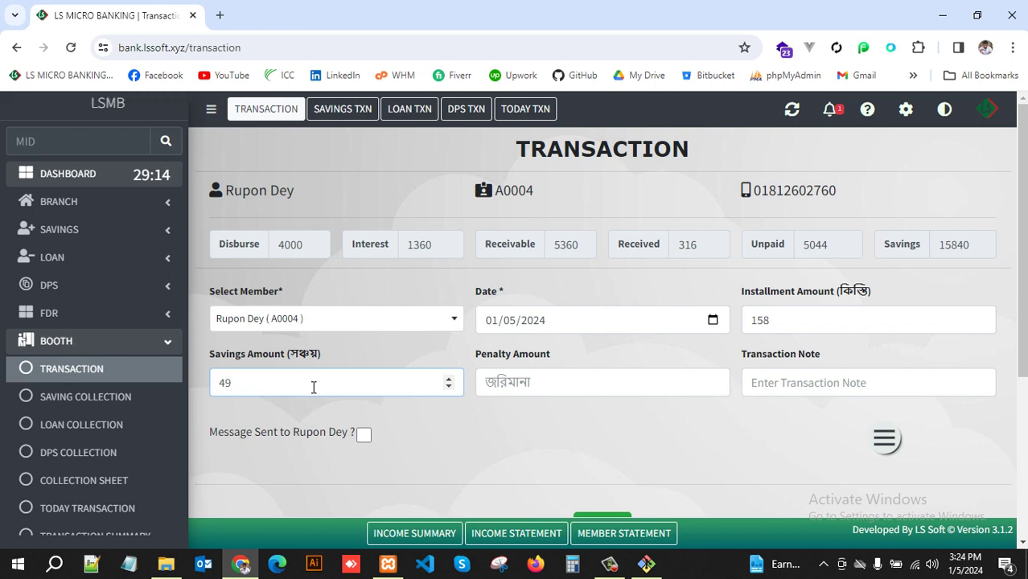
pyautogui.press('BackSpace')
pyautogui.write('00')
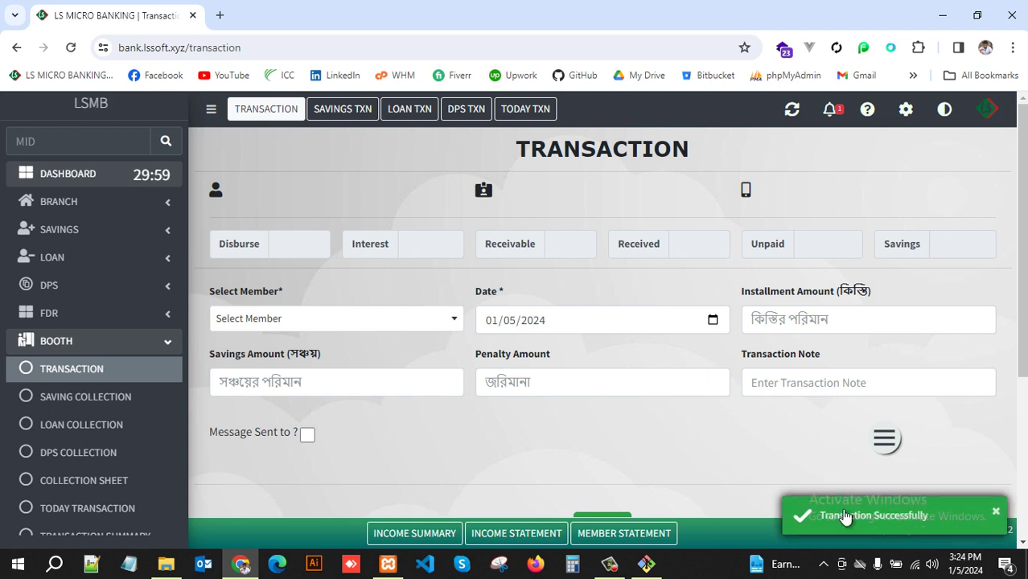
# Step: Load the fourth listed member again to check the received, unpaid and savings figures after the transaction
pyautogui.click(387, 318)
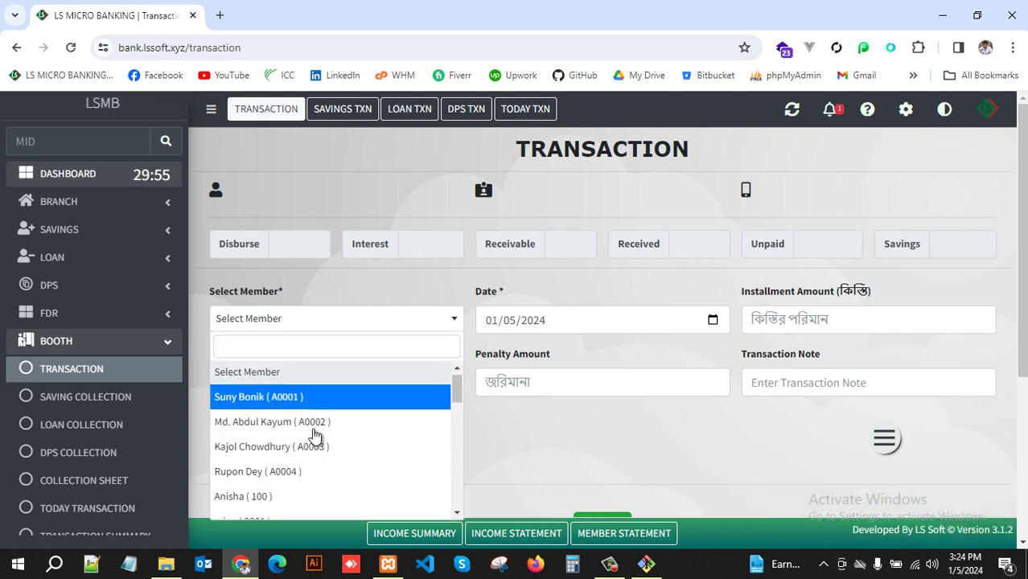
pyautogui.click(285, 474)
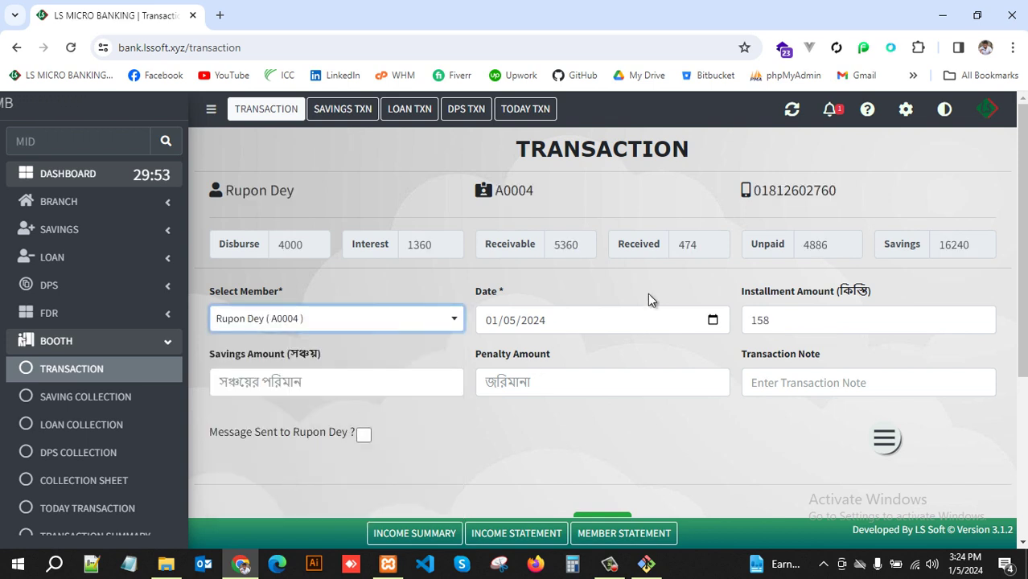
# Step: Examine the fourth member's received, unpaid, receivable and savings figures in the account summary
pyautogui.doubleClick(693, 243)
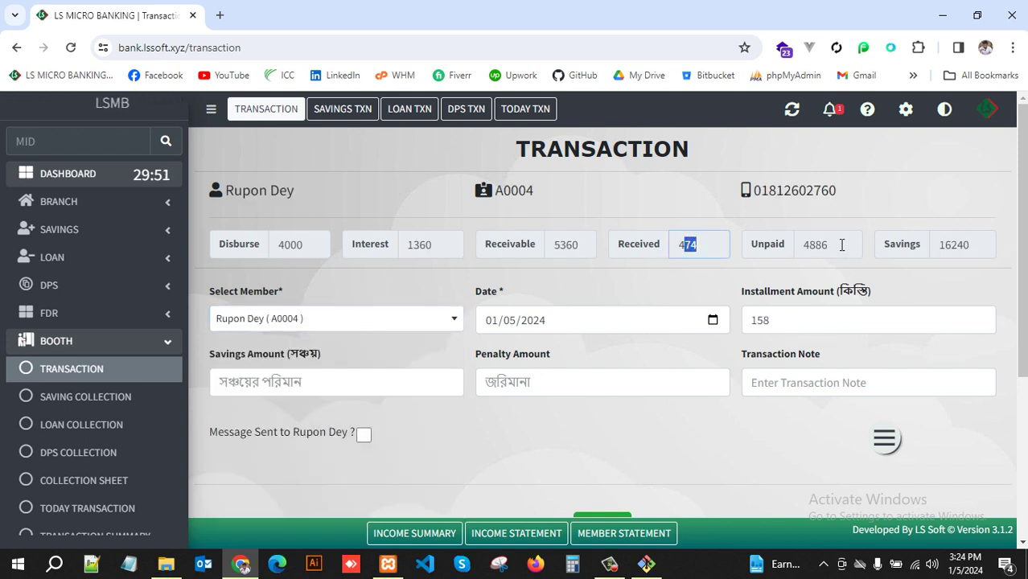
pyautogui.moveTo(842, 244); pyautogui.dragTo(816, 244)
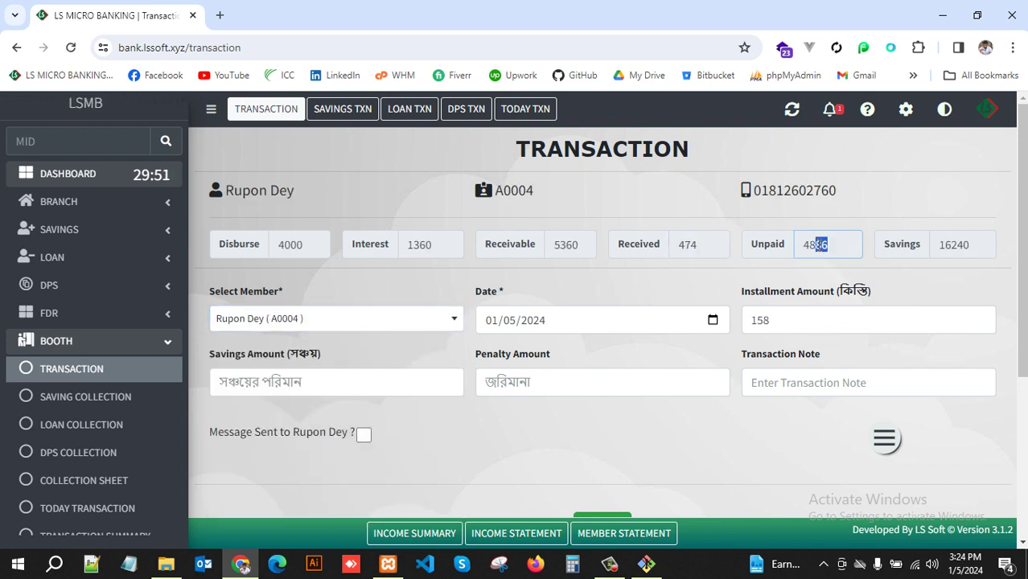
pyautogui.doubleClick(584, 243)
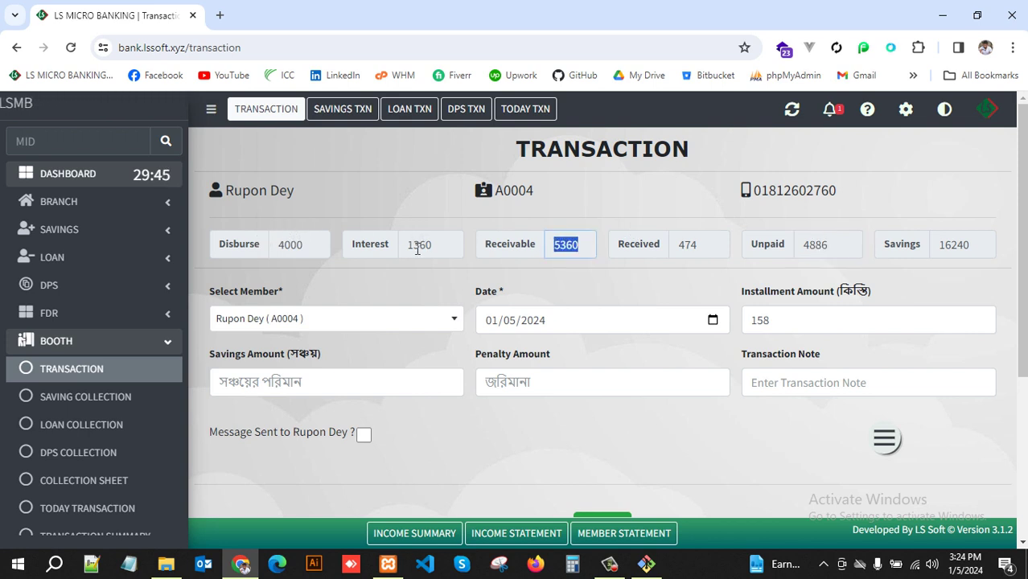
pyautogui.click(624, 288)
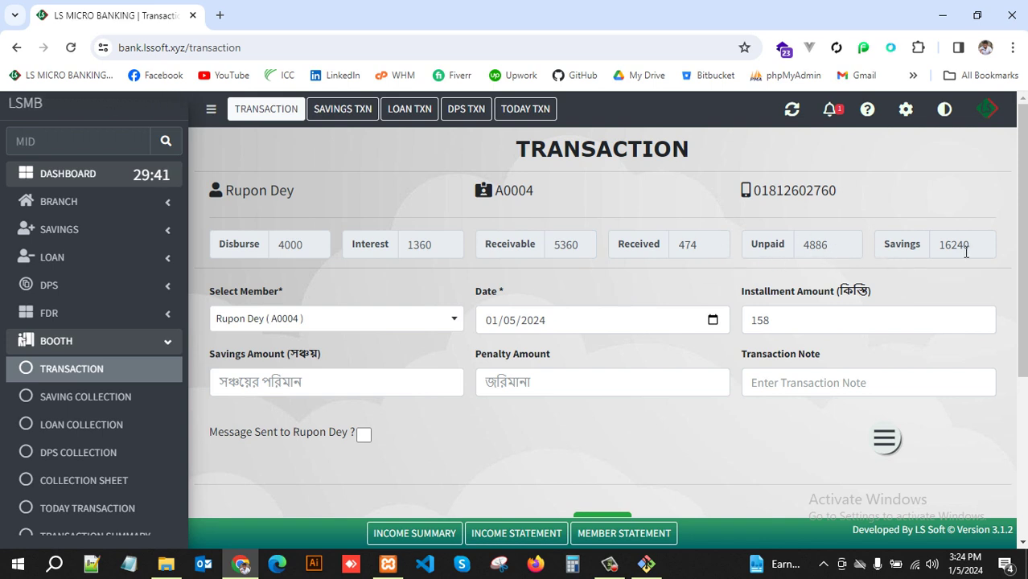
pyautogui.moveTo(979, 246); pyautogui.dragTo(928, 243)
pyautogui.click(667, 277)
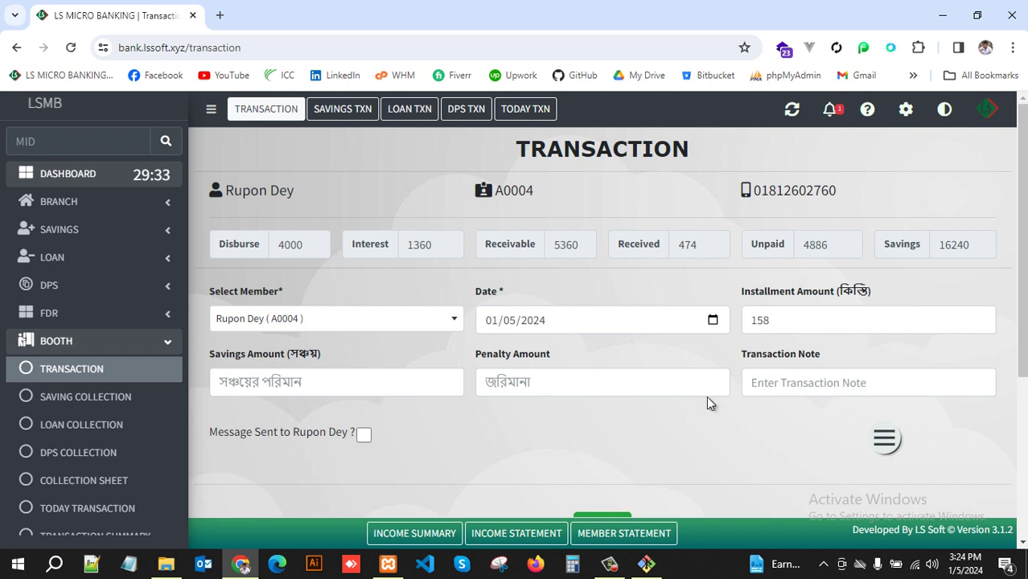
# Step: Keep the prefilled installment for the fourth member, add a penalty amount of 10 and submit the transaction
pyautogui.click(799, 321)
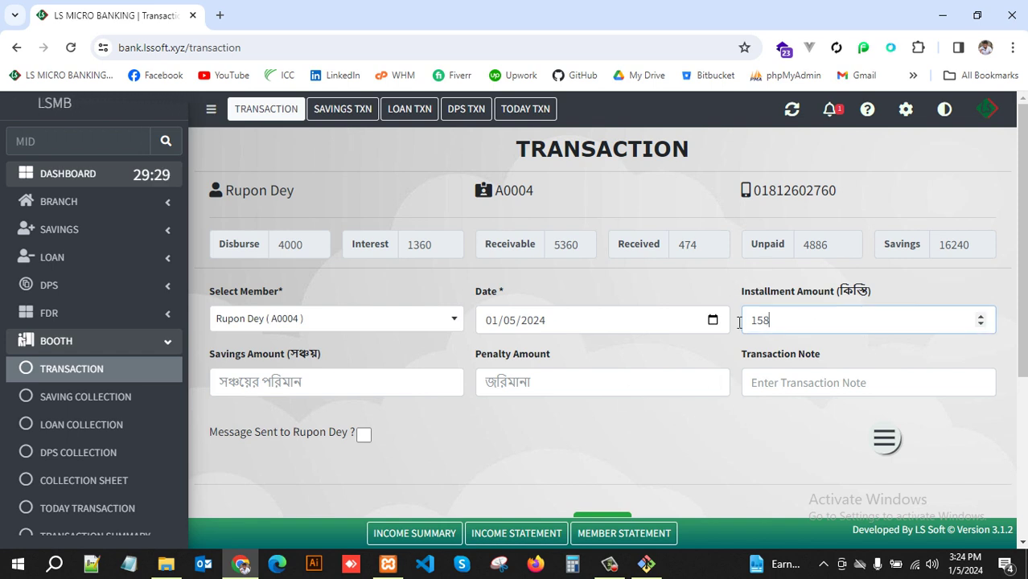
pyautogui.doubleClick(757, 319)
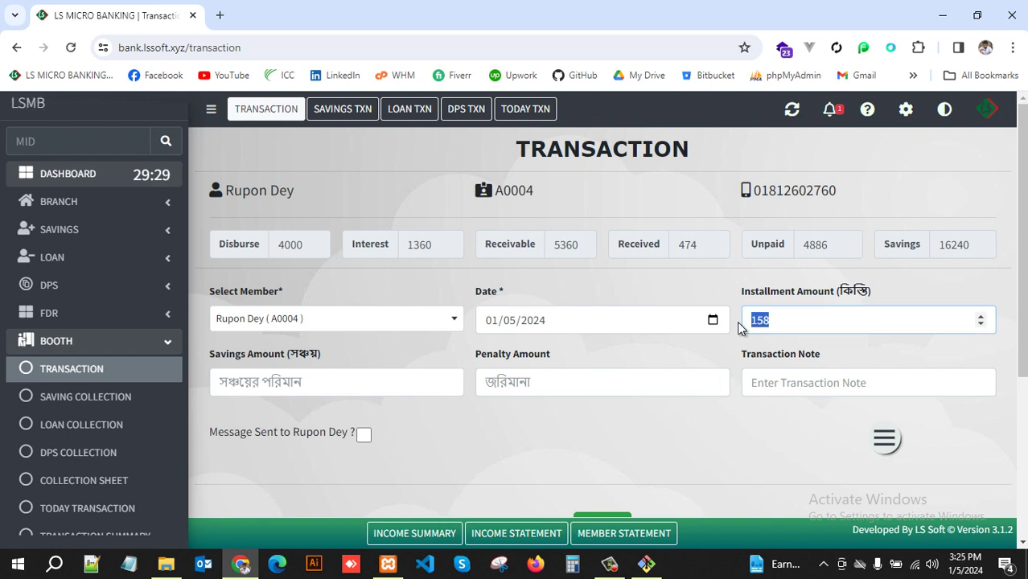
pyautogui.click(550, 377)
pyautogui.write('10')
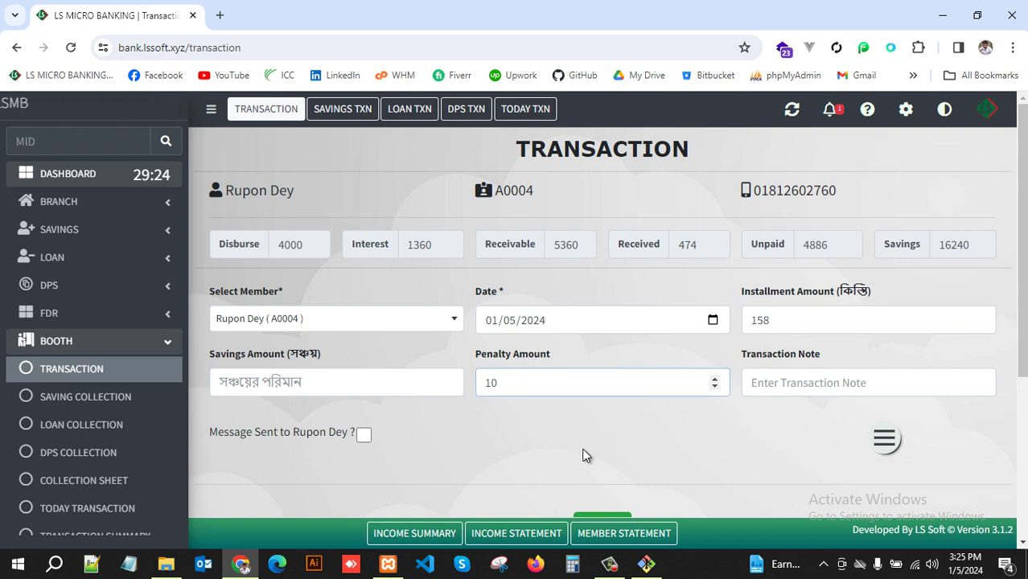
pyautogui.scroll(-2, 587, 452)
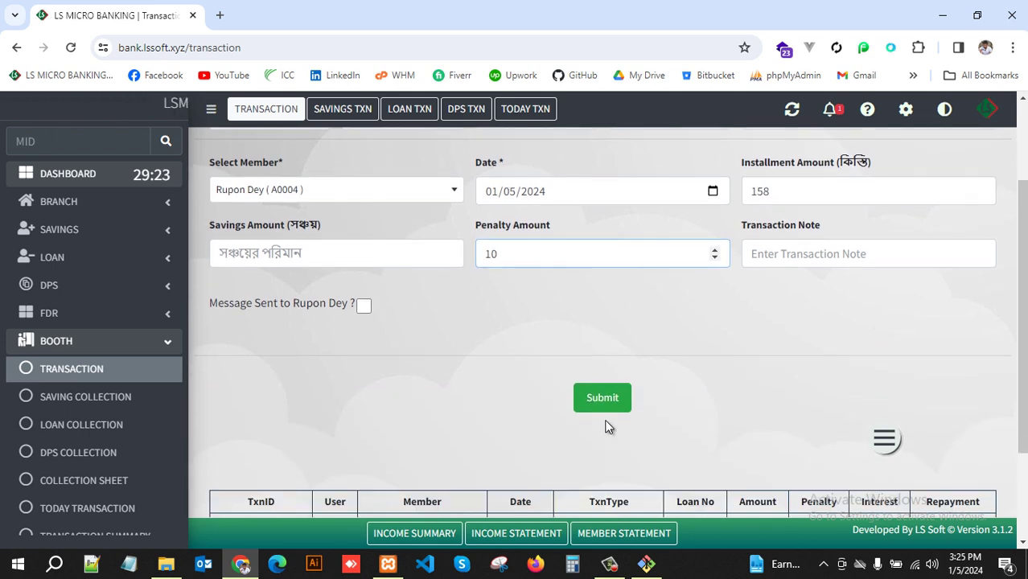
pyautogui.click(602, 398)
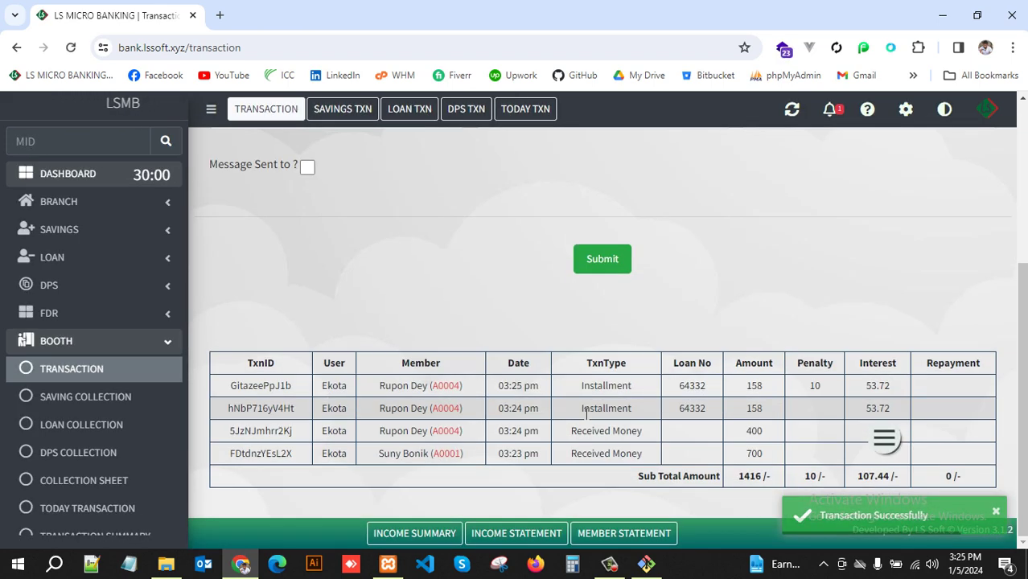
# Step: Open the Saving Collection page, select a member further down the member list and find that member's savings account
pyautogui.click(99, 396)
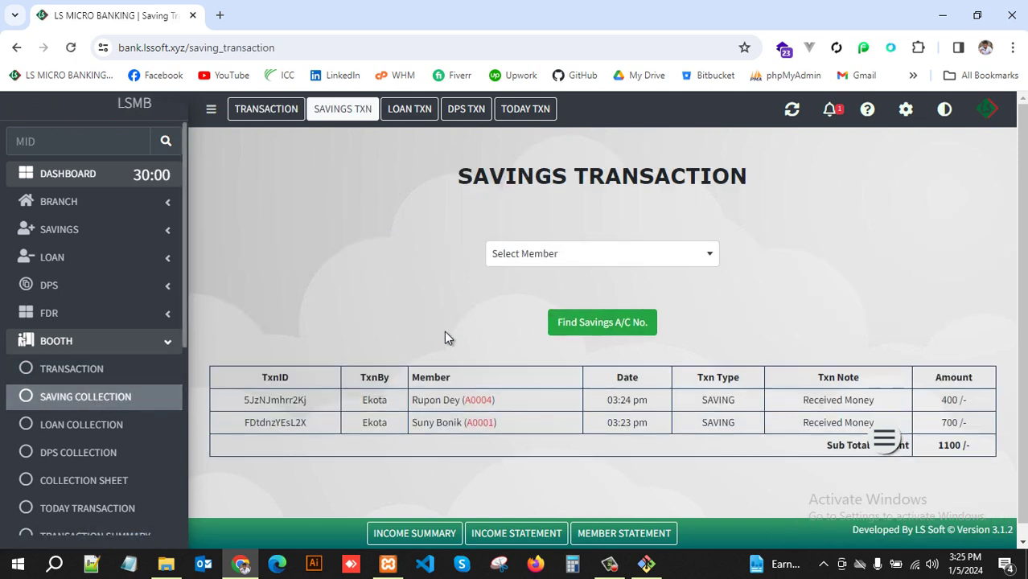
pyautogui.click(616, 267)
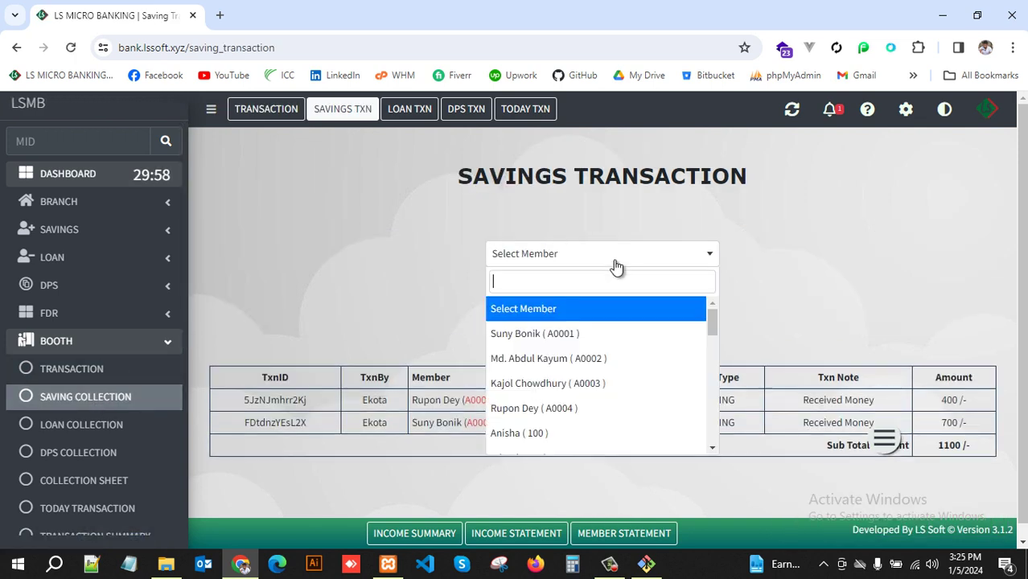
pyautogui.scroll(-5, 551, 381)
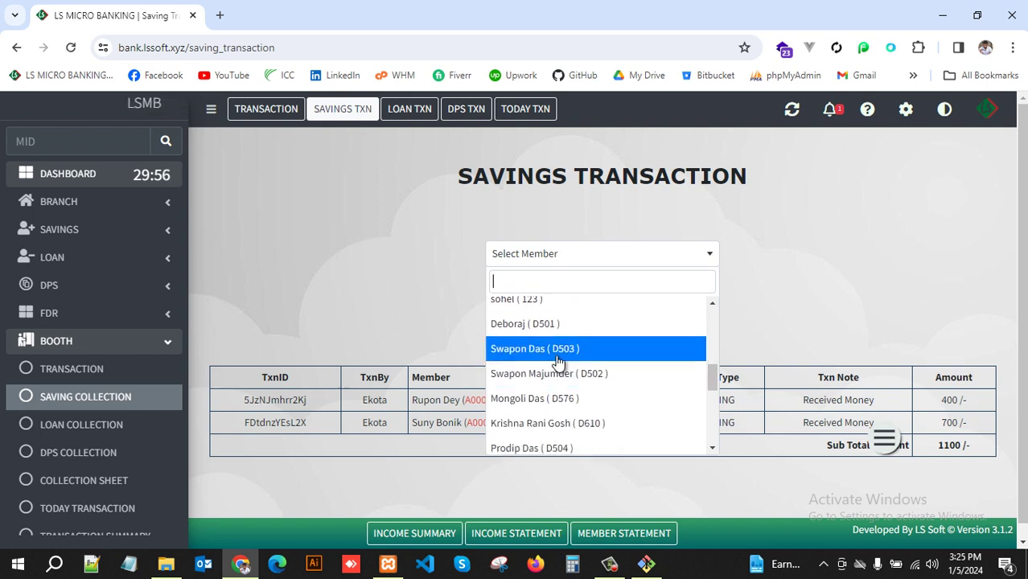
pyautogui.click(555, 351)
pyautogui.click(598, 322)
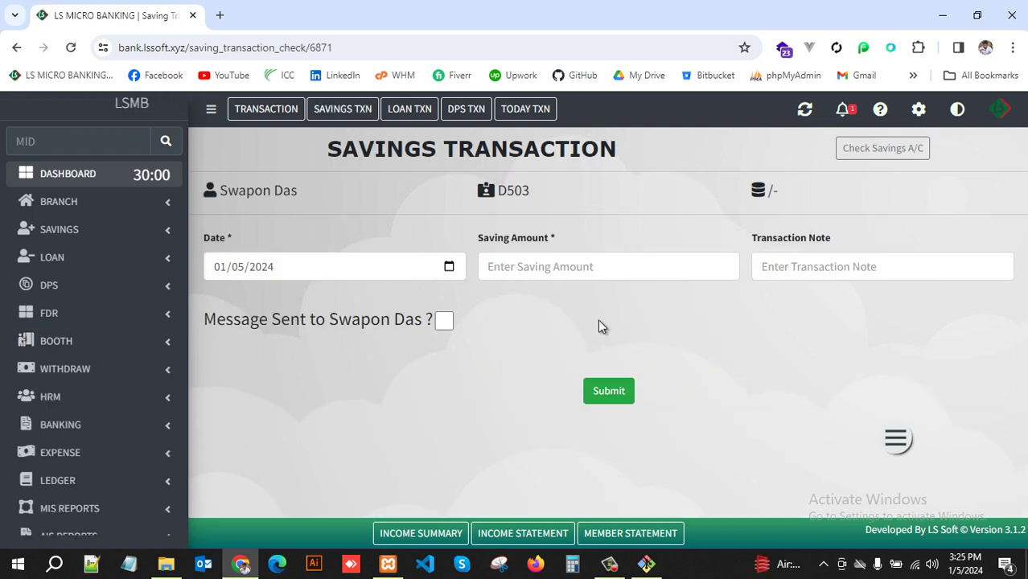
# Step: Enter a saving amount of 300 for the loaded member and submit the savings transaction
pyautogui.click(551, 267)
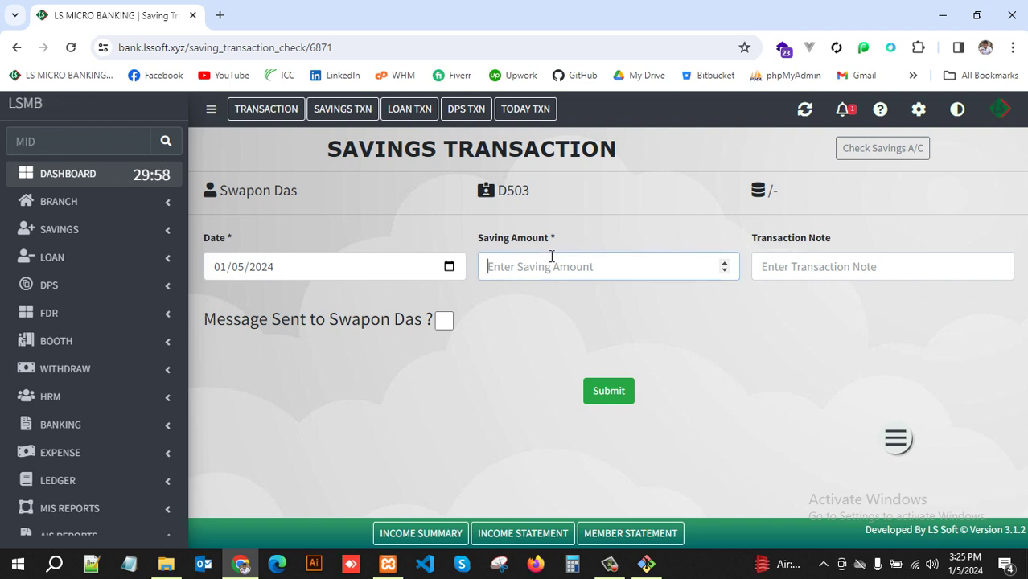
pyautogui.write('3')
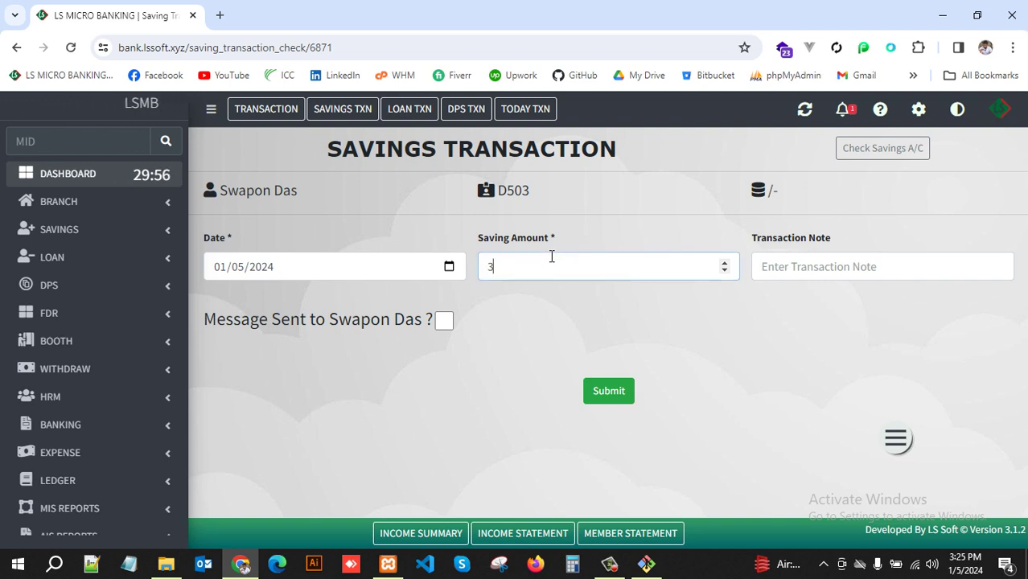
pyautogui.write('00')
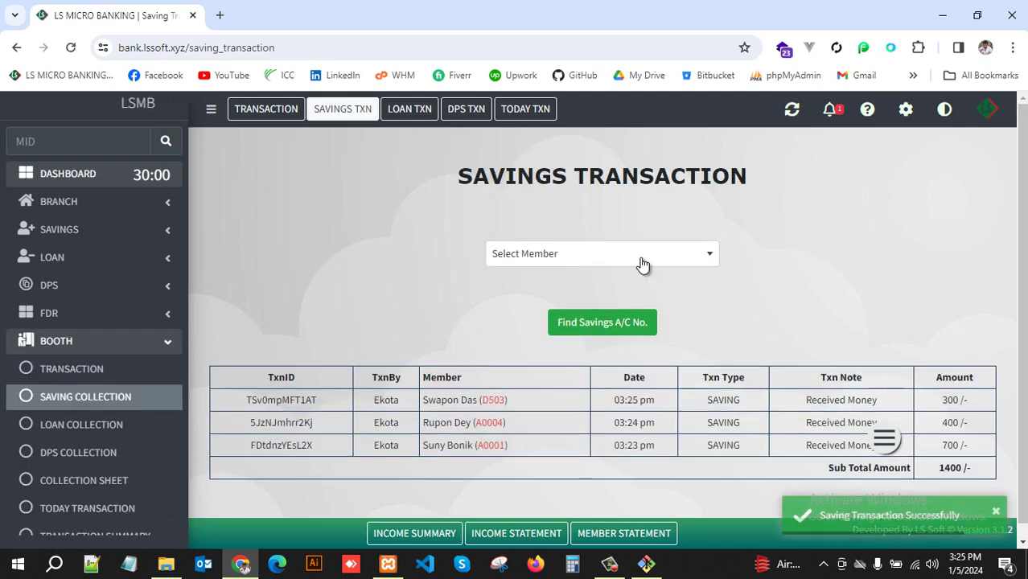
# Step: Select a different member from further down the list and find that member's savings account
pyautogui.click(640, 259)
pyautogui.scroll(-6, 543, 434)
pyautogui.click(543, 392)
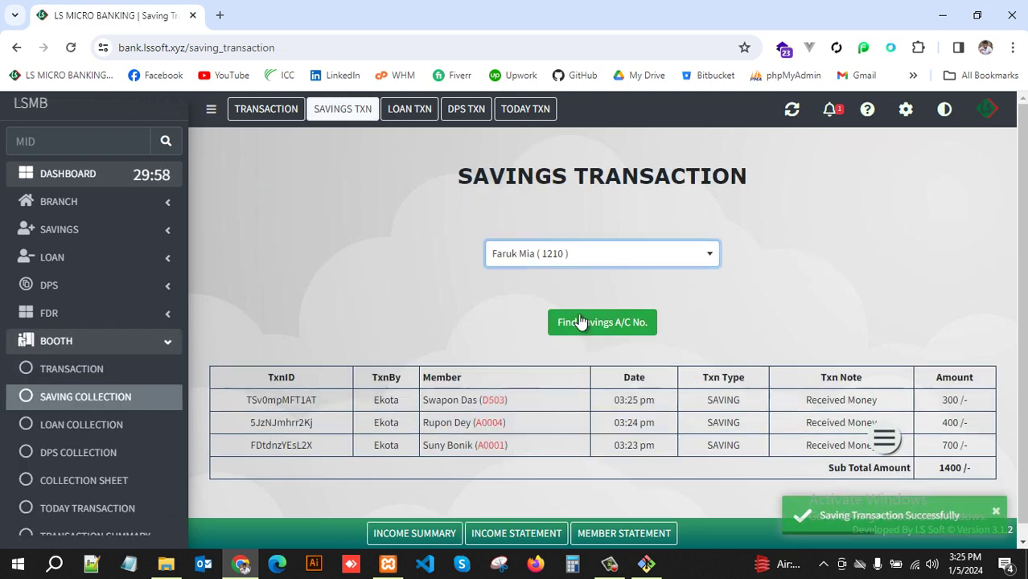
pyautogui.click(609, 328)
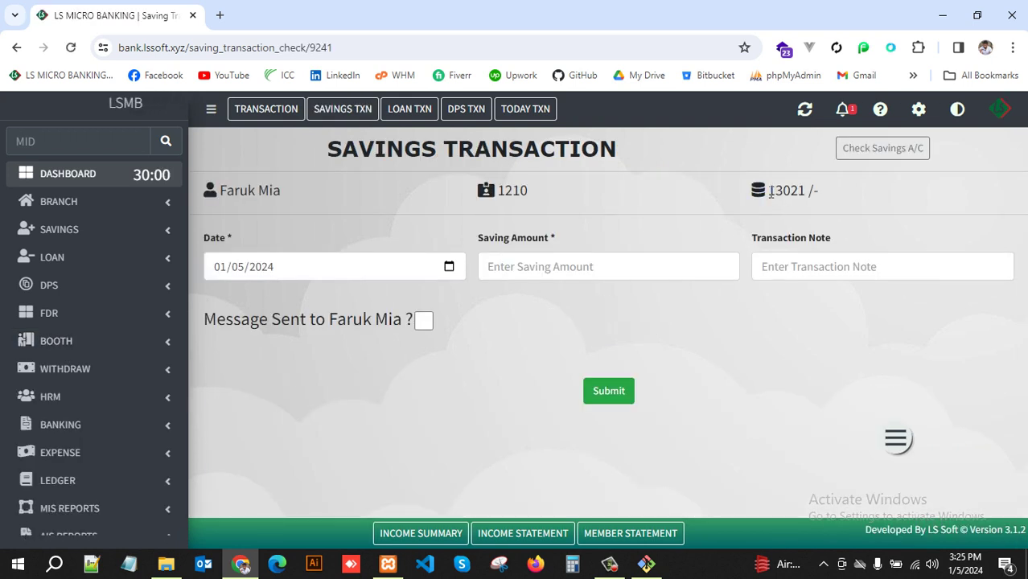
# Step: Record a saving amount of 500 for this second savings member and submit the transaction
pyautogui.click(577, 267)
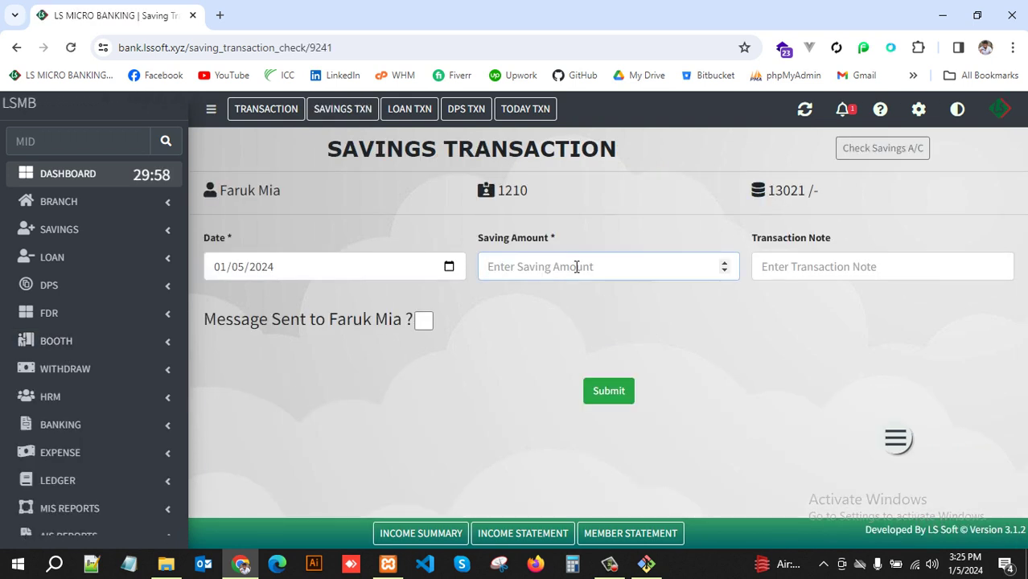
pyautogui.write('500')
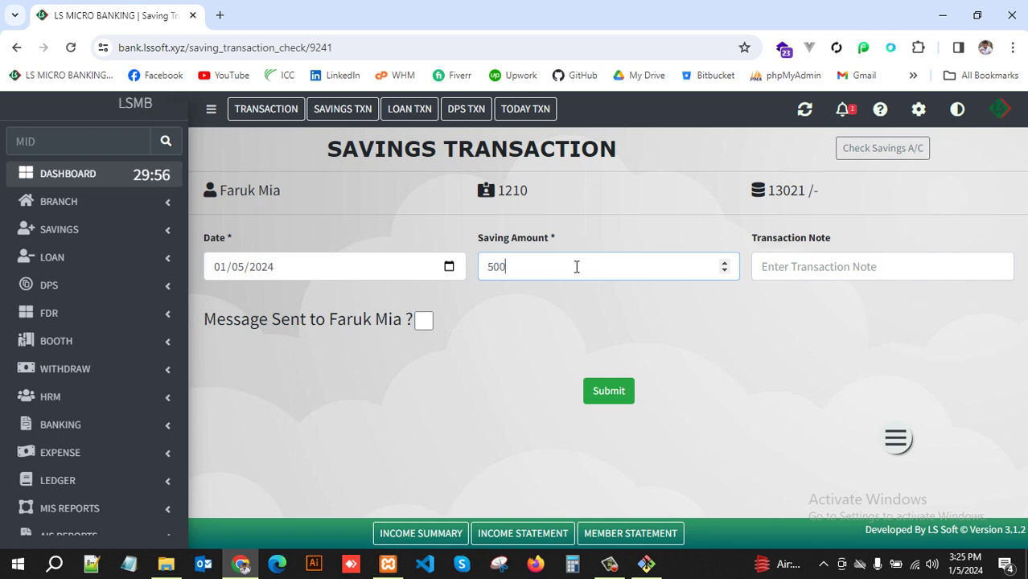
pyautogui.press('Return')
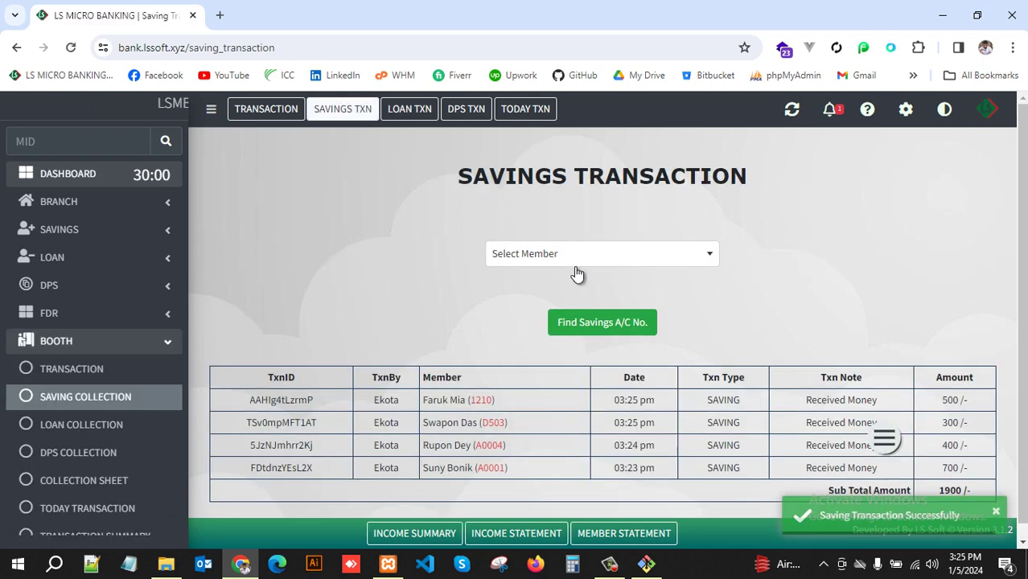
pyautogui.scroll(-1, 653, 410)
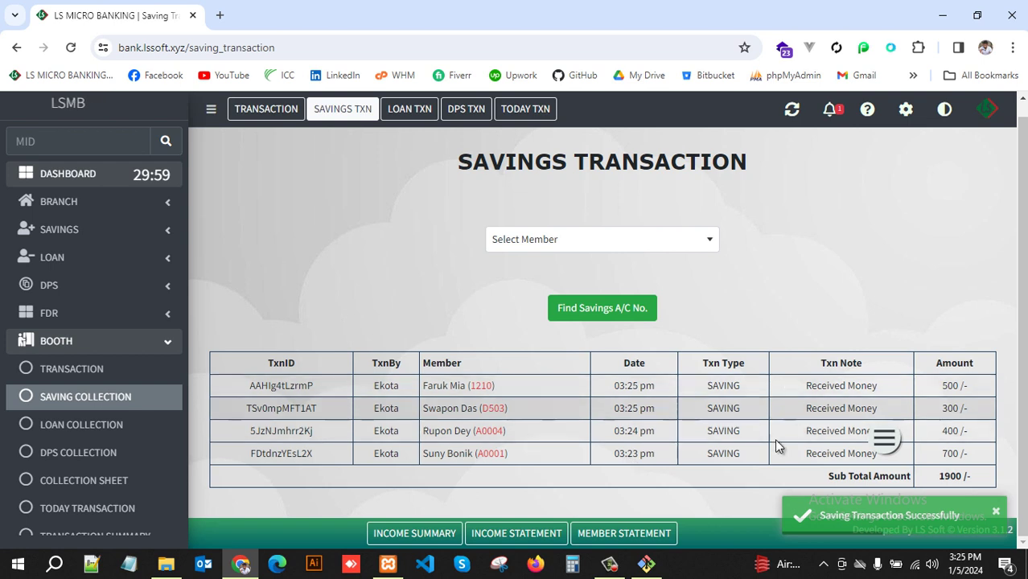
# Step: Open the Loan Collection page, select the second member in the list and find that member's loan account
pyautogui.click(89, 432)
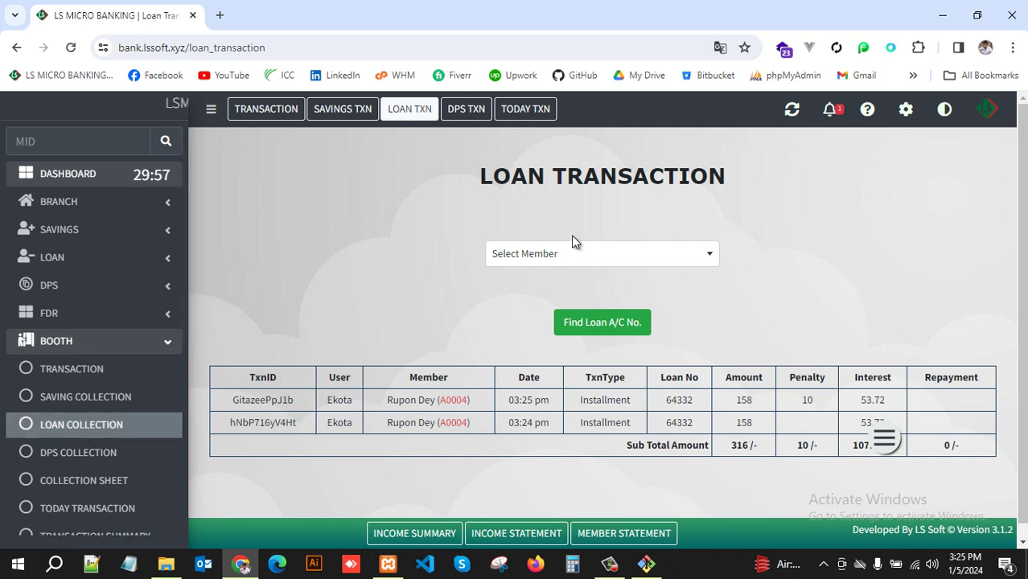
pyautogui.click(601, 261)
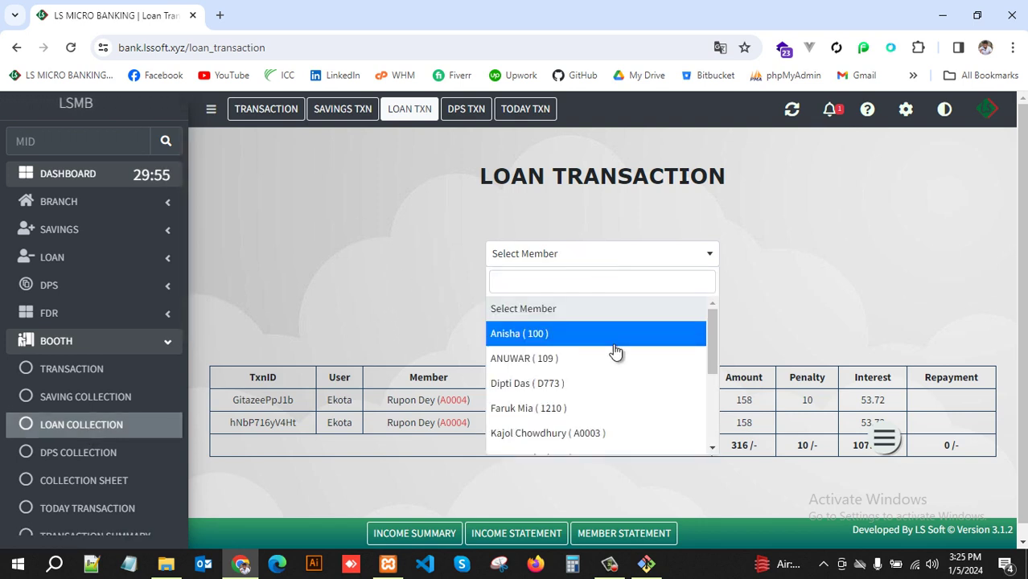
pyautogui.scroll(-3, 614, 348)
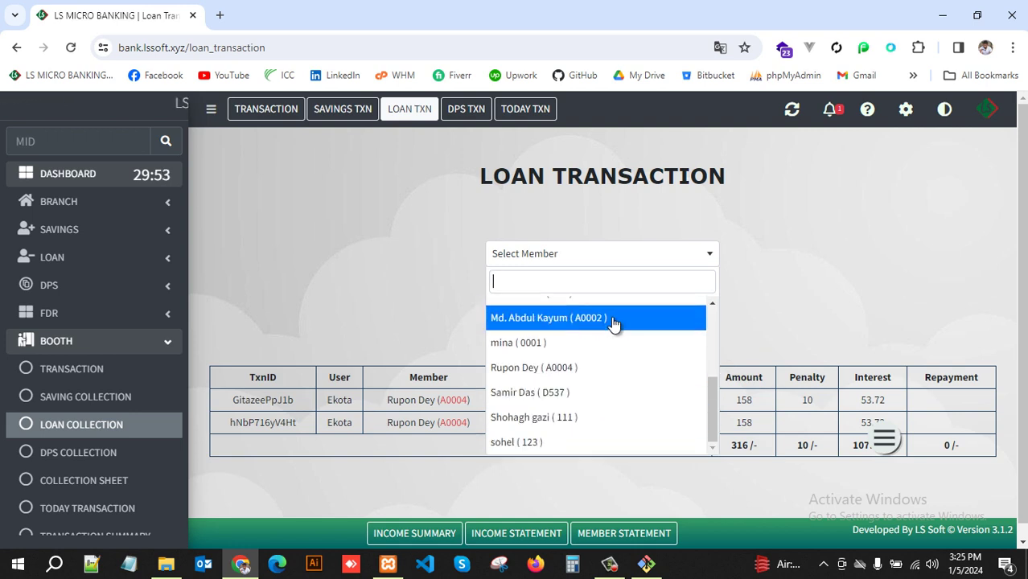
pyautogui.scroll(3, 616, 318)
pyautogui.scroll(-3, 613, 324)
pyautogui.scroll(3, 612, 323)
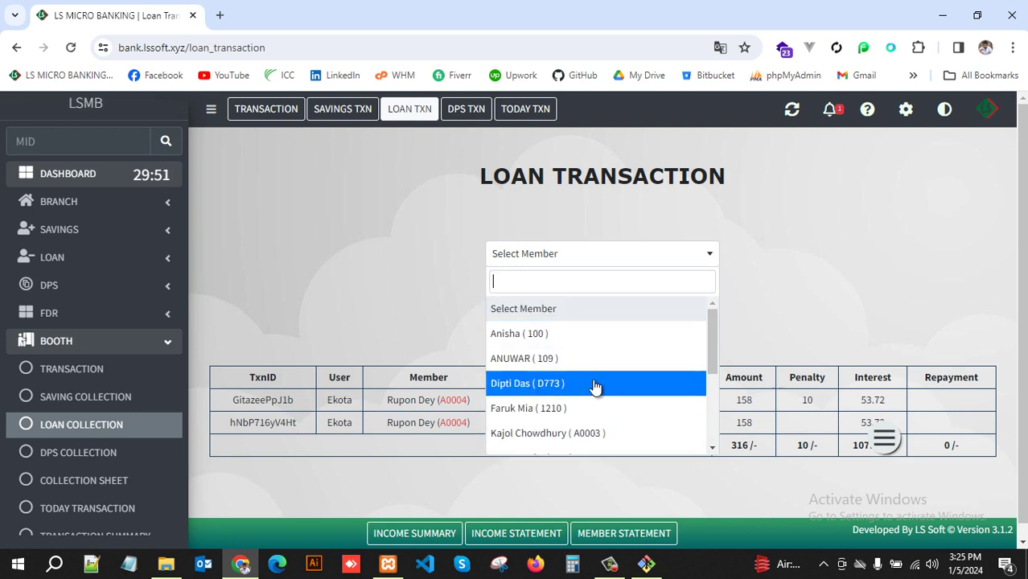
pyautogui.click(576, 358)
pyautogui.click(616, 323)
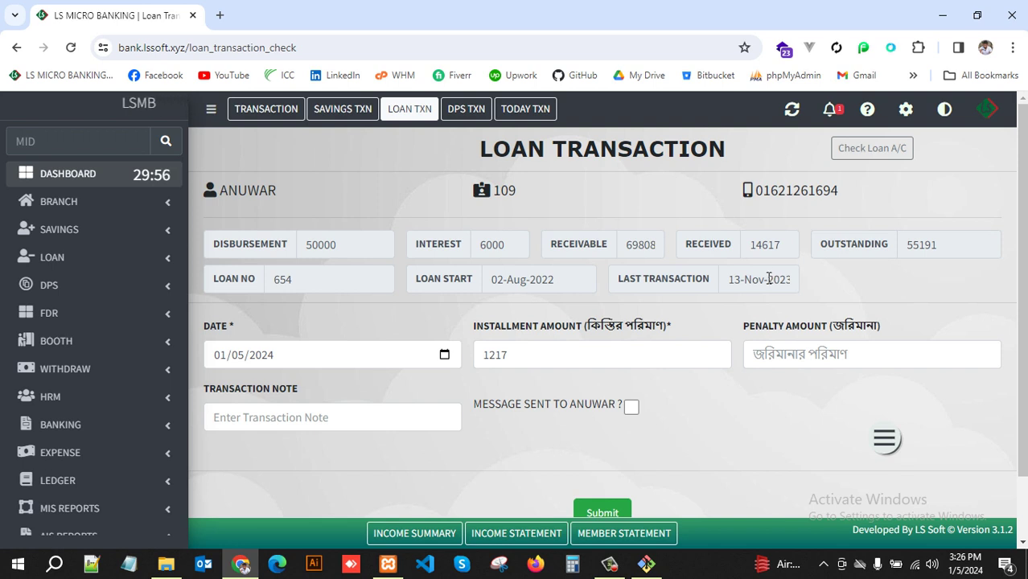
# Step: Review the prefilled installment amount on the loan form, leave it as is and submit the loan transaction
pyautogui.click(563, 360)
pyautogui.hotkey('ctrl', 'a')
pyautogui.click(710, 441)
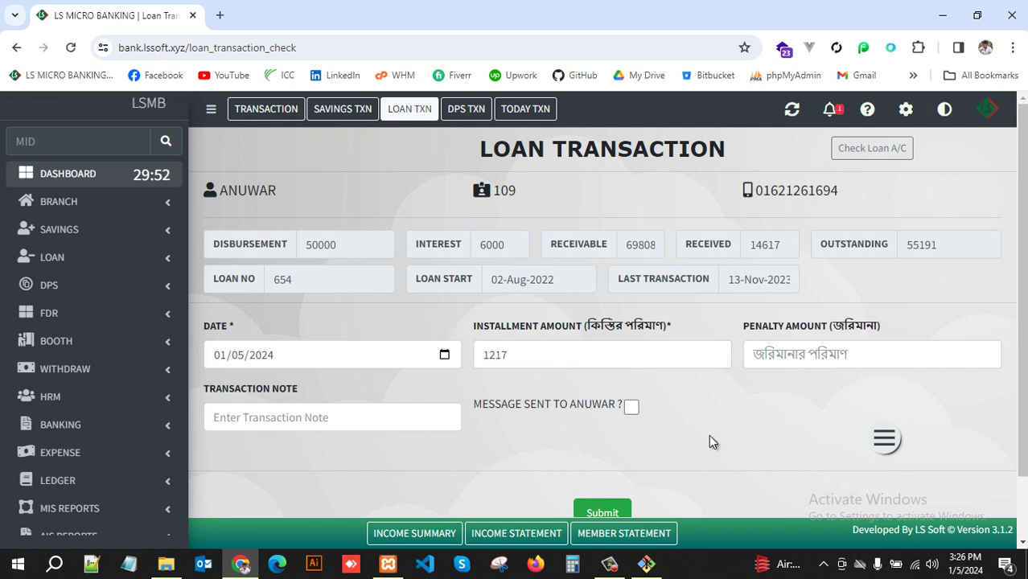
pyautogui.moveTo(528, 354); pyautogui.dragTo(444, 356)
pyautogui.click(823, 456)
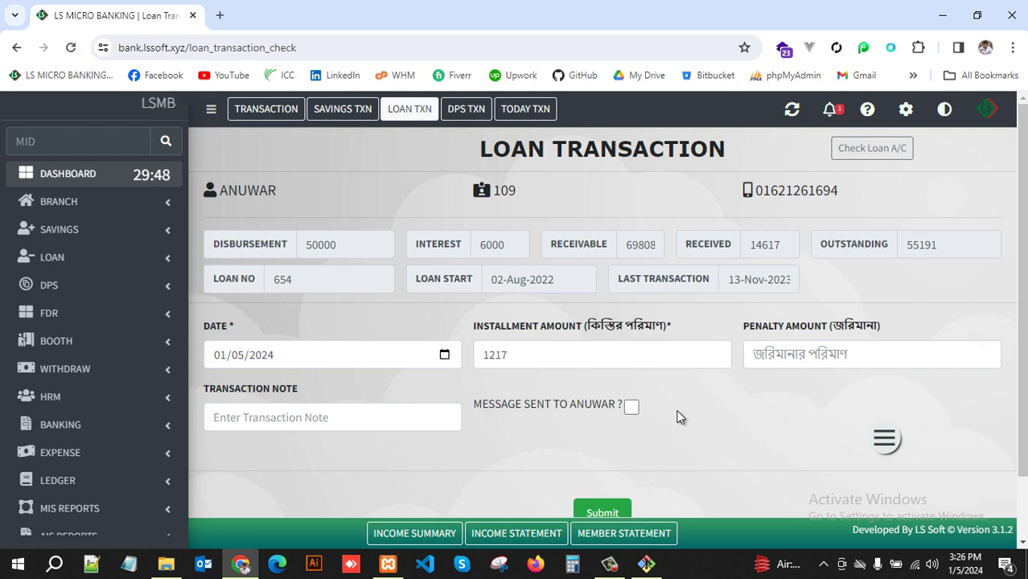
pyautogui.scroll(-1, 676, 417)
pyautogui.click(602, 440)
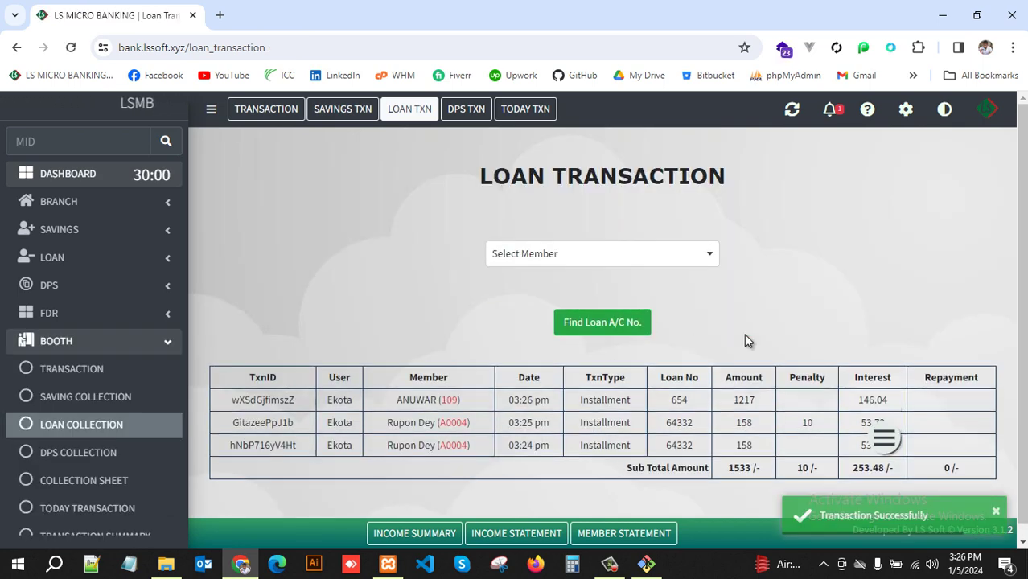
# Step: Select the second-to-last member in the loan member list and find that member's loan account
pyautogui.click(635, 267)
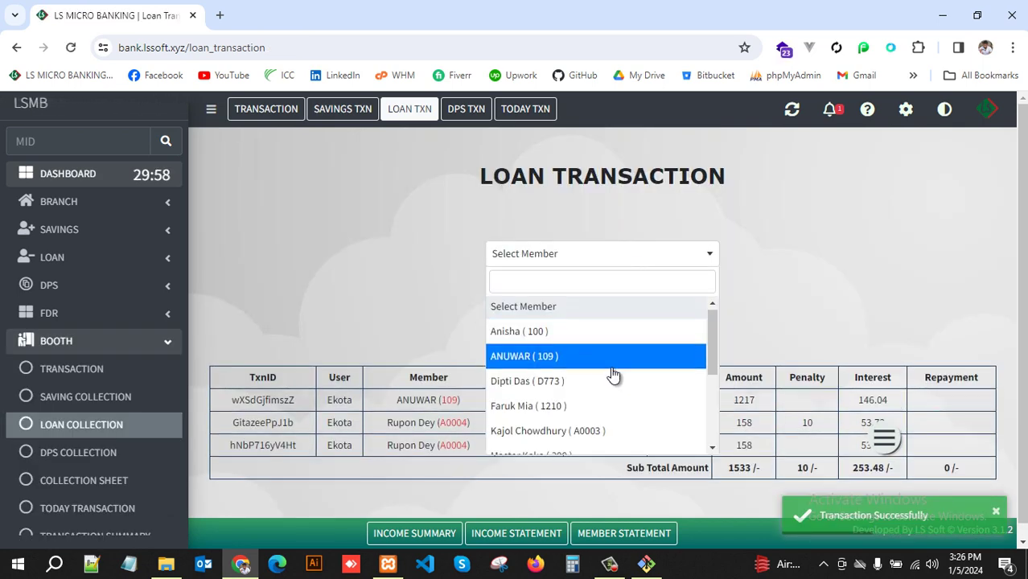
pyautogui.scroll(-3, 615, 373)
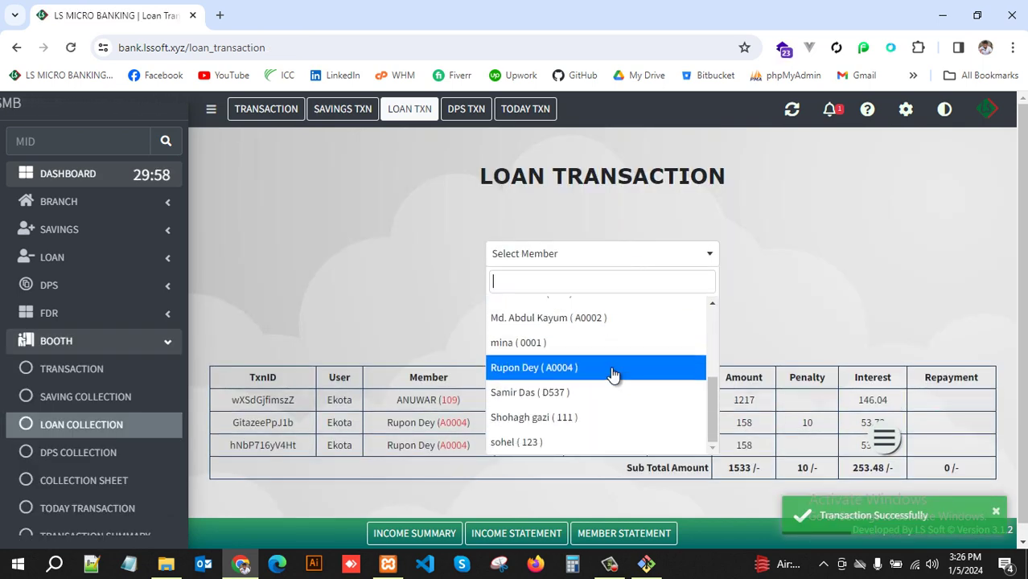
pyautogui.click(557, 418)
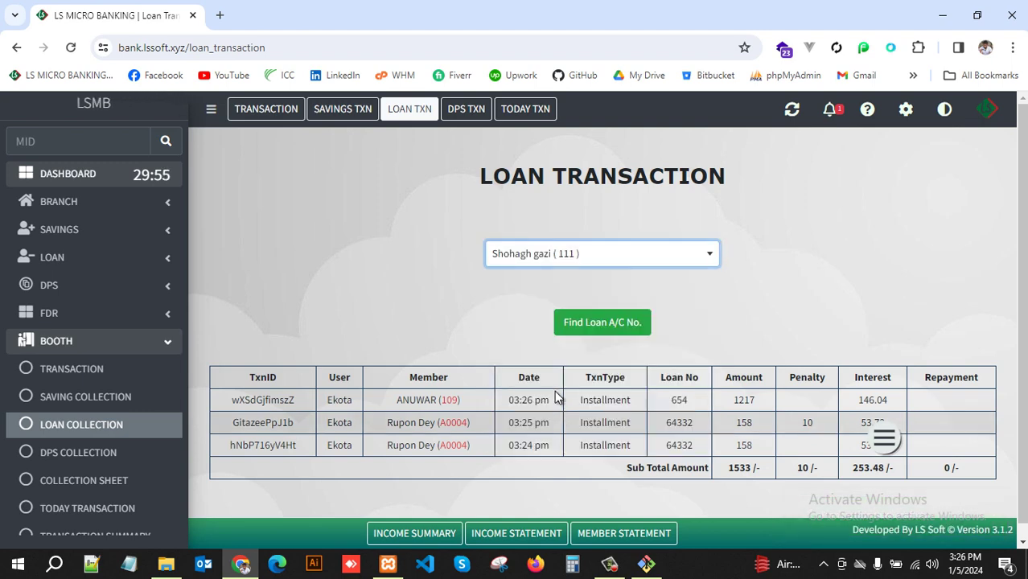
pyautogui.click(615, 334)
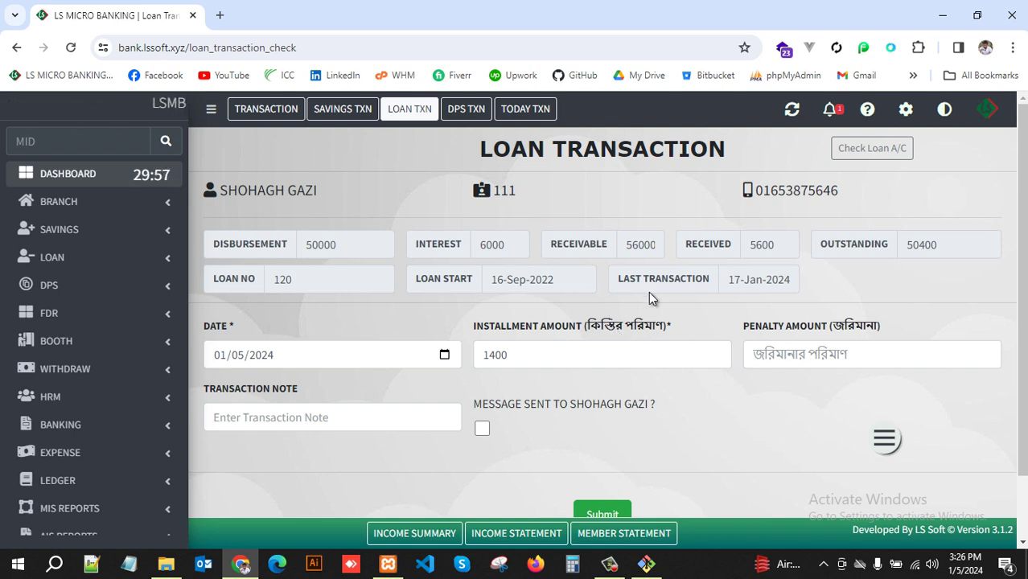
# Step: Review the member's loan form, leave the prefilled installment amount as is and submit the loan transaction
pyautogui.scroll(-1, 650, 293)
pyautogui.scroll(1, 648, 293)
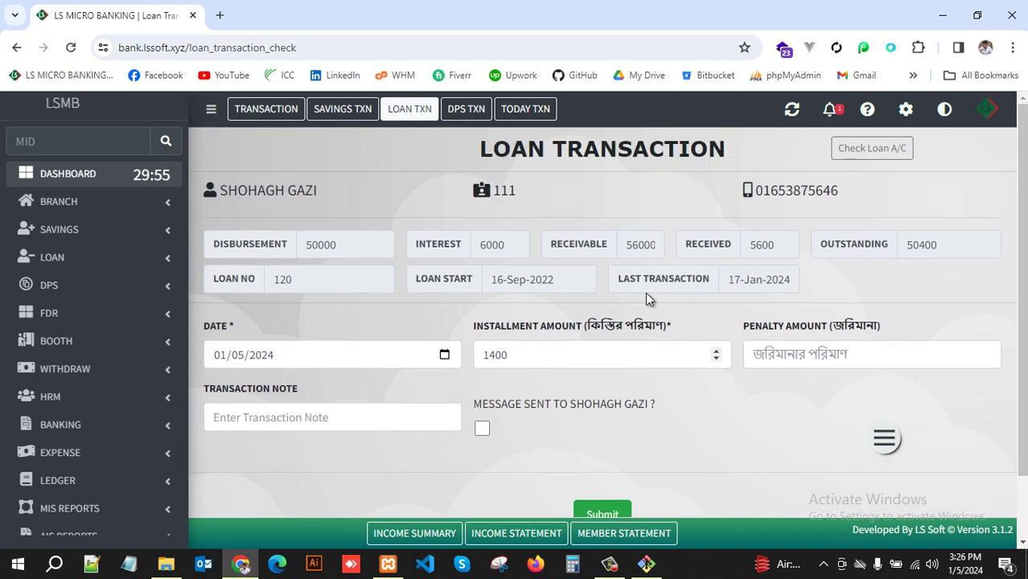
pyautogui.scroll(-1, 650, 488)
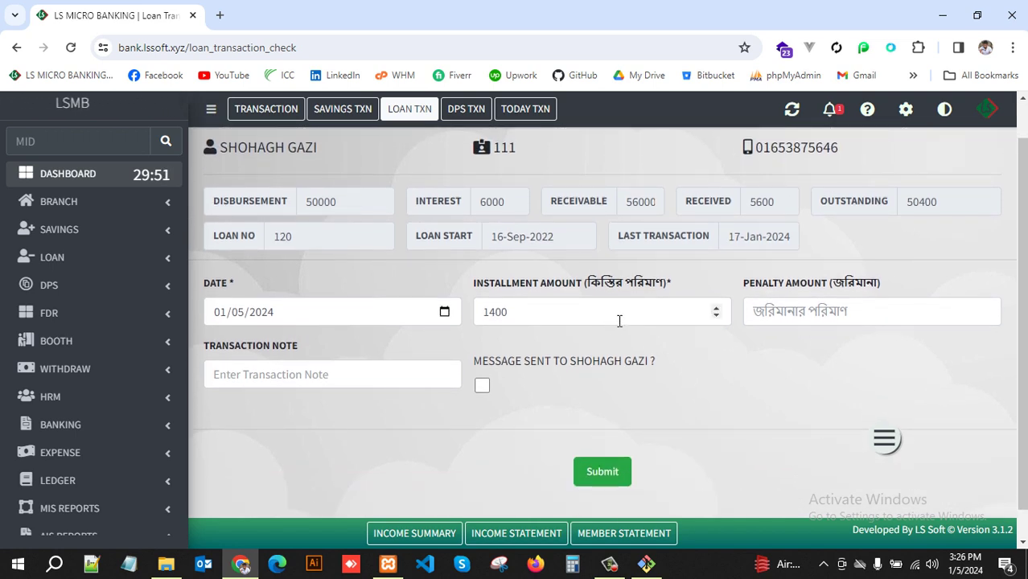
pyautogui.scroll(-1, 650, 327)
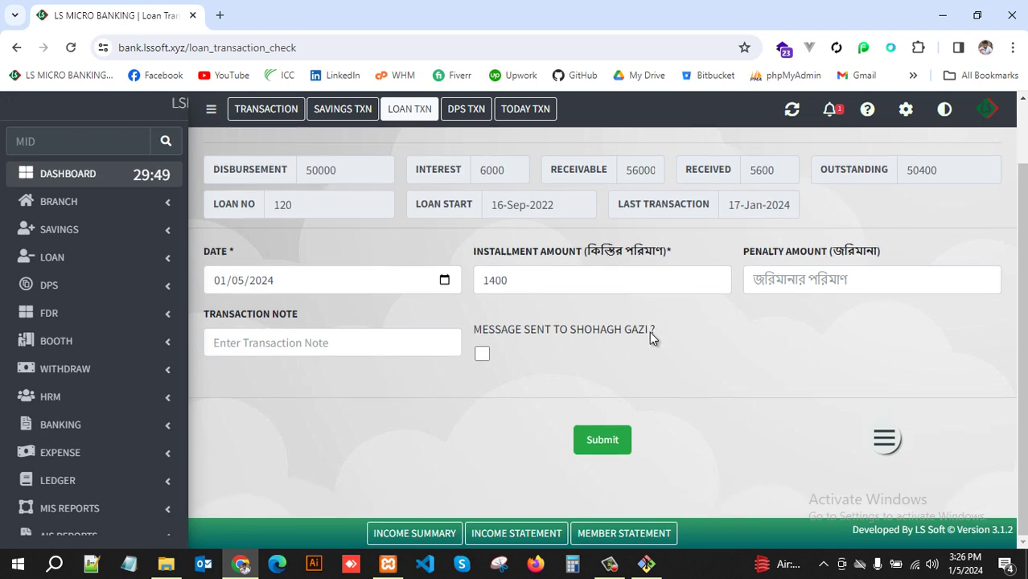
pyautogui.click(603, 453)
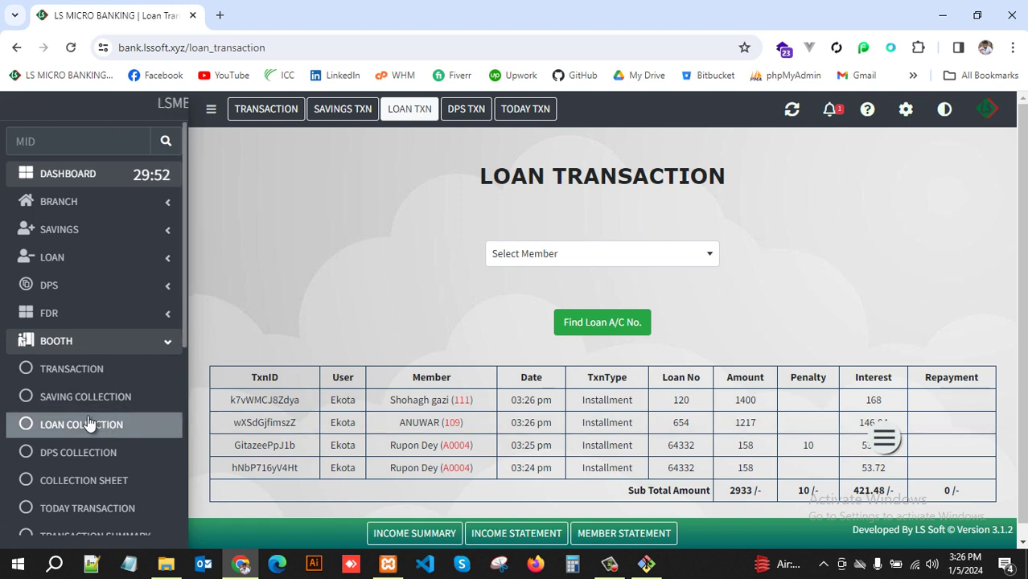
# Step: Open the DPS Collection page, find the DPS account of the fifth member in the list and select it on the form
pyautogui.scroll(-1, 491, 296)
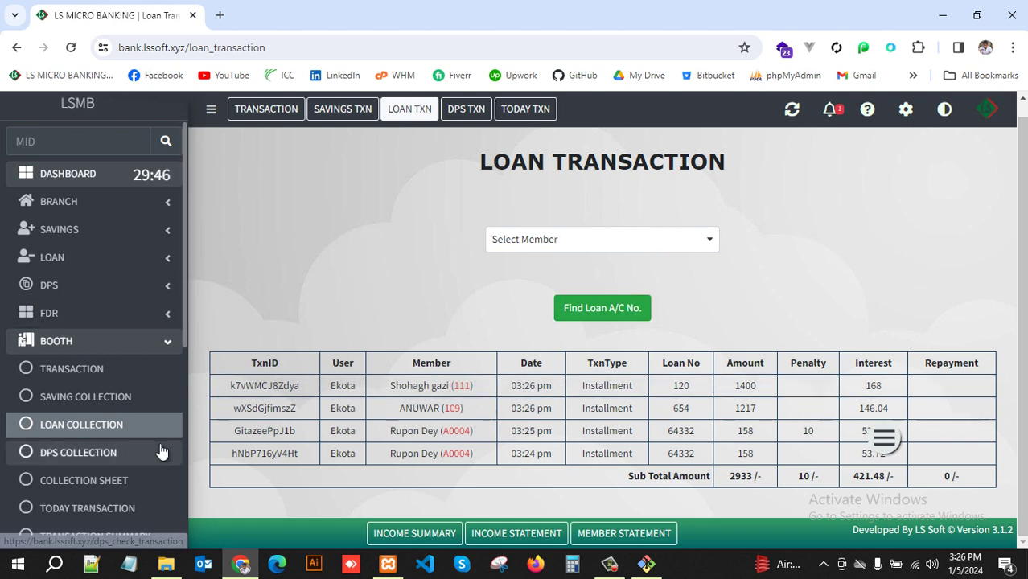
pyautogui.scroll(-1, 161, 450)
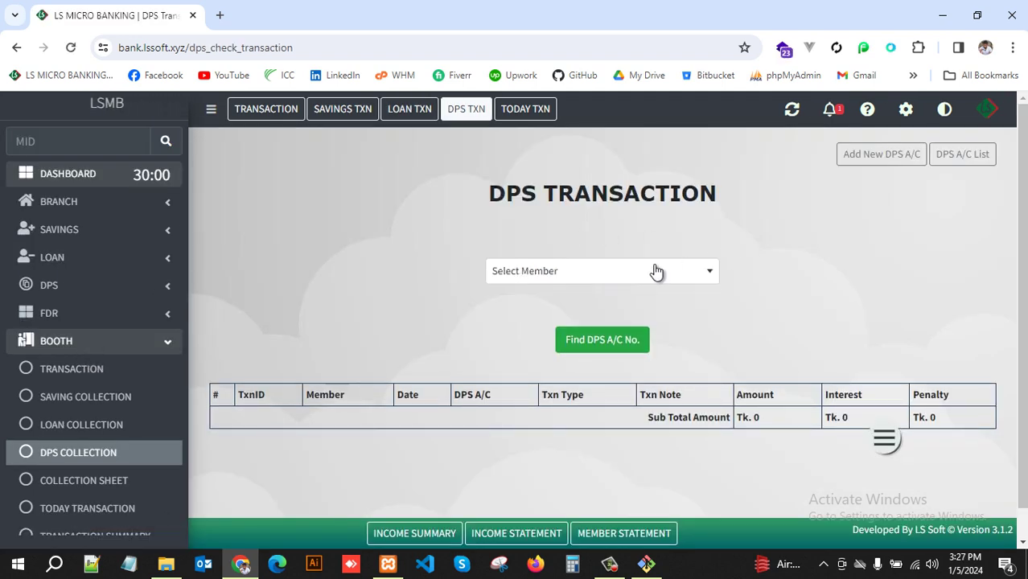
pyautogui.click(656, 271)
pyautogui.scroll(-2, 592, 375)
pyautogui.click(554, 385)
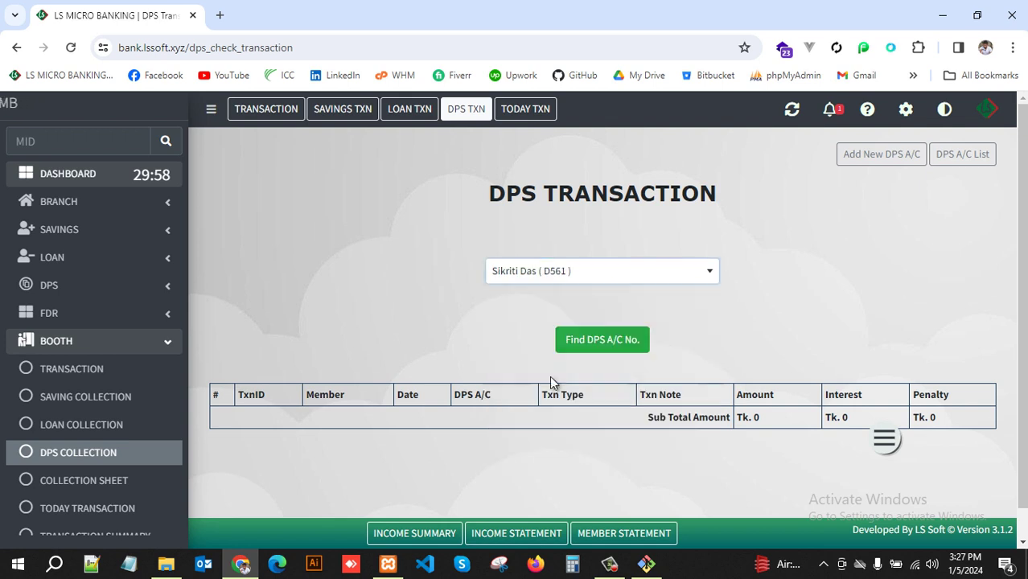
pyautogui.click(587, 358)
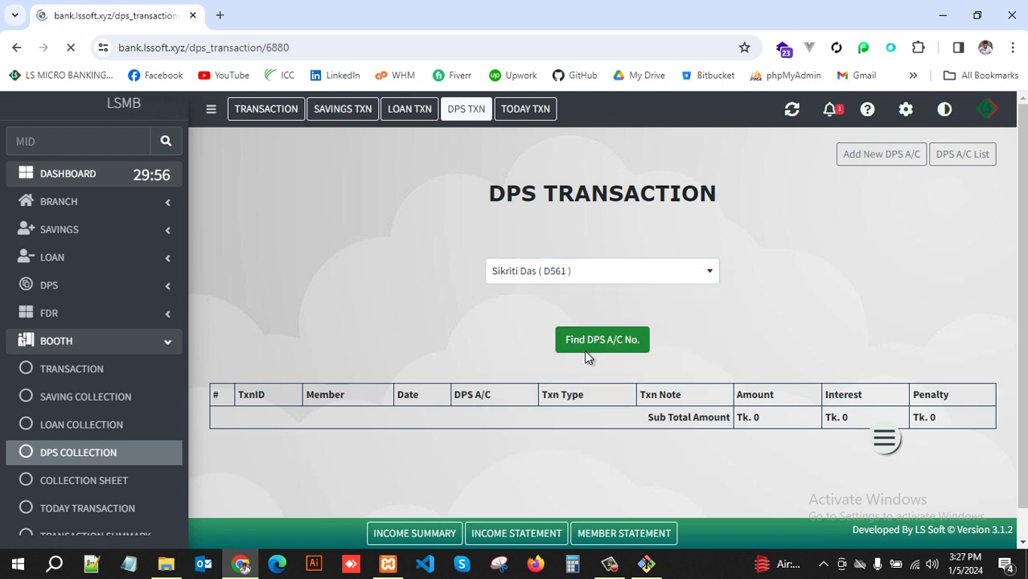
pyautogui.click(576, 322)
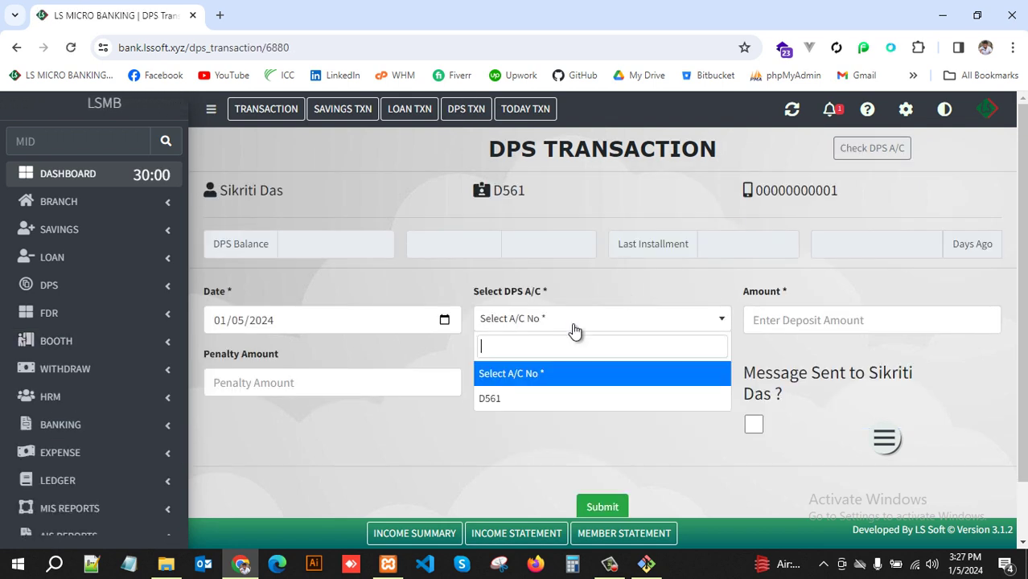
pyautogui.click(511, 410)
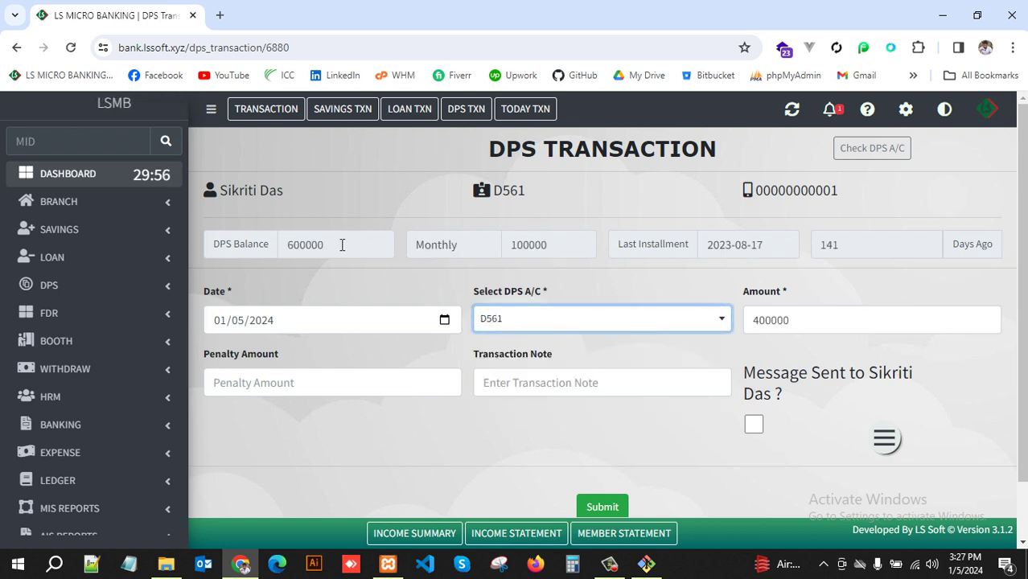
# Step: Examine the account's DPS balance, monthly installment, last installment date, days elapsed and prefilled deposit amount
pyautogui.moveTo(336, 245); pyautogui.dragTo(283, 247)
pyautogui.click(359, 280)
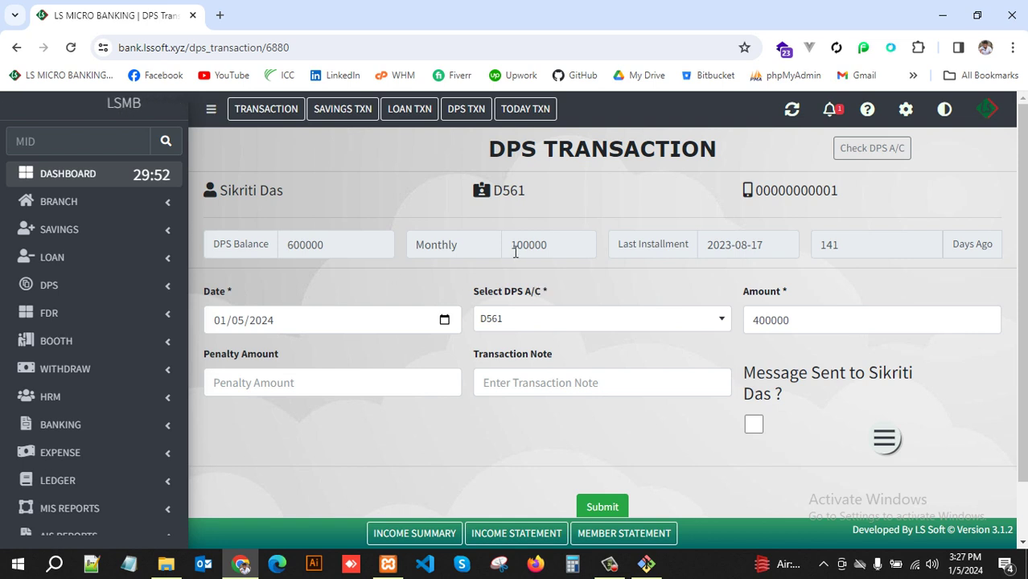
pyautogui.moveTo(511, 247); pyautogui.dragTo(571, 246)
pyautogui.click(572, 248)
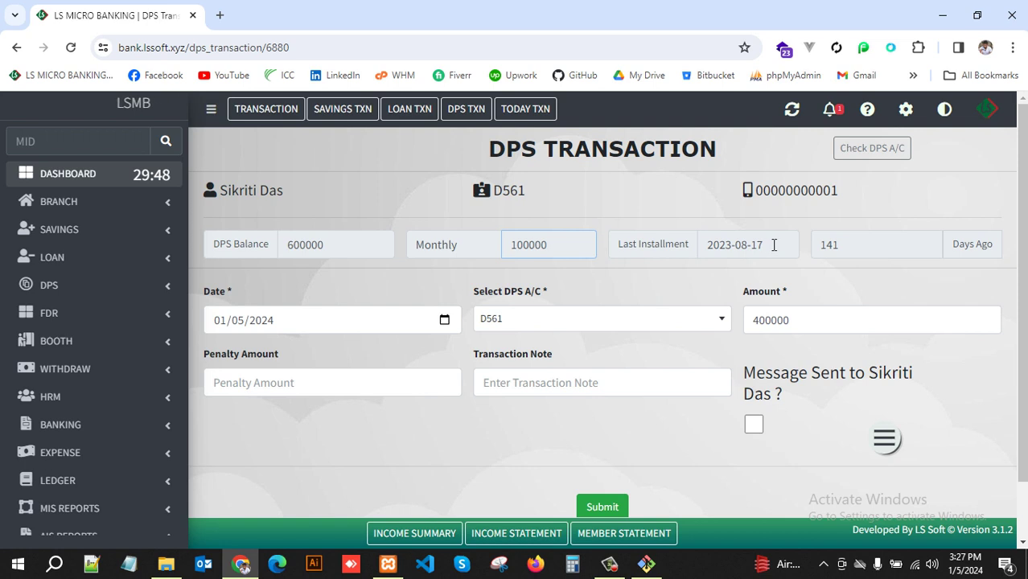
pyautogui.moveTo(774, 244); pyautogui.dragTo(704, 246)
pyautogui.click(757, 272)
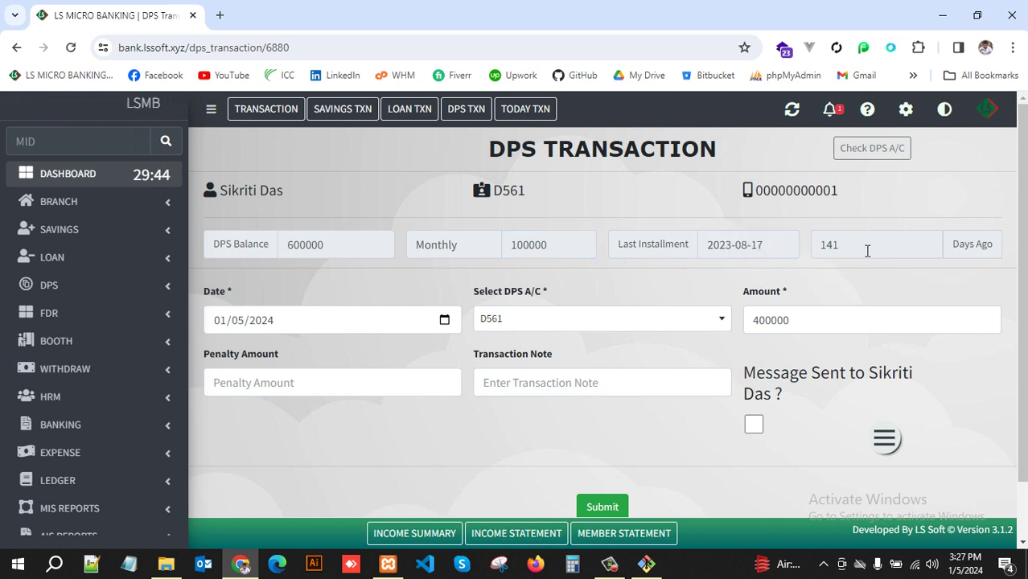
pyautogui.moveTo(867, 251); pyautogui.dragTo(808, 243)
pyautogui.click(855, 276)
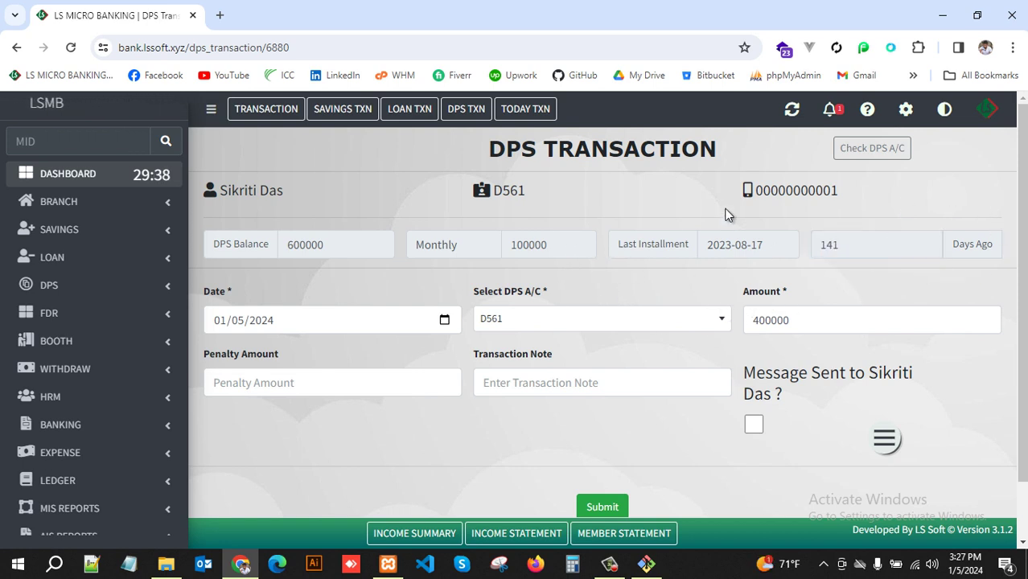
pyautogui.moveTo(819, 324); pyautogui.dragTo(740, 329)
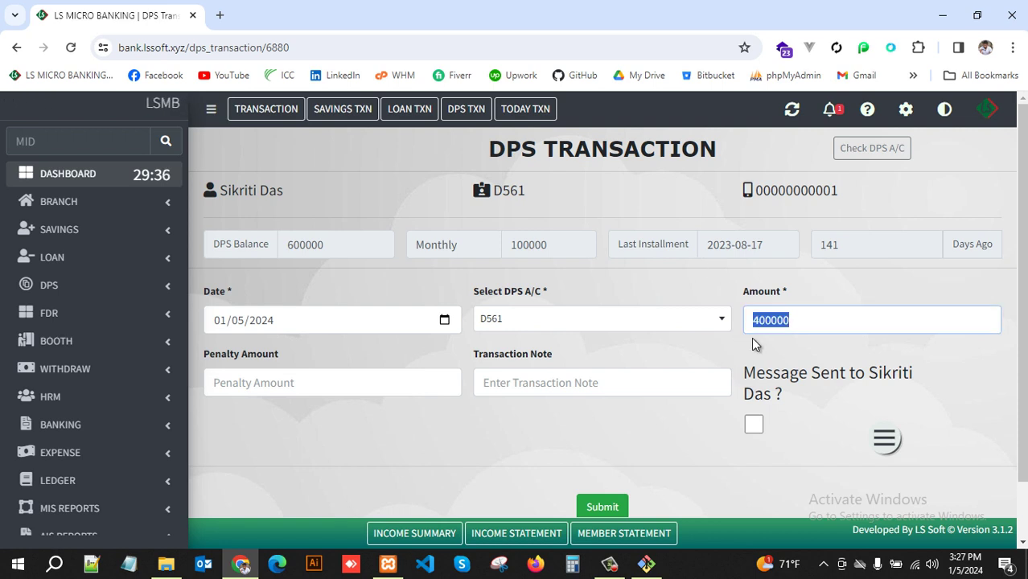
pyautogui.click(788, 363)
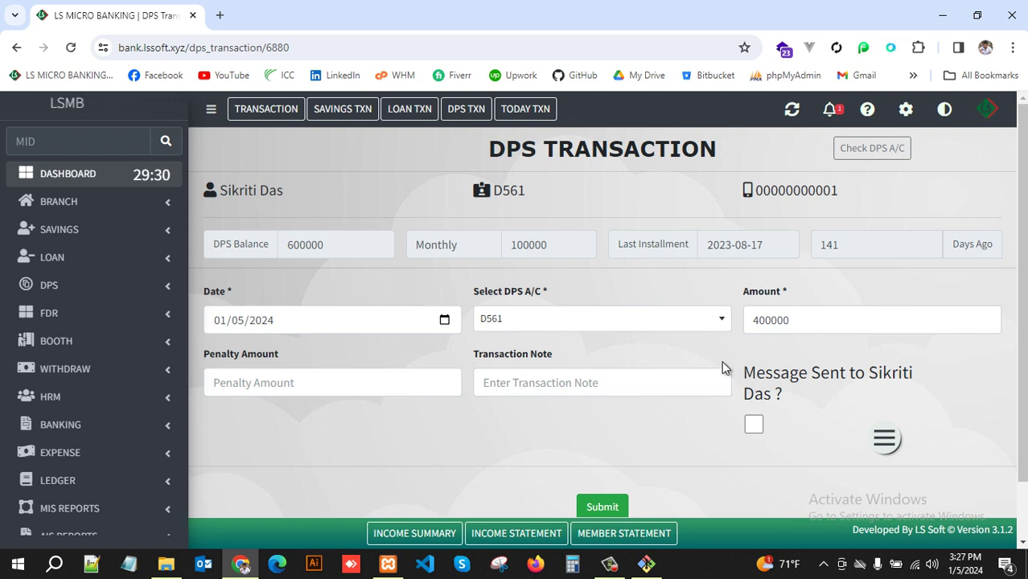
# Step: Submit the DPS transaction with the prefilled amount and check the amount and interest of the resulting entry
pyautogui.scroll(-1, 668, 422)
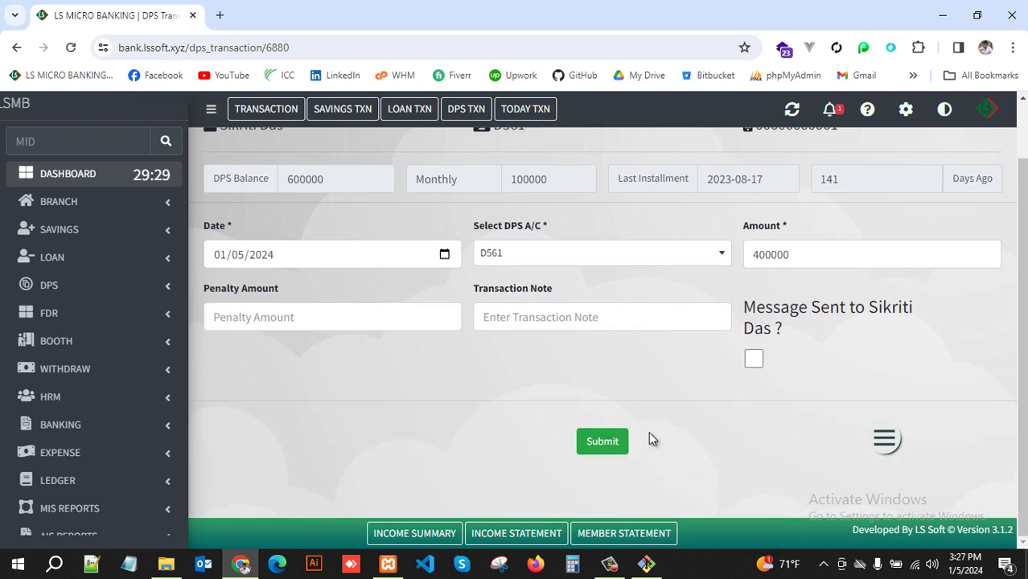
pyautogui.click(612, 453)
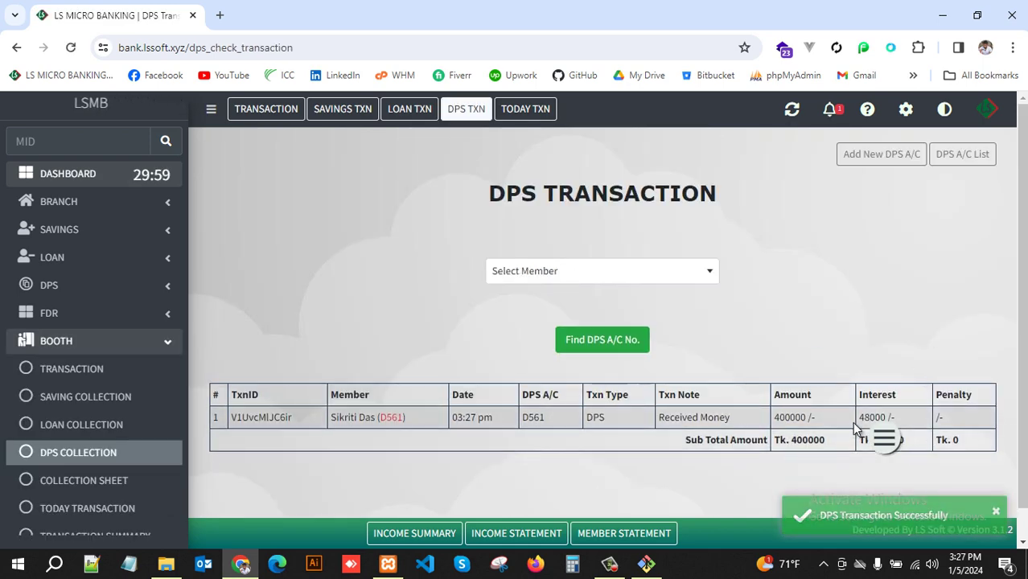
pyautogui.scroll(-1, 837, 337)
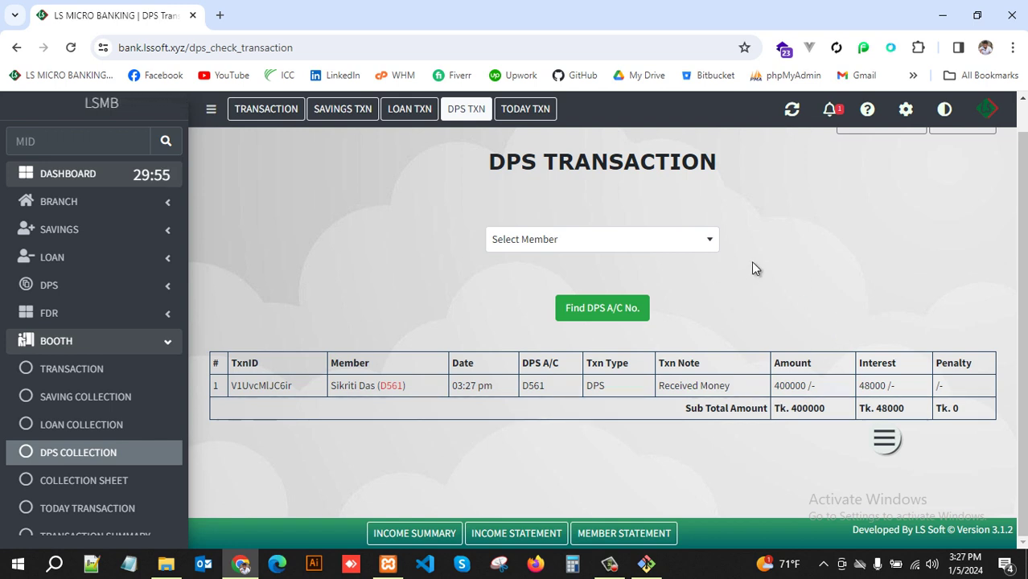
pyautogui.tripleClick(890, 390)
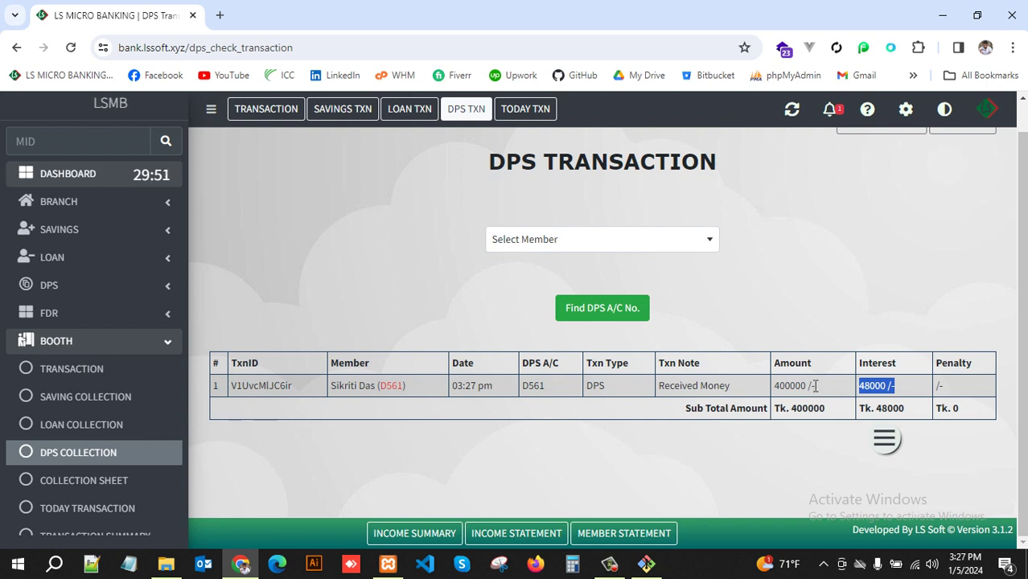
pyautogui.moveTo(817, 386); pyautogui.dragTo(744, 390)
pyautogui.click(808, 266)
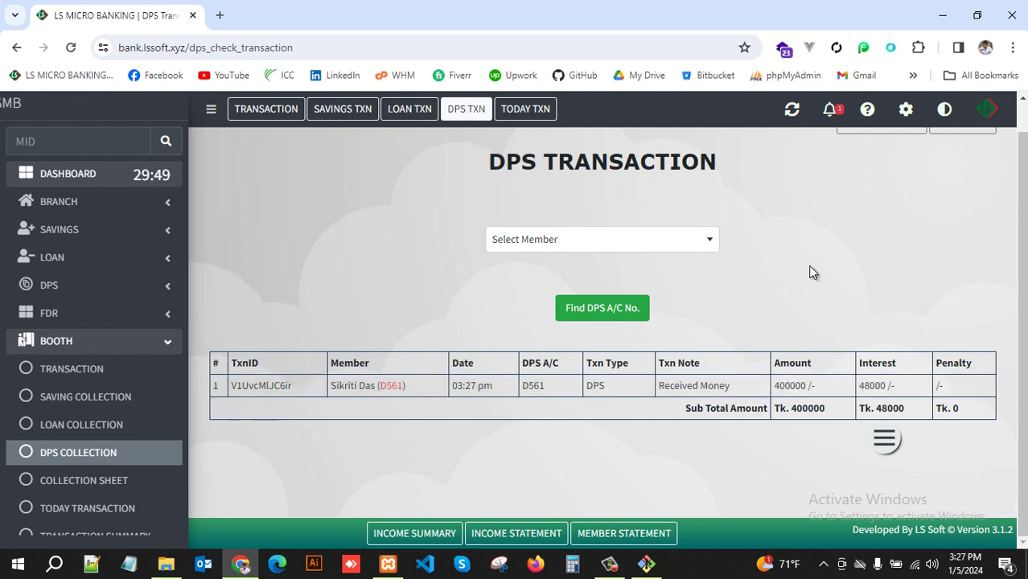
pyautogui.doubleClick(861, 388)
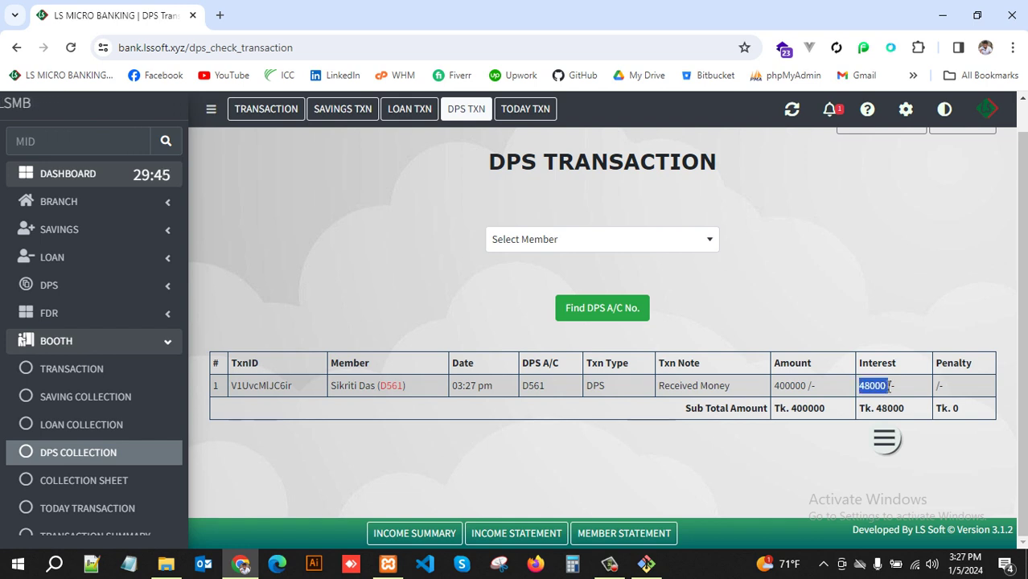
pyautogui.click(863, 387)
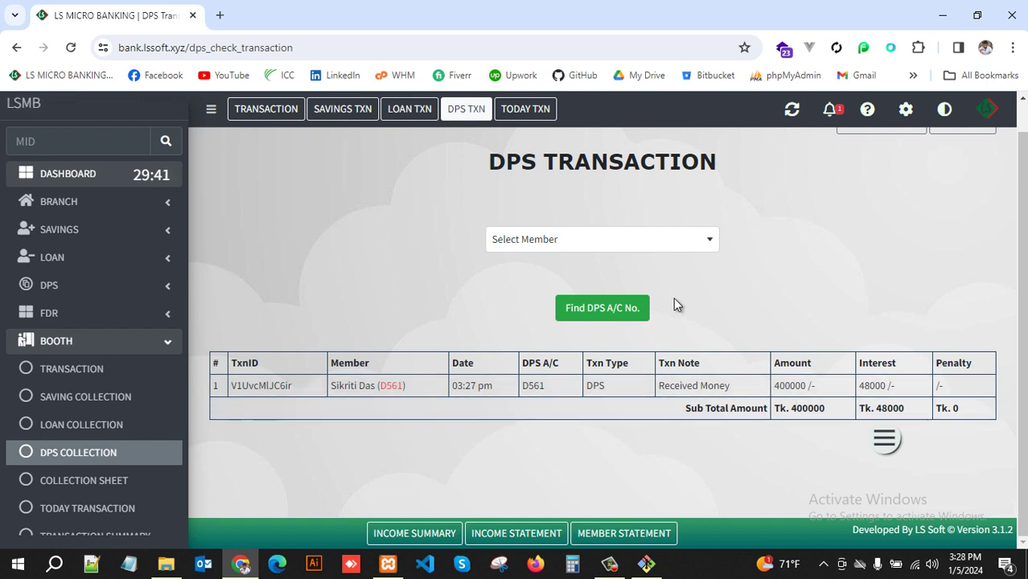
# Step: Reopen the same member's DPS form and select the account to check its updated balance, last installment and due amount
pyautogui.click(579, 243)
pyautogui.scroll(-2, 563, 367)
pyautogui.click(558, 354)
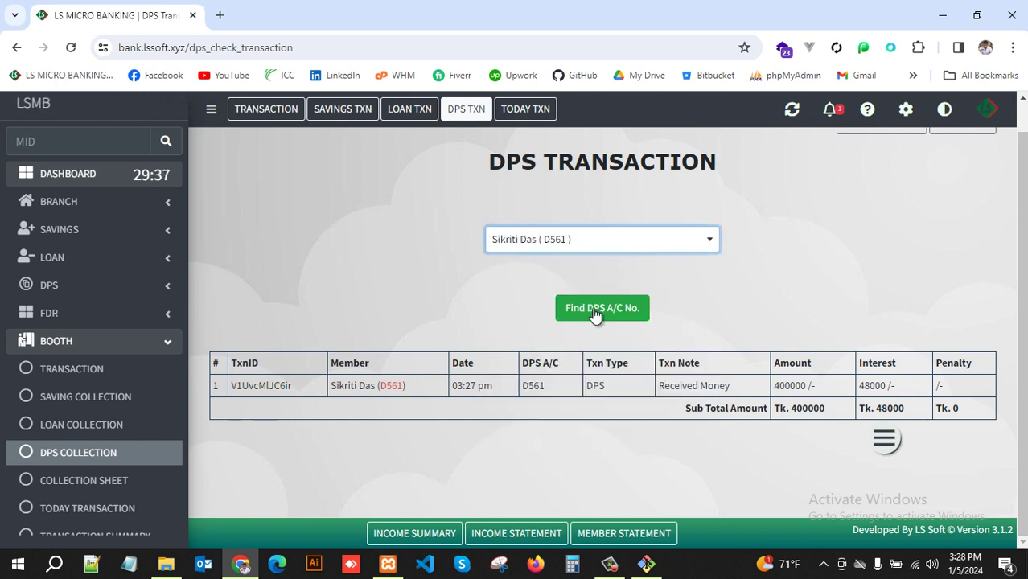
pyautogui.click(601, 309)
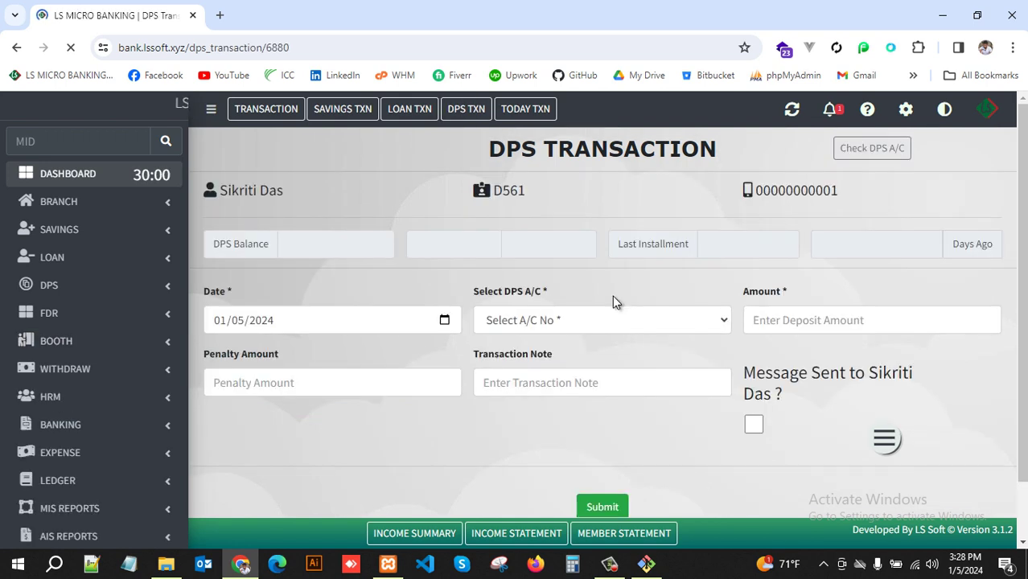
pyautogui.click(595, 319)
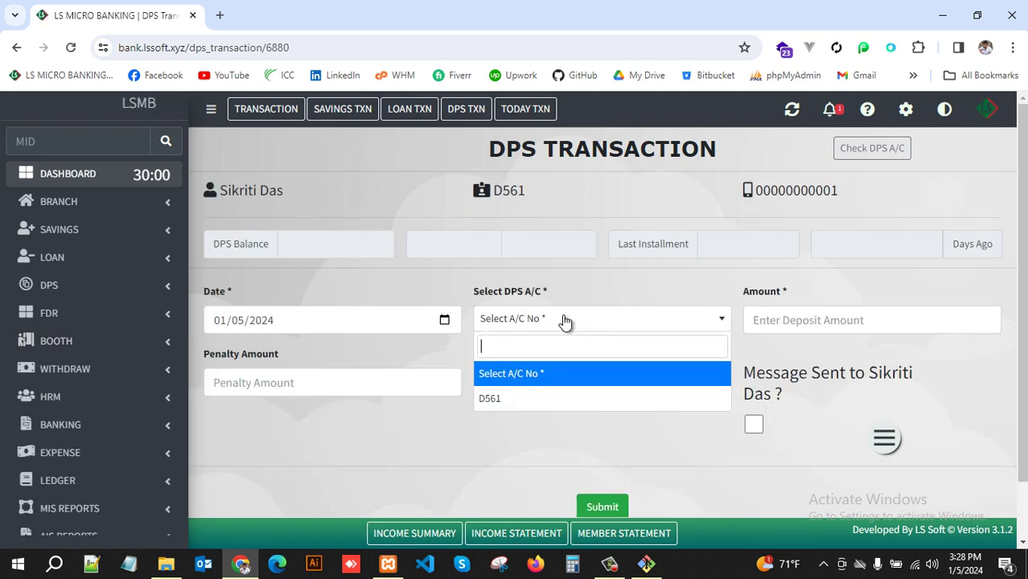
pyautogui.click(497, 403)
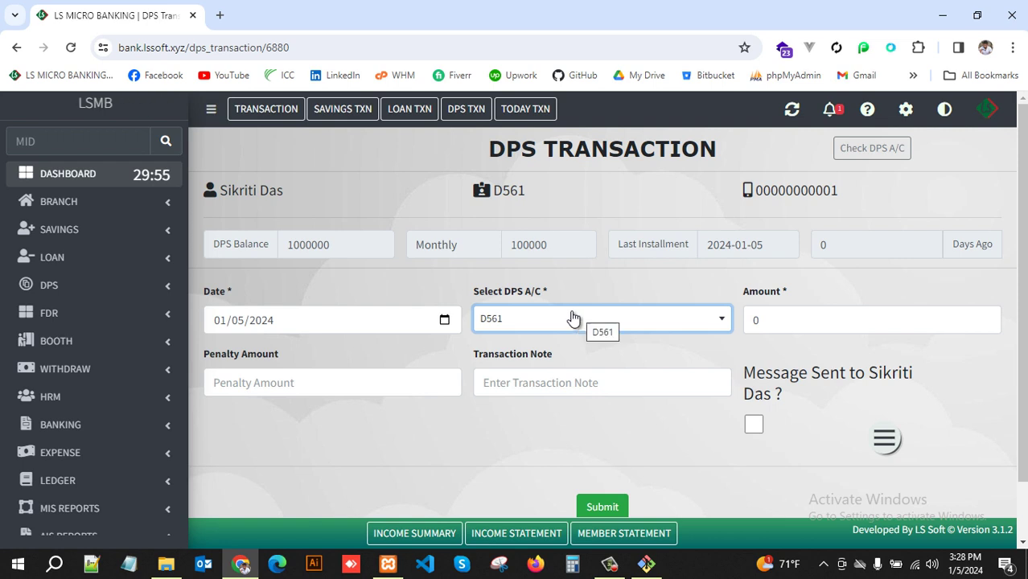
# Step: Return to the DPS member selection, find the second member's DPS account and select it on the form
pyautogui.click(16, 47)
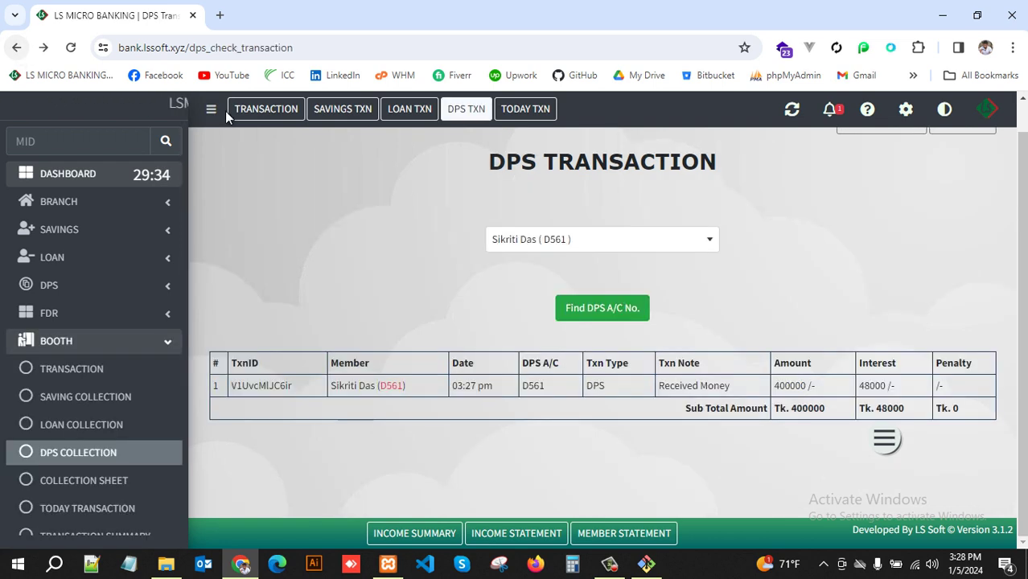
pyautogui.click(558, 241)
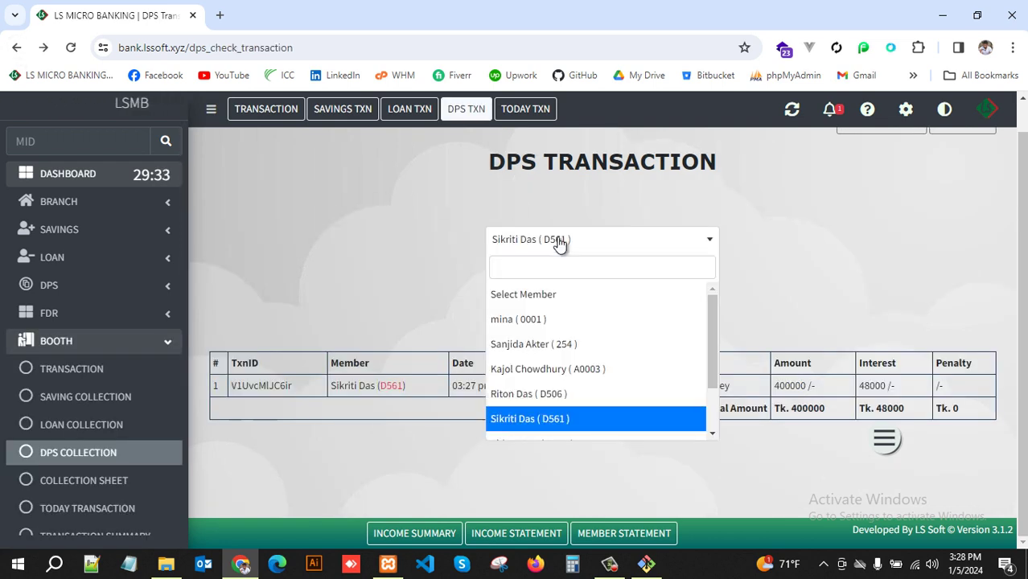
pyautogui.click(567, 346)
pyautogui.click(616, 314)
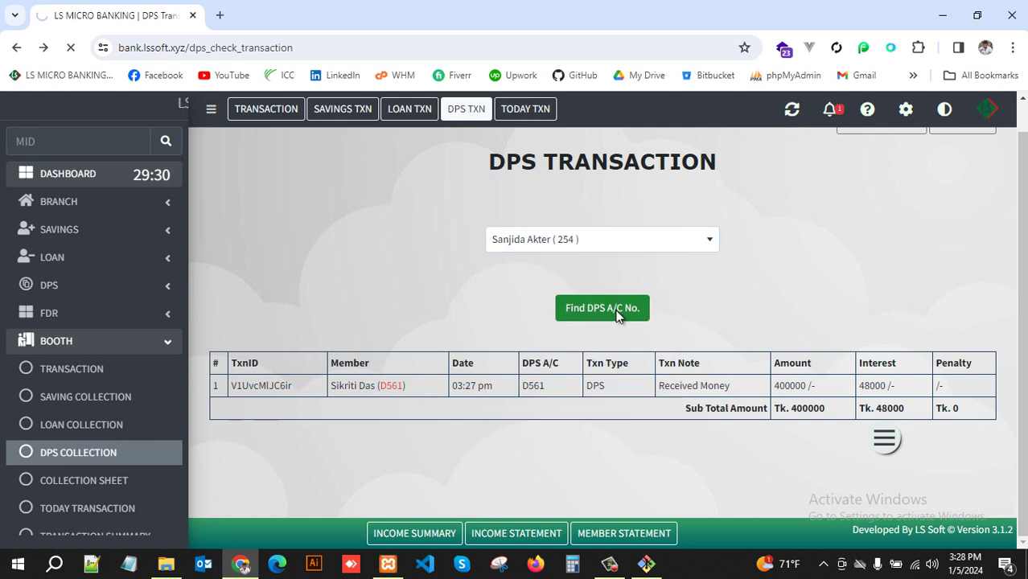
pyautogui.click(647, 320)
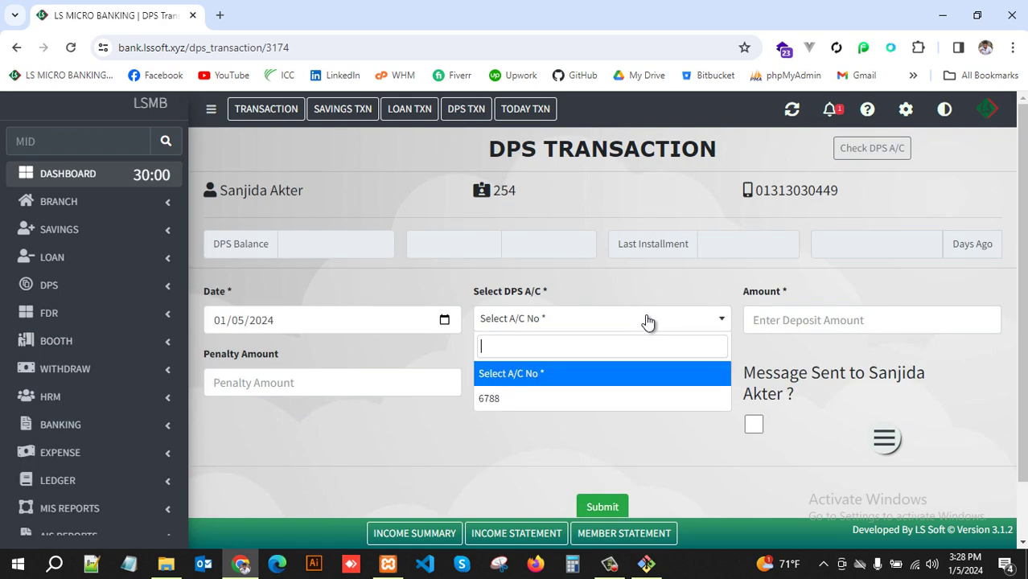
pyautogui.click(522, 400)
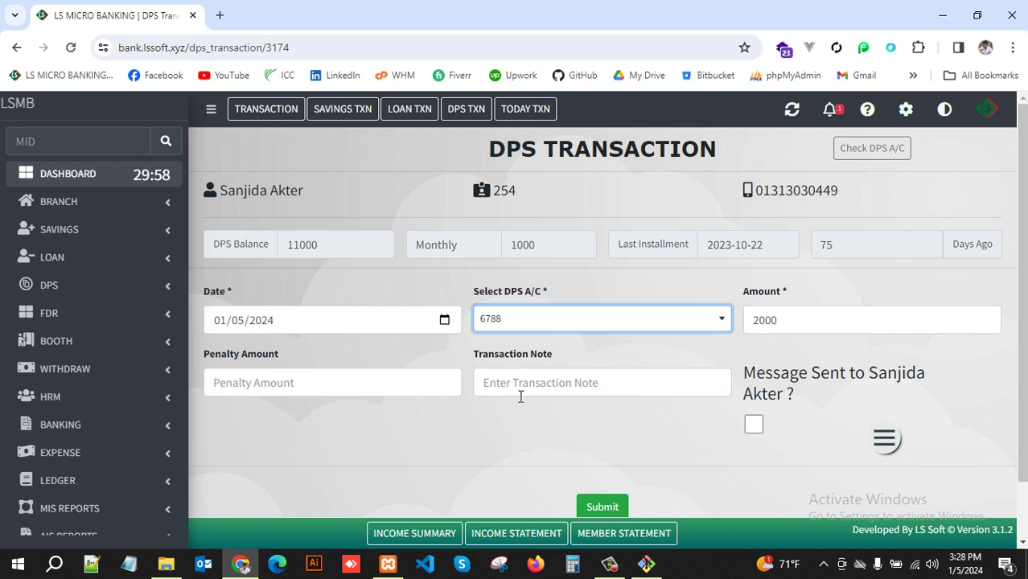
# Step: Examine the selected DPS account's monthly installment, days since the last installment and prefilled deposit amount
pyautogui.moveTo(542, 241); pyautogui.dragTo(493, 232)
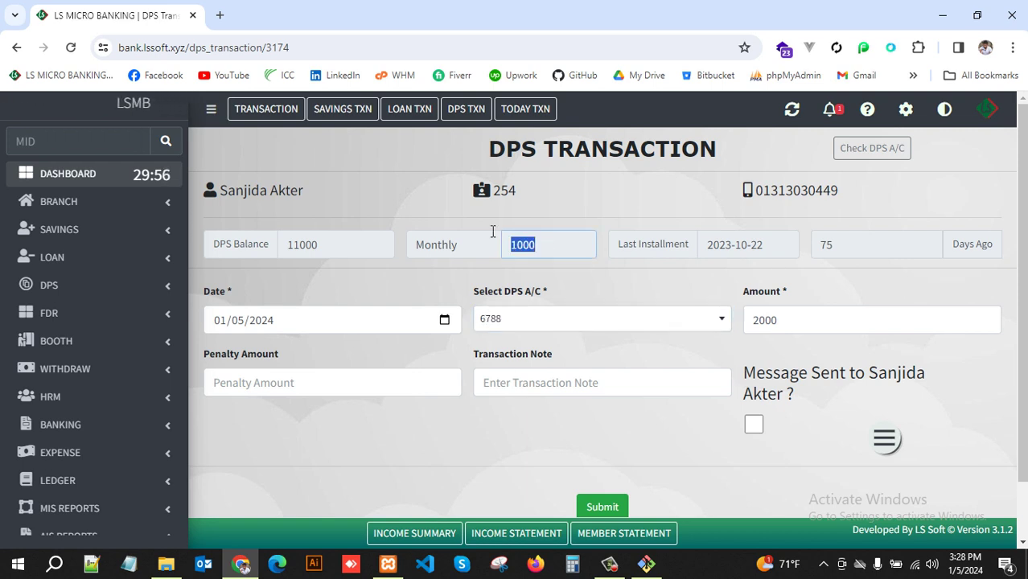
pyautogui.click(589, 287)
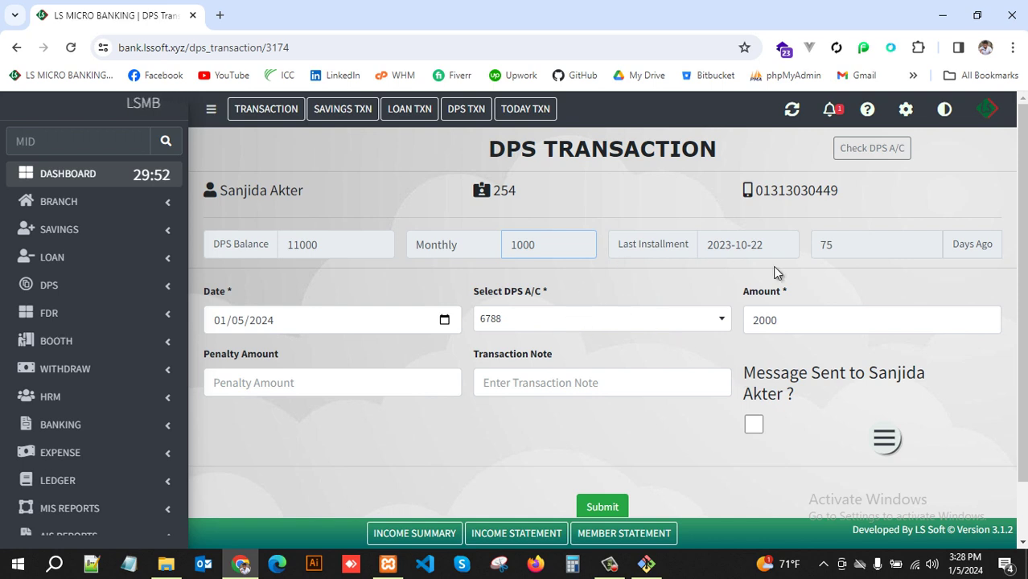
pyautogui.doubleClick(857, 243)
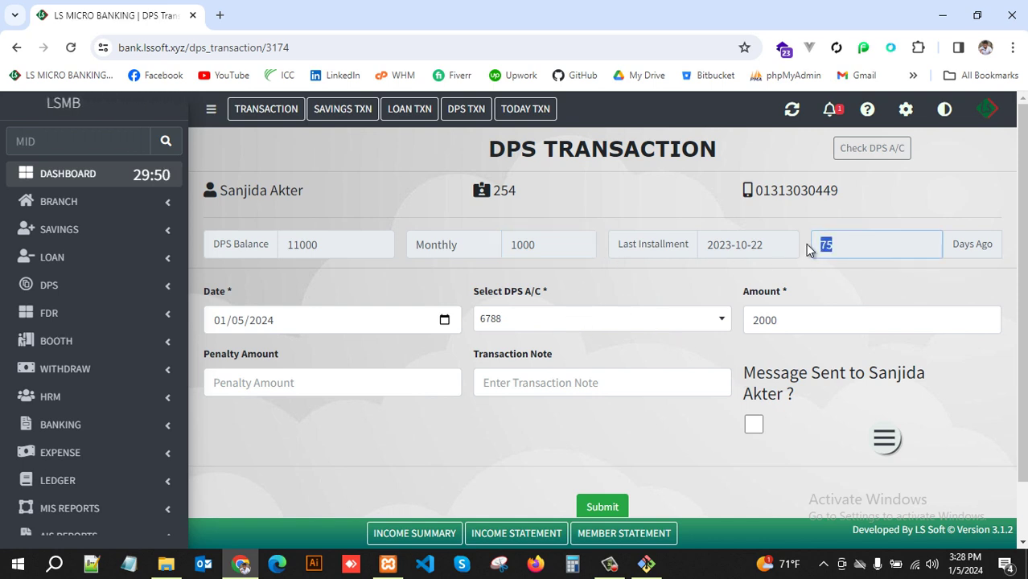
pyautogui.click(857, 299)
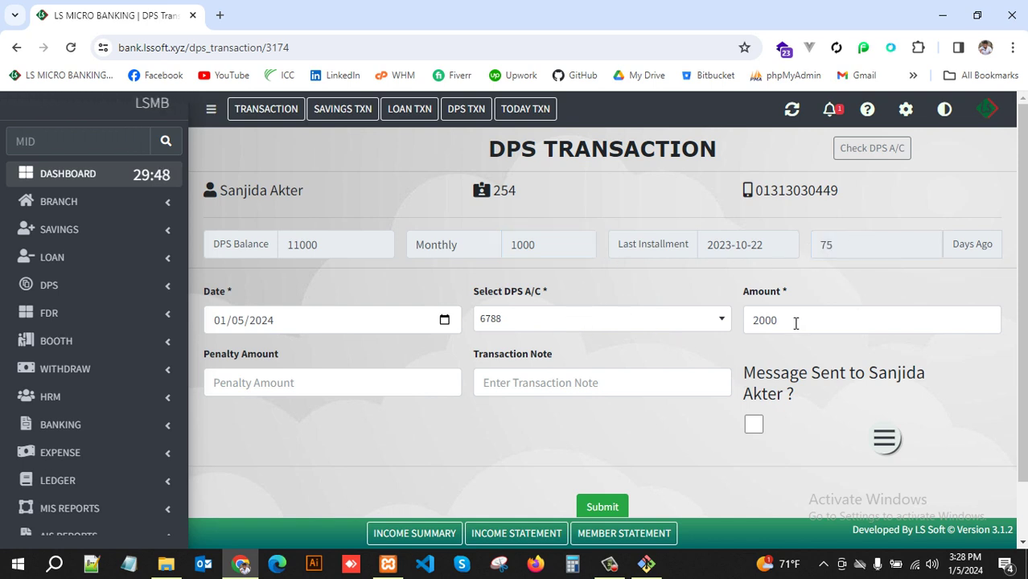
pyautogui.moveTo(795, 324); pyautogui.dragTo(714, 320)
pyautogui.click(790, 357)
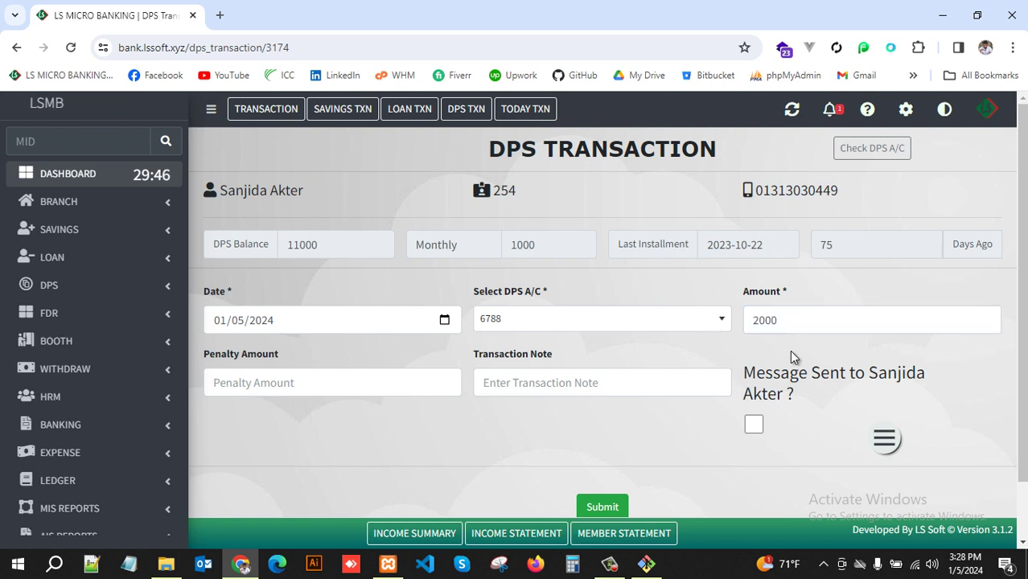
pyautogui.moveTo(803, 320); pyautogui.dragTo(760, 324)
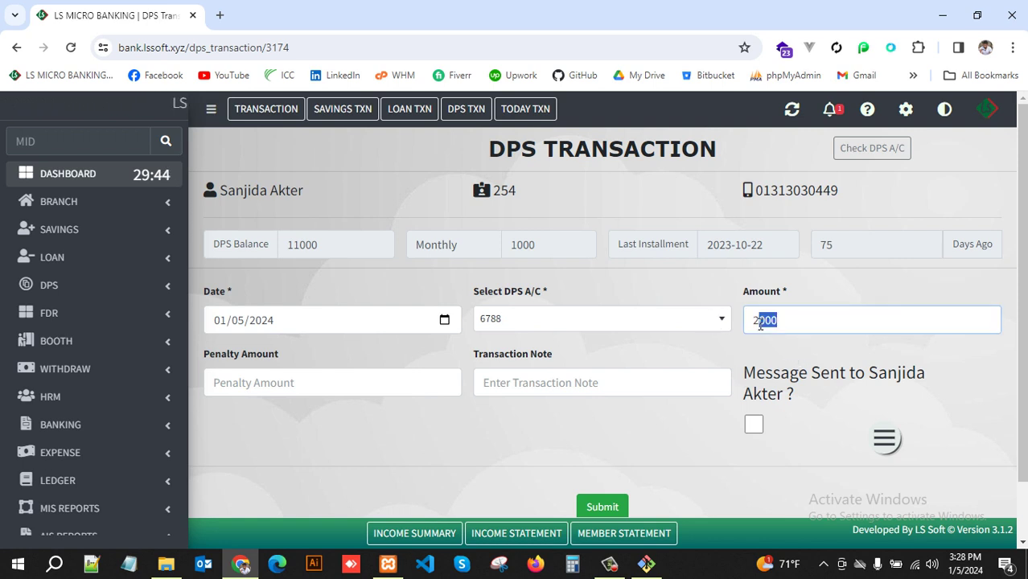
pyautogui.click(795, 357)
# Step: Add a penalty amount of 10 to the second member's DPS deposit and submit the transaction
pyautogui.click(282, 383)
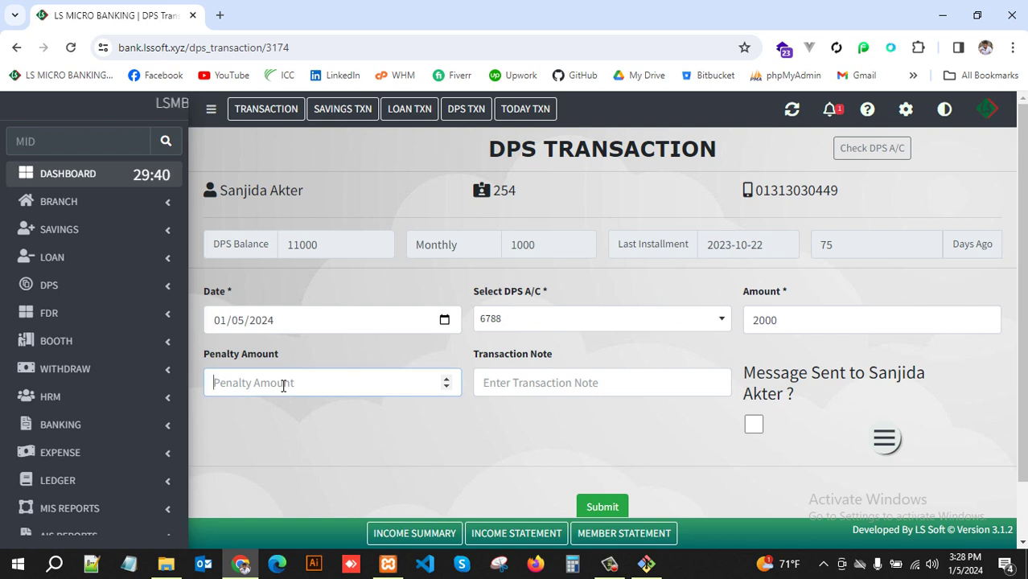
pyautogui.write('10')
pyautogui.click(426, 412)
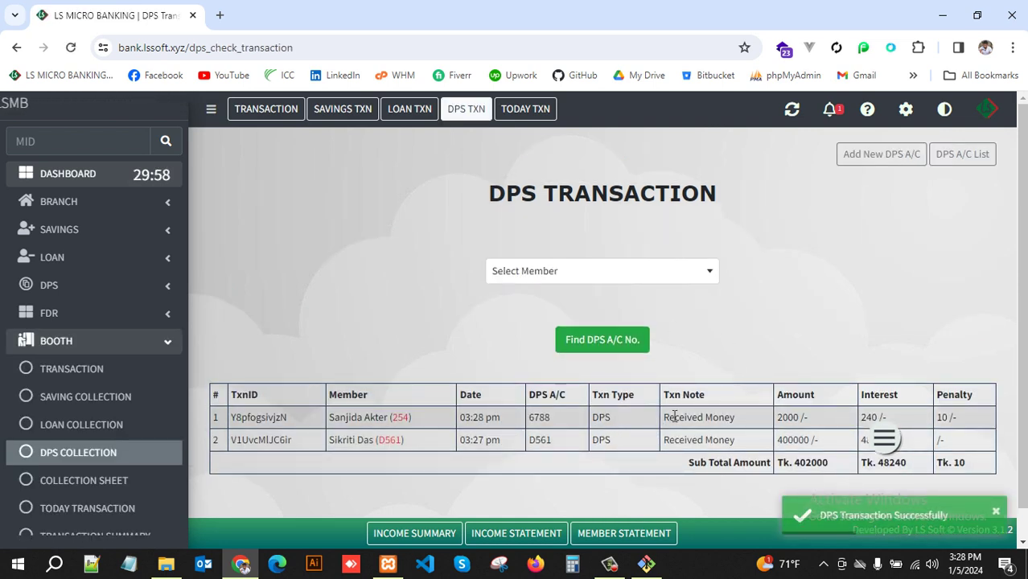
# Step: Check the transaction note, amount, interest and penalty of the newest entry in the DPS transaction table
pyautogui.moveTo(674, 416); pyautogui.dragTo(778, 418)
pyautogui.click(791, 412)
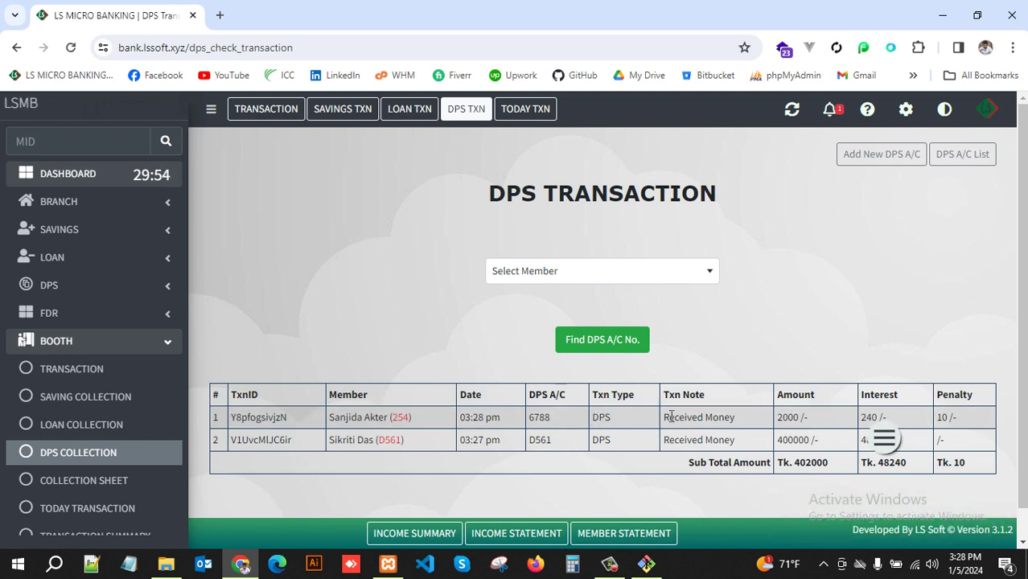
pyautogui.moveTo(666, 417); pyautogui.dragTo(779, 439)
pyautogui.click(772, 416)
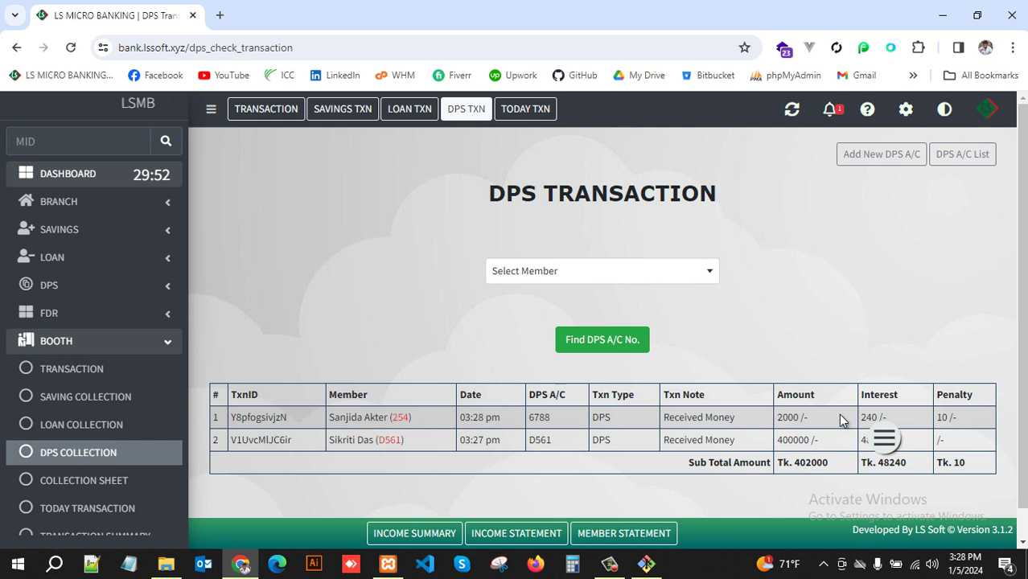
pyautogui.scroll(-1, 842, 411)
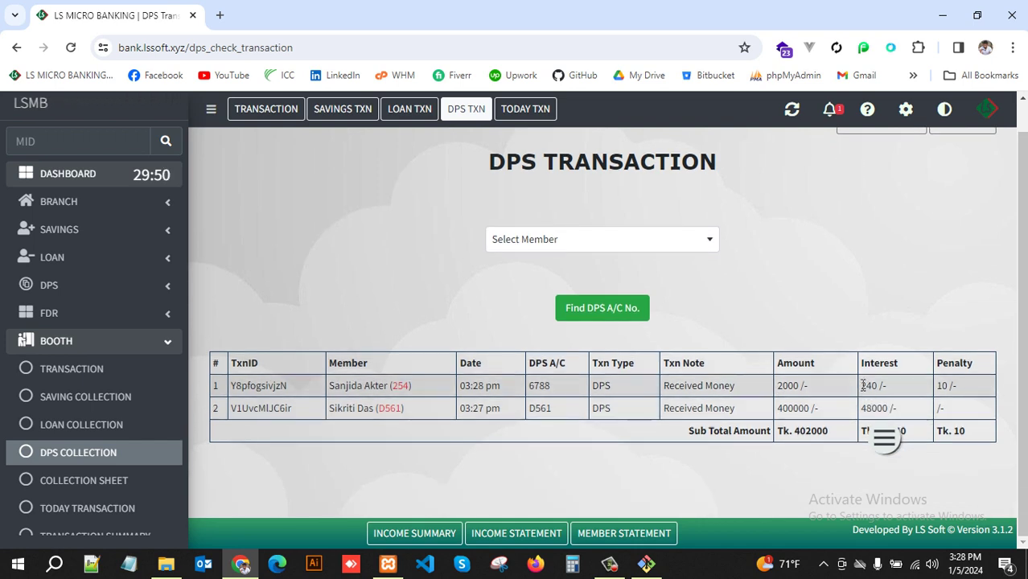
pyautogui.doubleClick(877, 386)
pyautogui.click(888, 388)
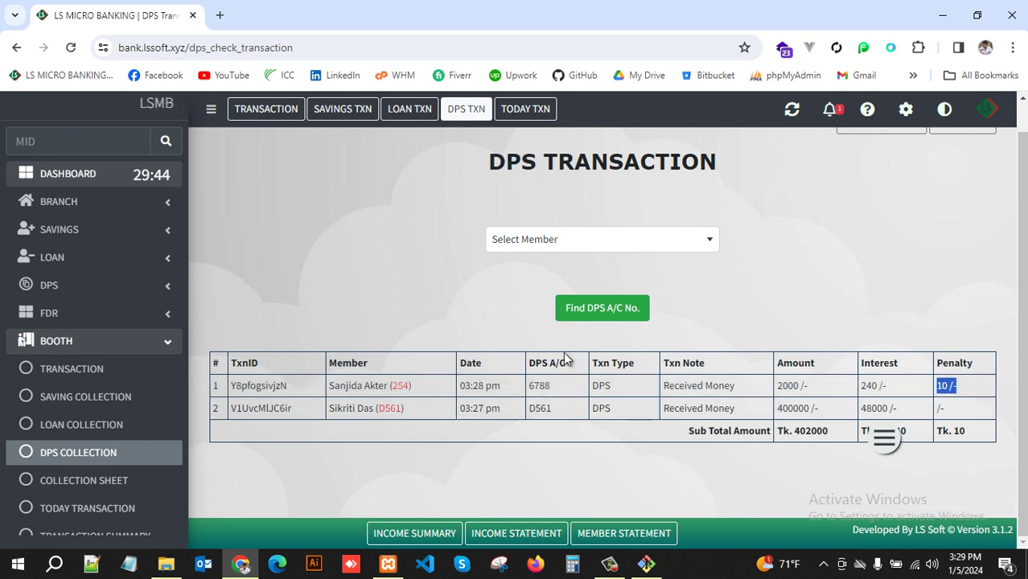
# Step: Open the Booth section's Collection Sheet and look over its empty report layout
pyautogui.scroll(-2, 133, 442)
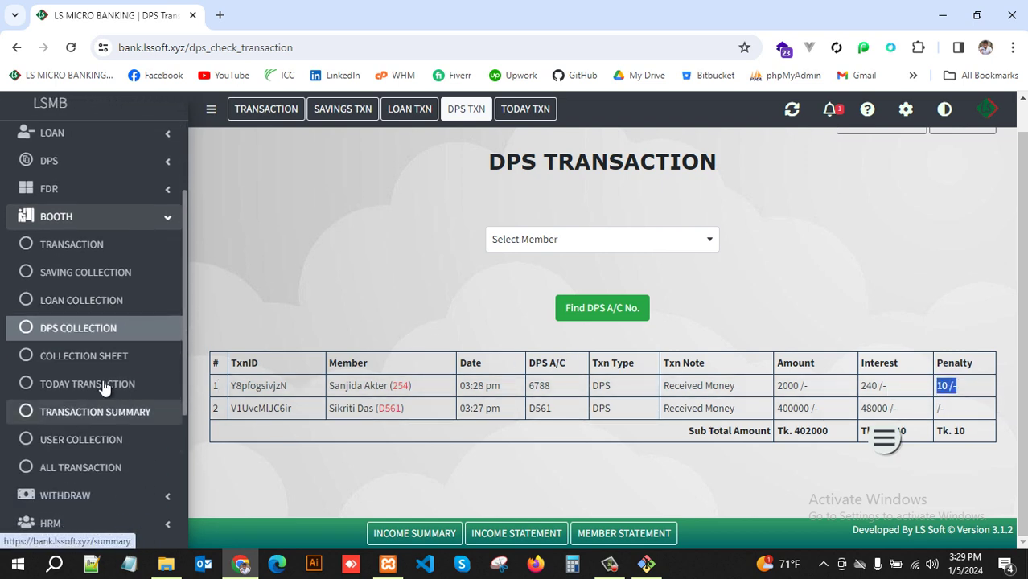
pyautogui.click(96, 366)
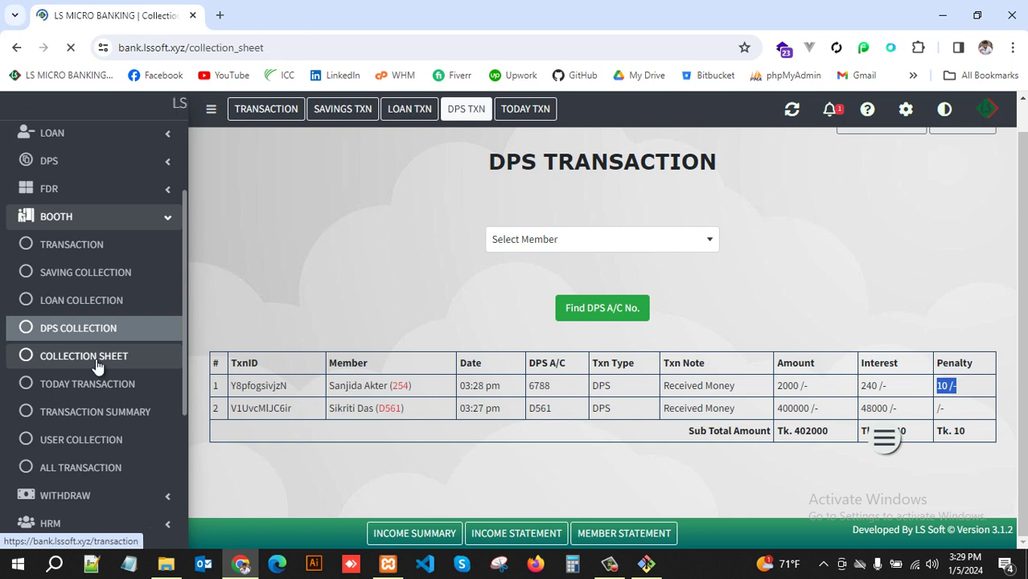
pyautogui.scroll(-2, 469, 321)
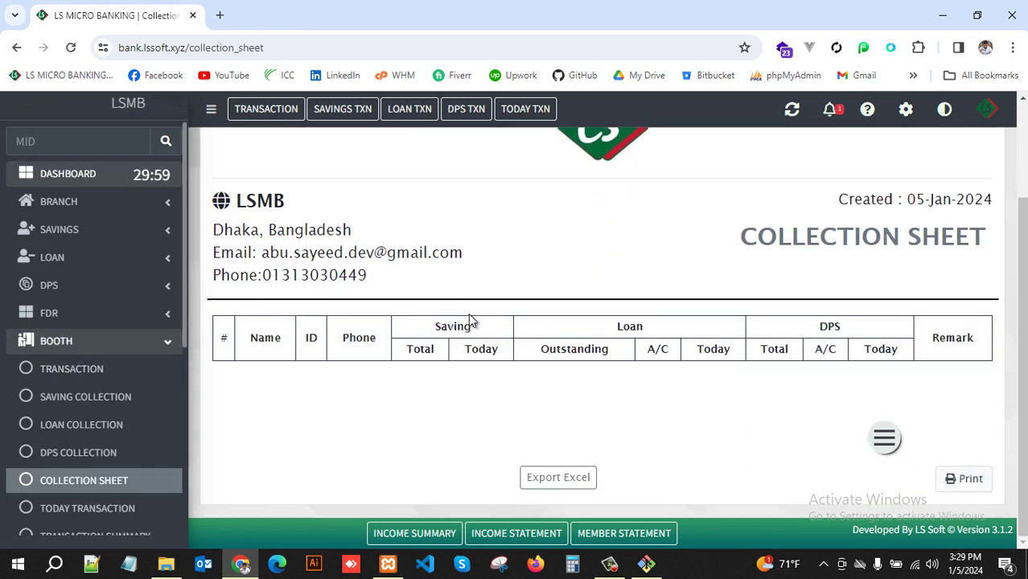
pyautogui.scroll(2, 470, 320)
# Step: Generate the 01/05/2024 collection sheet for the DPS Collection user with the only entry offered for that user
pyautogui.click(428, 163)
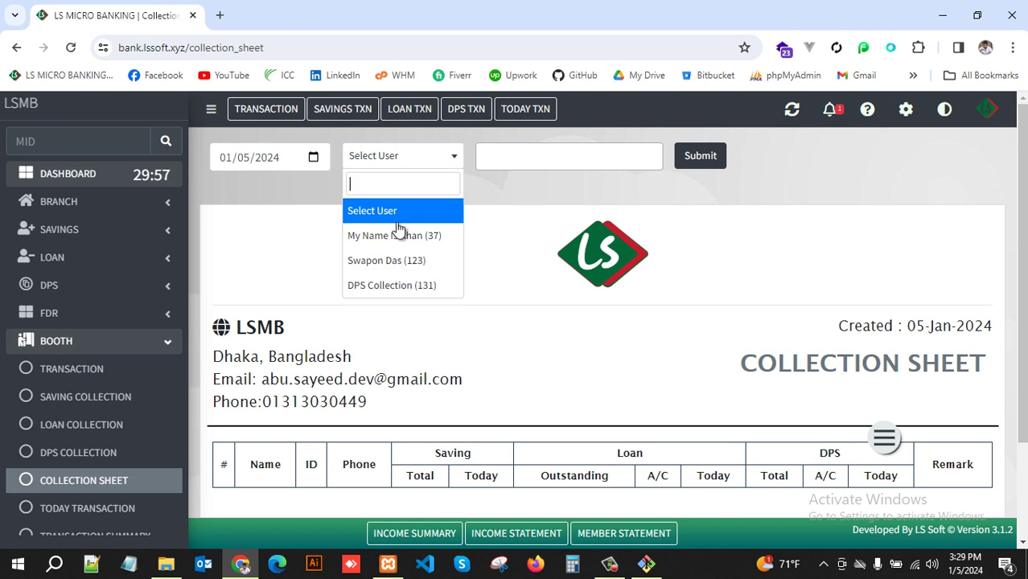
pyautogui.click(420, 284)
pyautogui.click(597, 155)
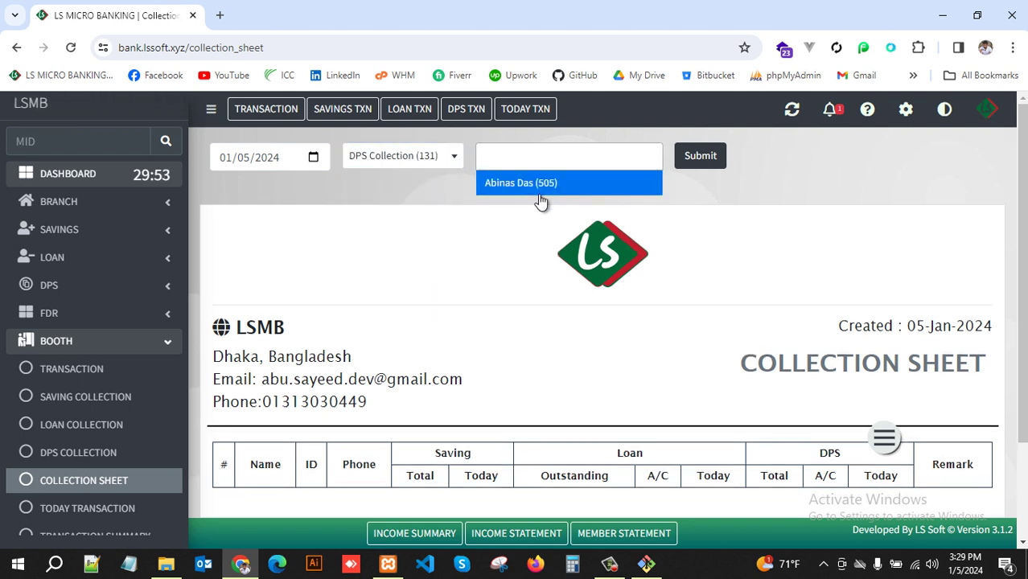
pyautogui.click(537, 185)
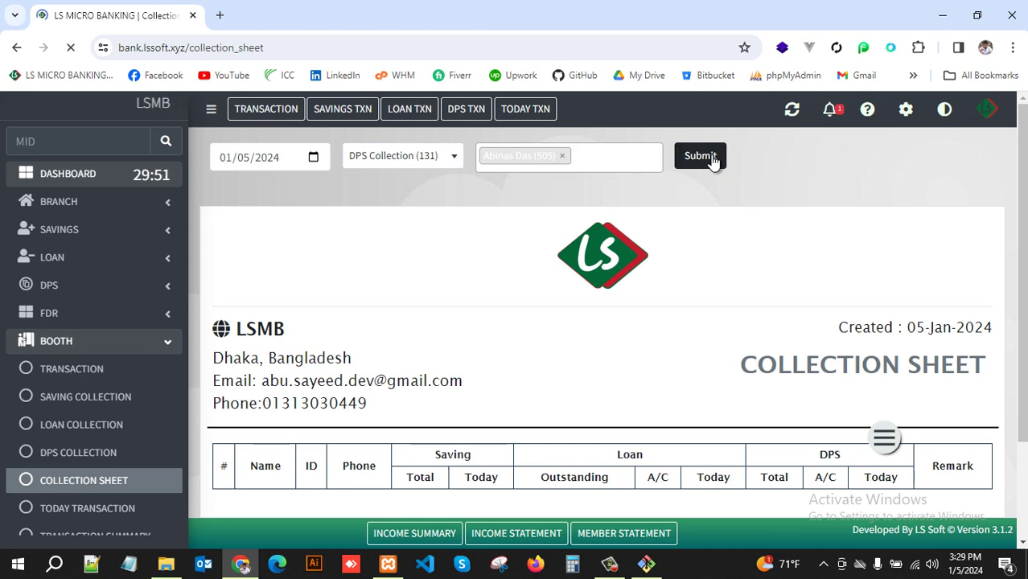
pyautogui.scroll(-3, 686, 394)
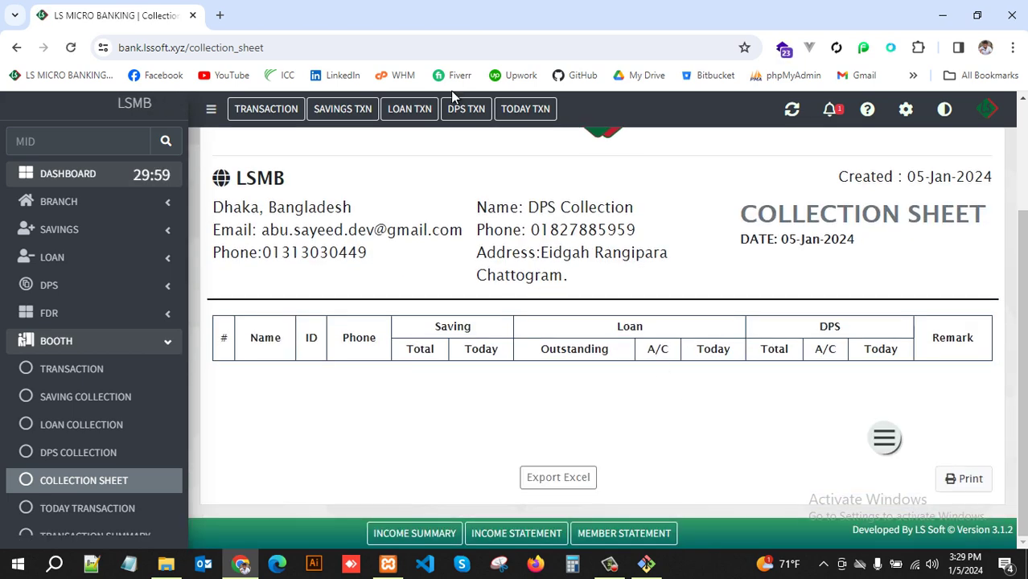
# Step: Generate the collection sheet for the first listed user instead, choosing an entry offered for that user
pyautogui.scroll(3, 476, 230)
pyautogui.click(438, 161)
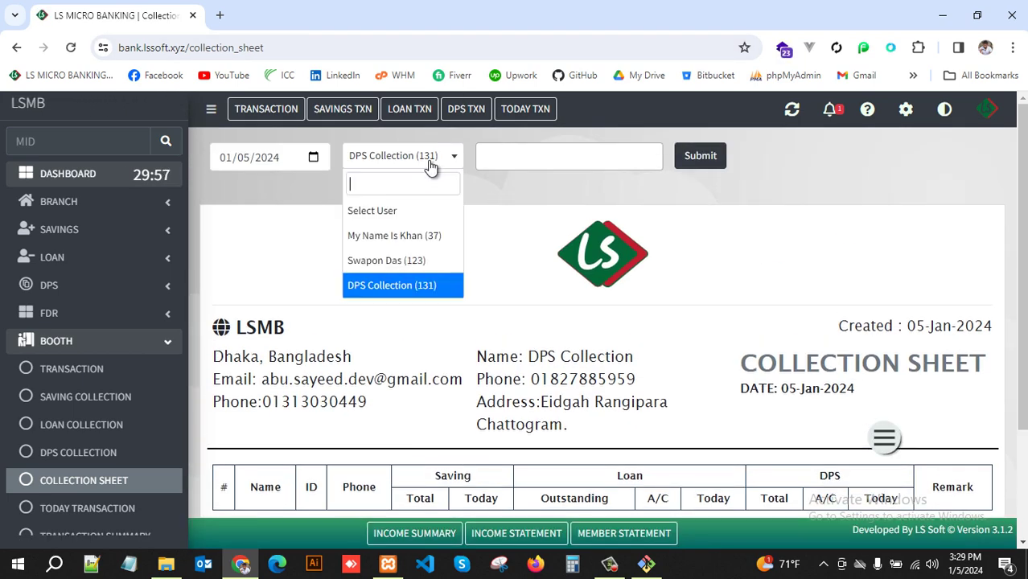
pyautogui.click(385, 235)
pyautogui.click(550, 156)
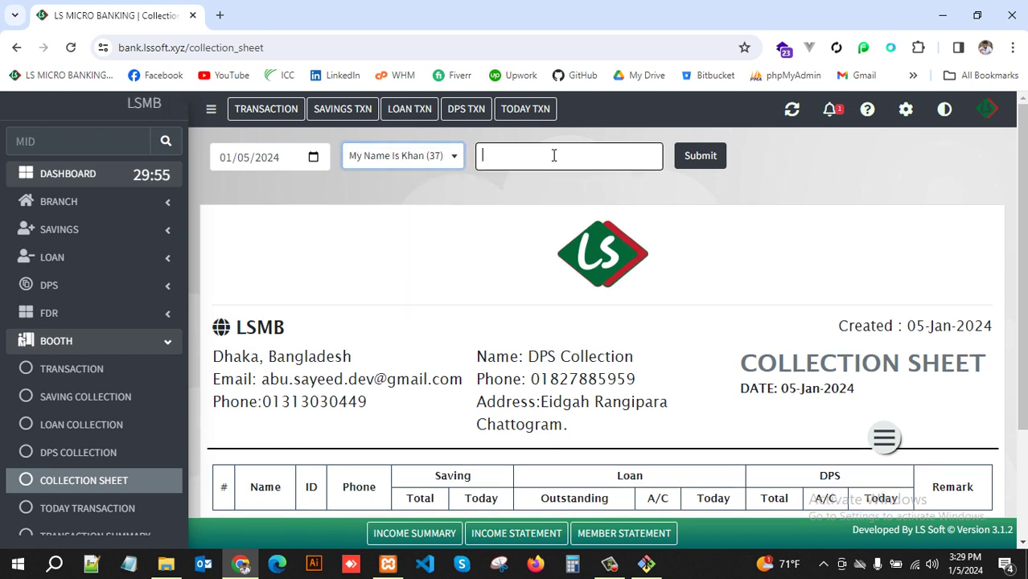
pyautogui.click(535, 193)
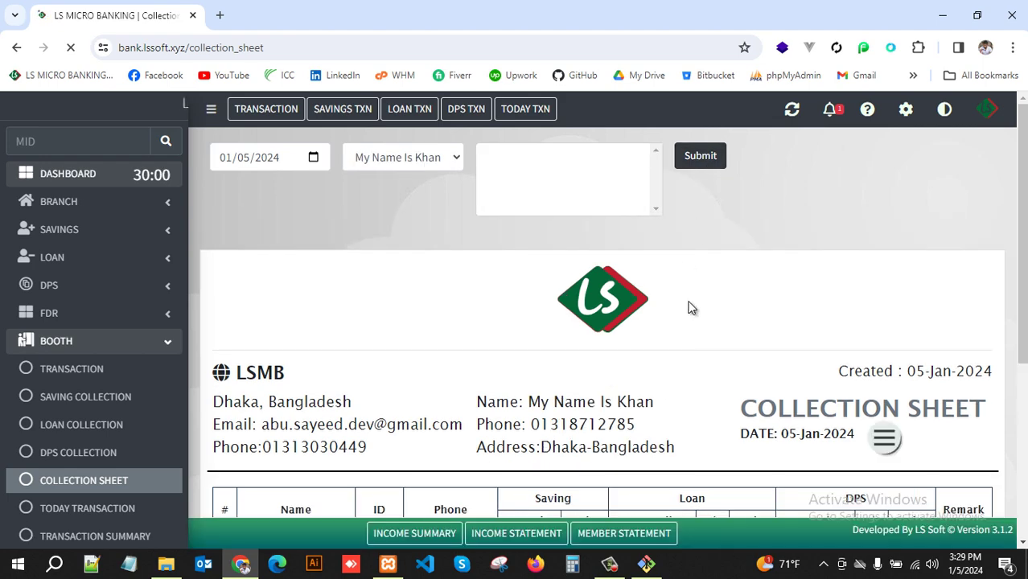
# Step: Examine the collection sheet's member rows and their Saving, Loan and DPS columns
pyautogui.scroll(-3, 696, 327)
pyautogui.scroll(3, 696, 327)
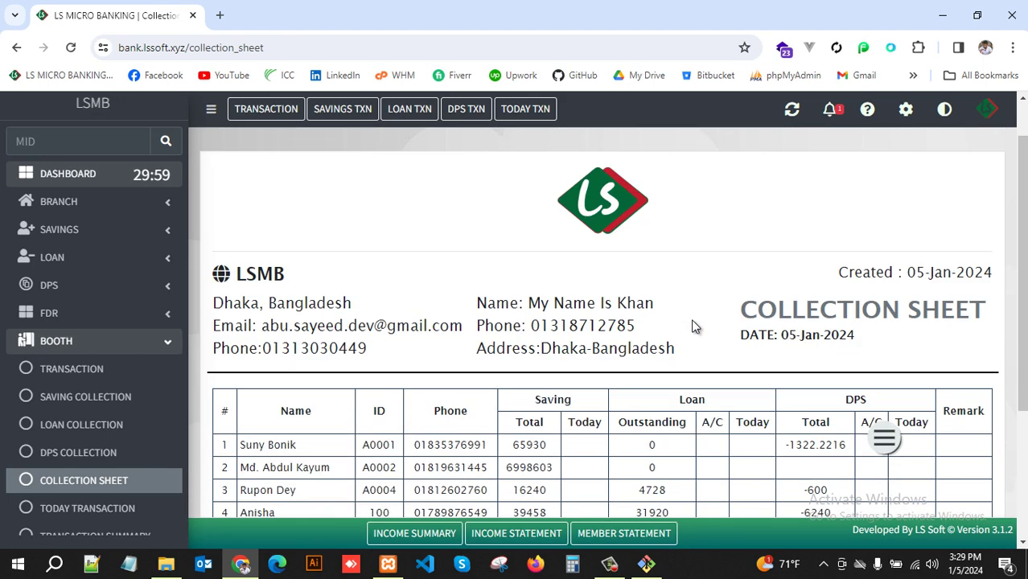
pyautogui.scroll(-3, 696, 326)
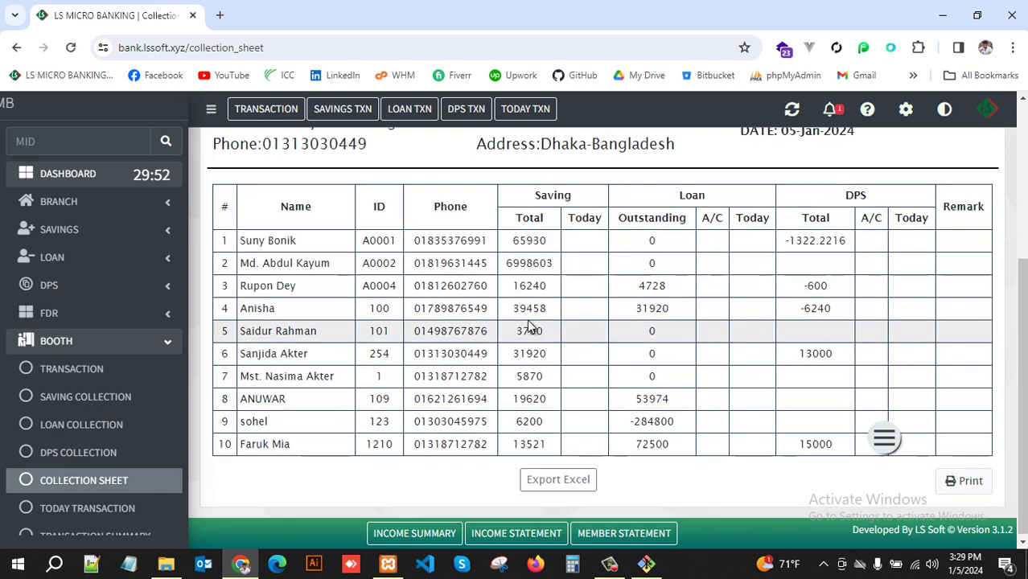
pyautogui.scroll(2, 528, 320)
pyautogui.scroll(-2, 557, 280)
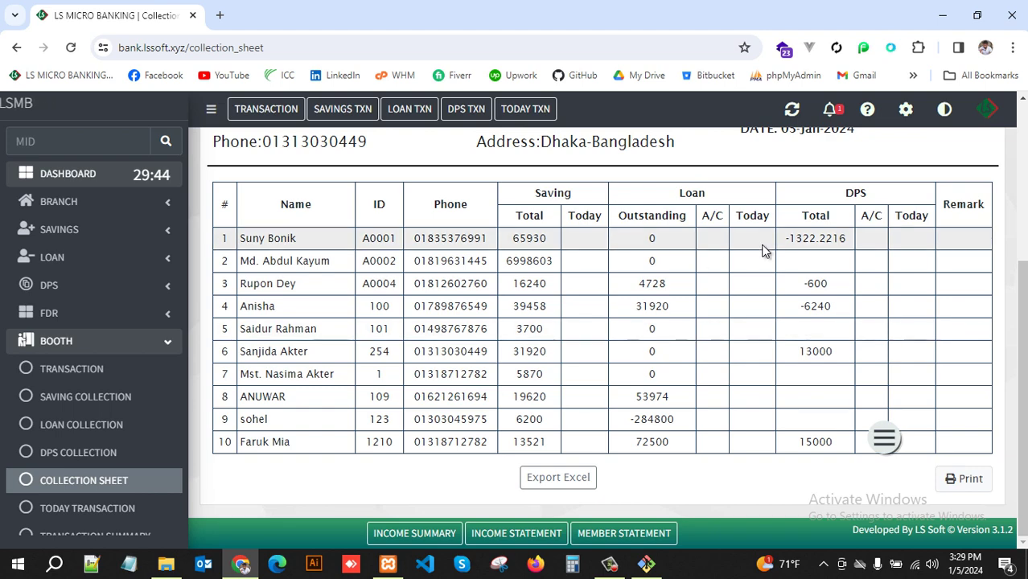
pyautogui.scroll(5, 707, 298)
pyautogui.scroll(-5, 705, 303)
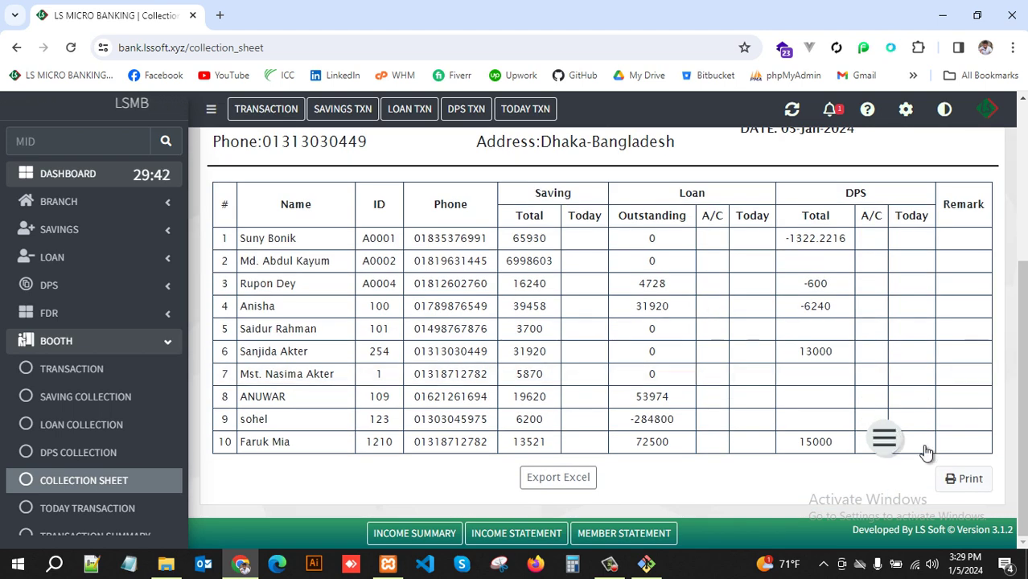
# Step: Preview the collection sheet's printout, close it without saving, and review the sheet's blank collection columns
pyautogui.click(968, 480)
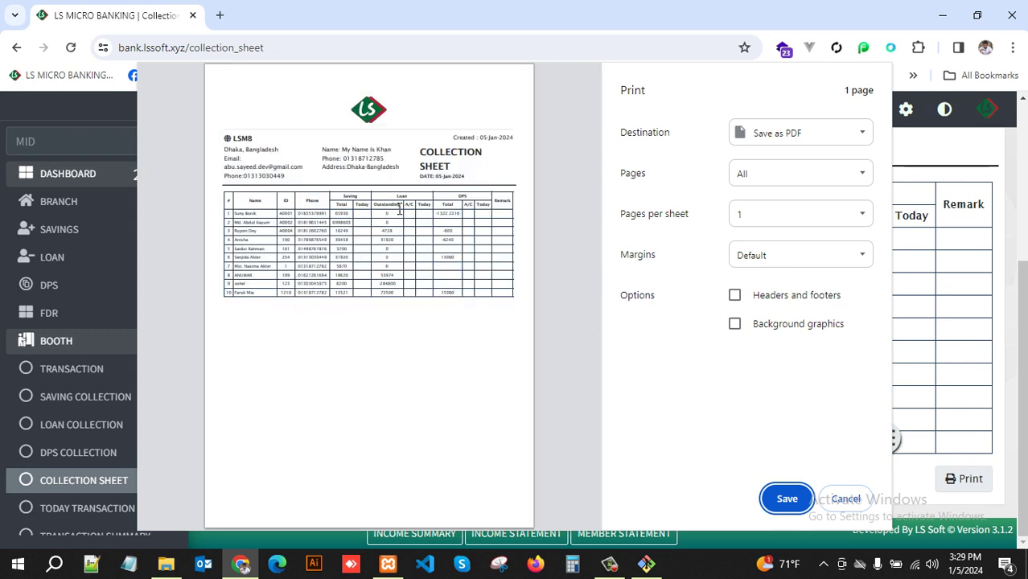
pyautogui.click(847, 498)
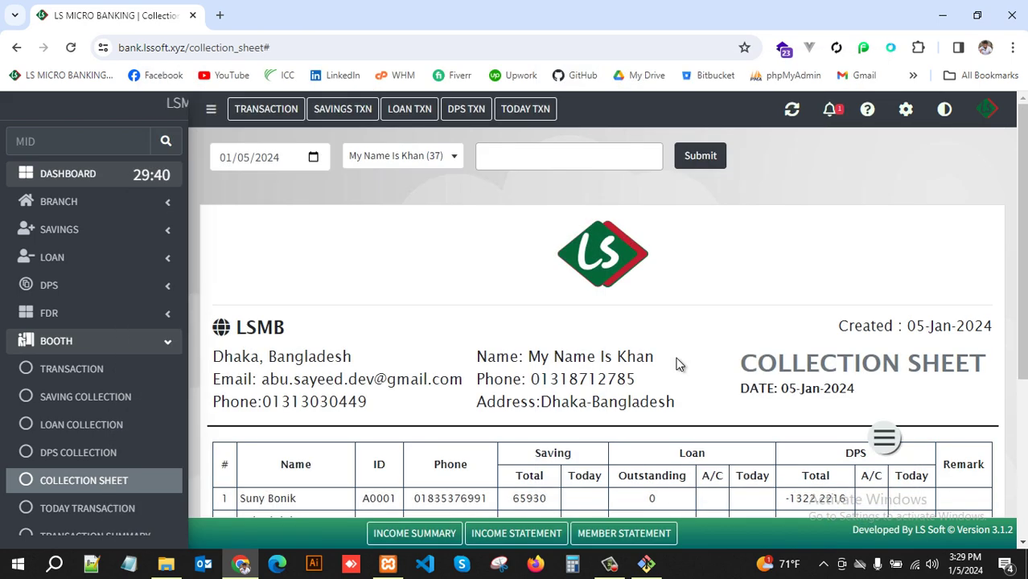
pyautogui.scroll(-2, 678, 364)
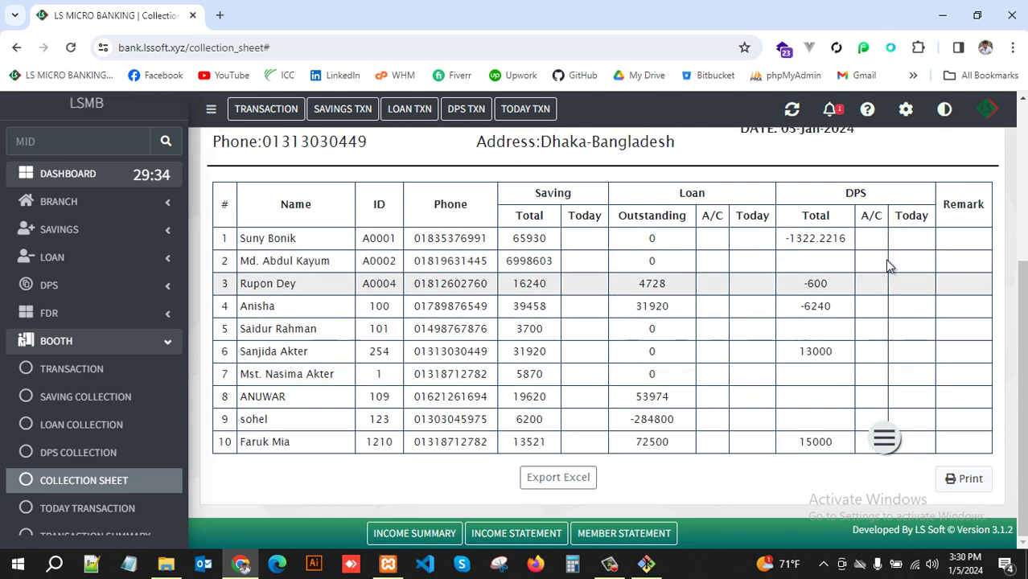
pyautogui.scroll(3, 493, 314)
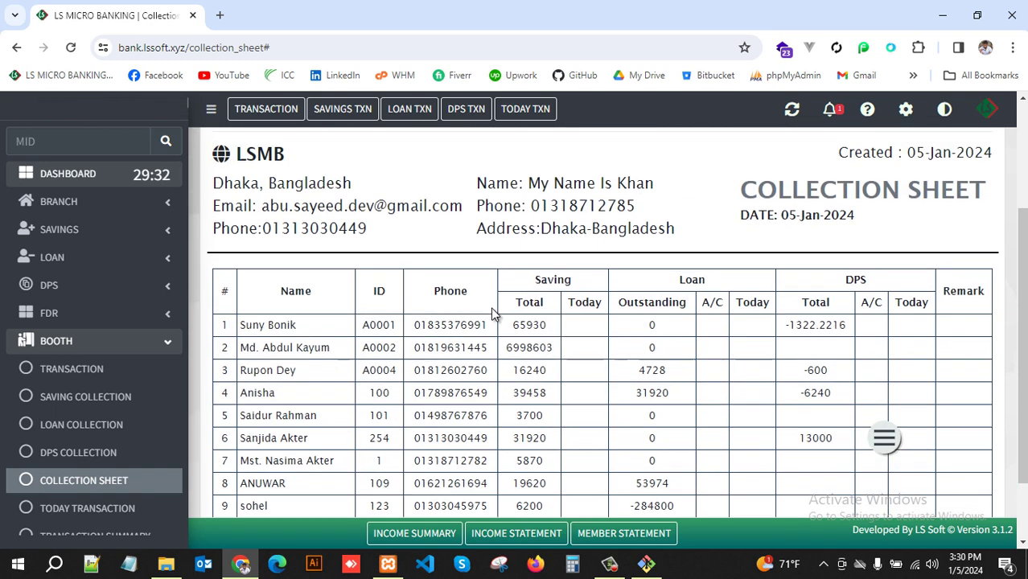
pyautogui.scroll(-3, 613, 312)
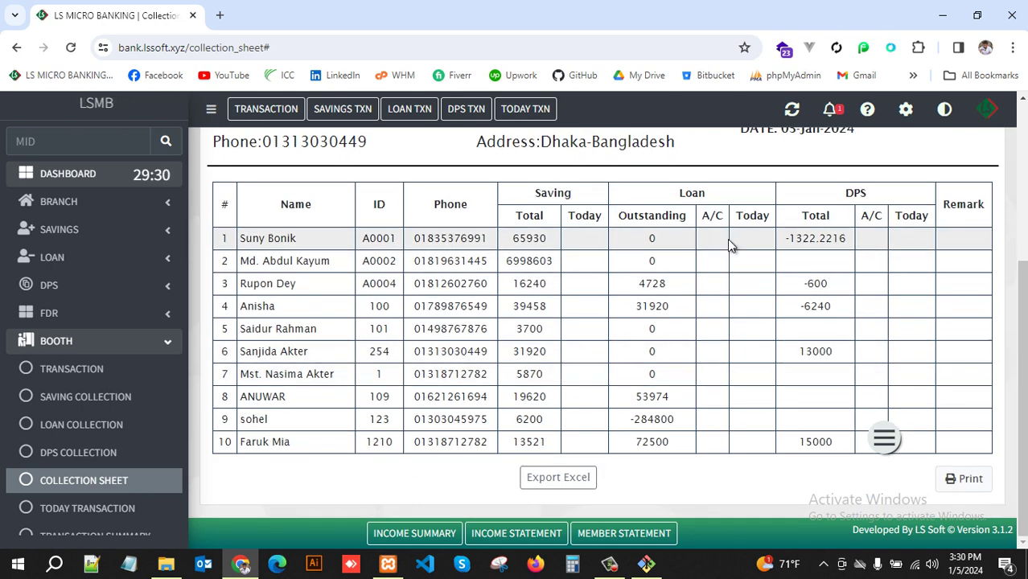
# Step: Open today's transactions and update the first listed DPS transaction to an amount of 3000 with the note "Wrong Entry"
pyautogui.scroll(-2, 132, 486)
pyautogui.scroll(-2, 132, 402)
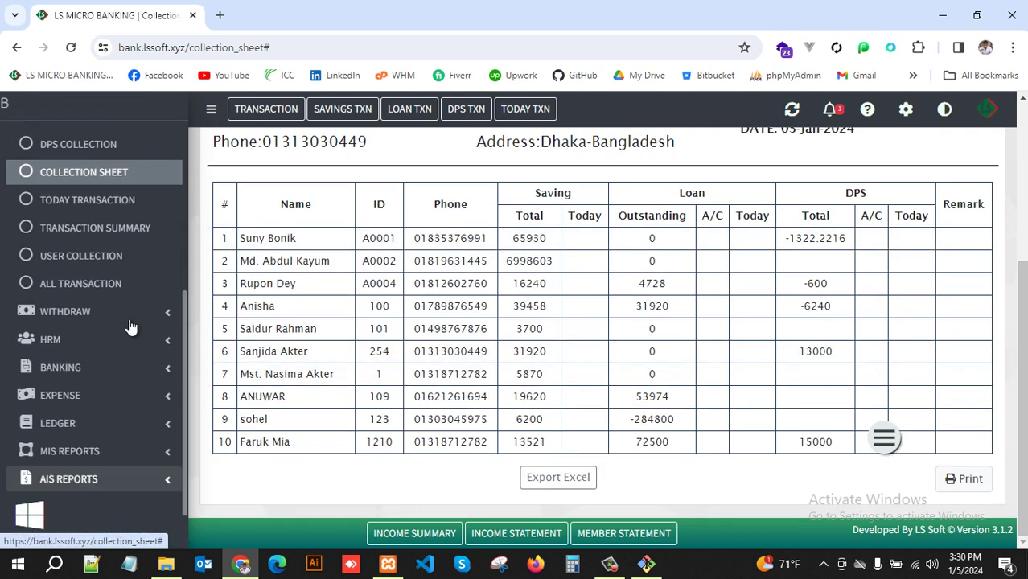
pyautogui.scroll(3, 129, 290)
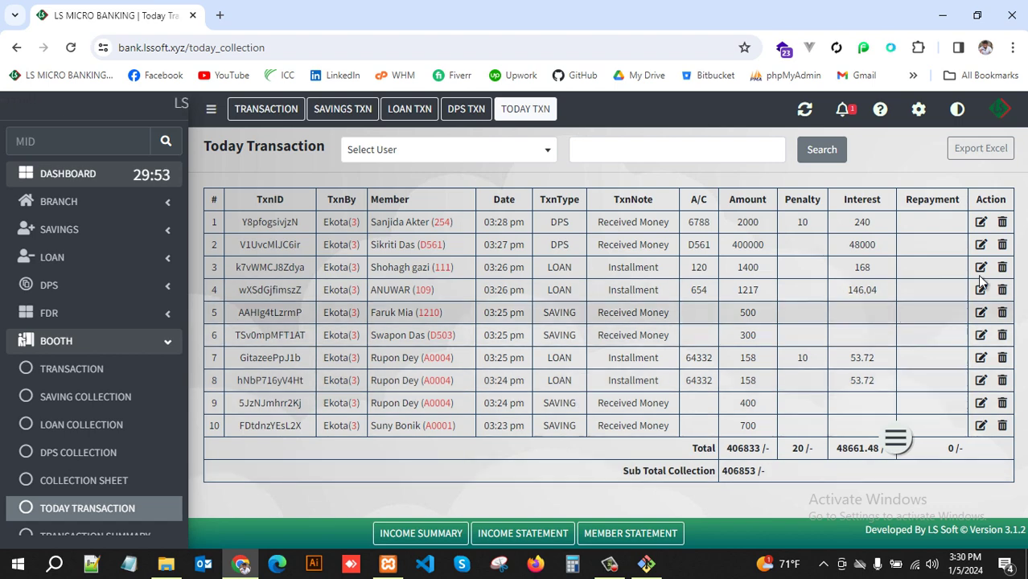
pyautogui.click(979, 223)
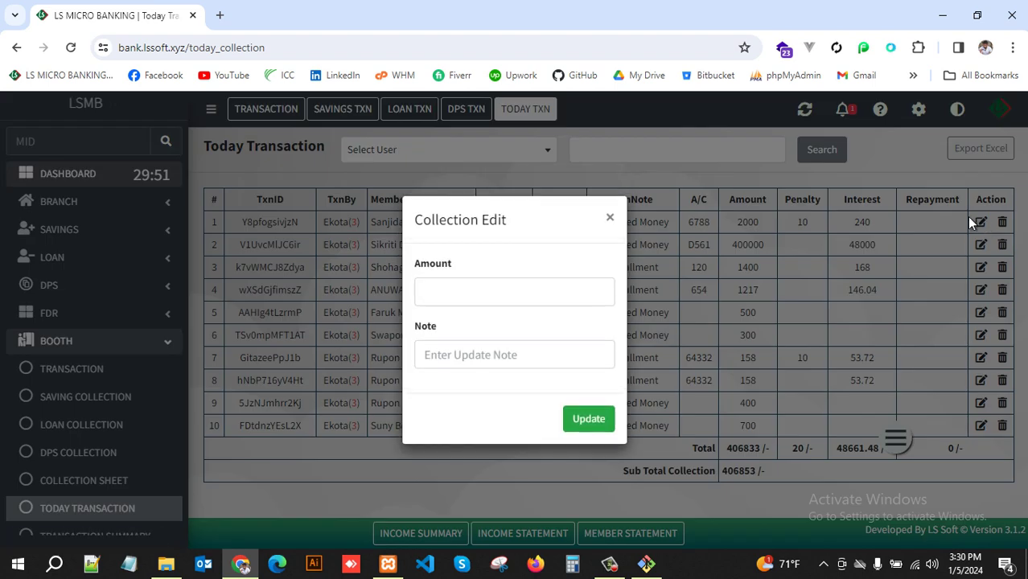
pyautogui.click(430, 292)
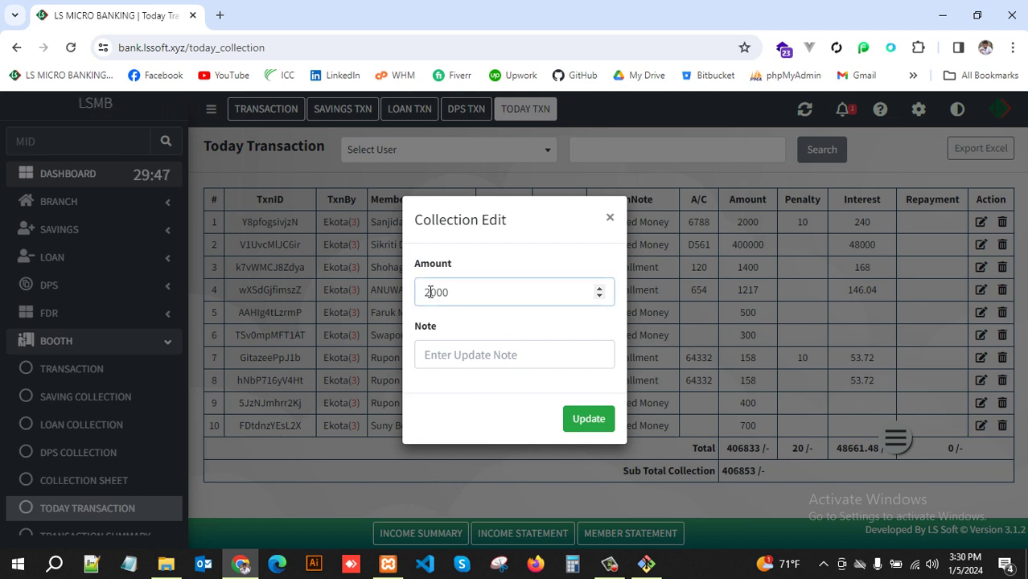
pyautogui.click(563, 363)
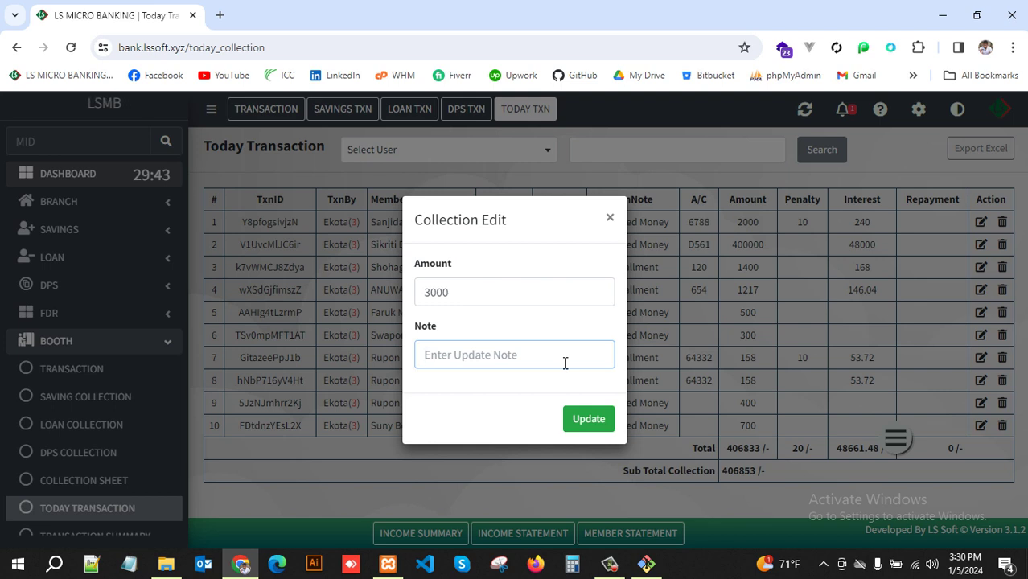
pyautogui.write('Wrong Entry')
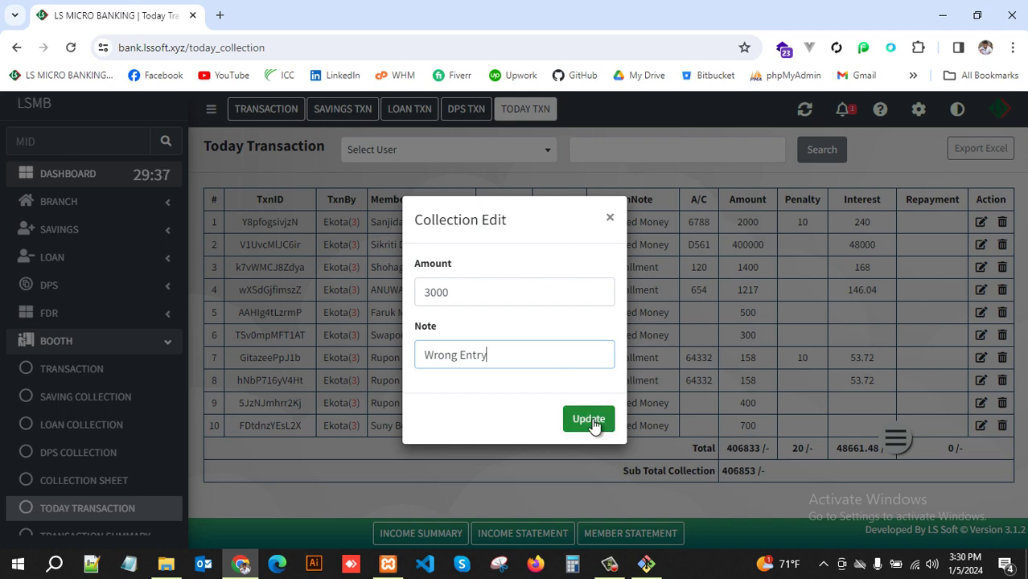
pyautogui.click(592, 424)
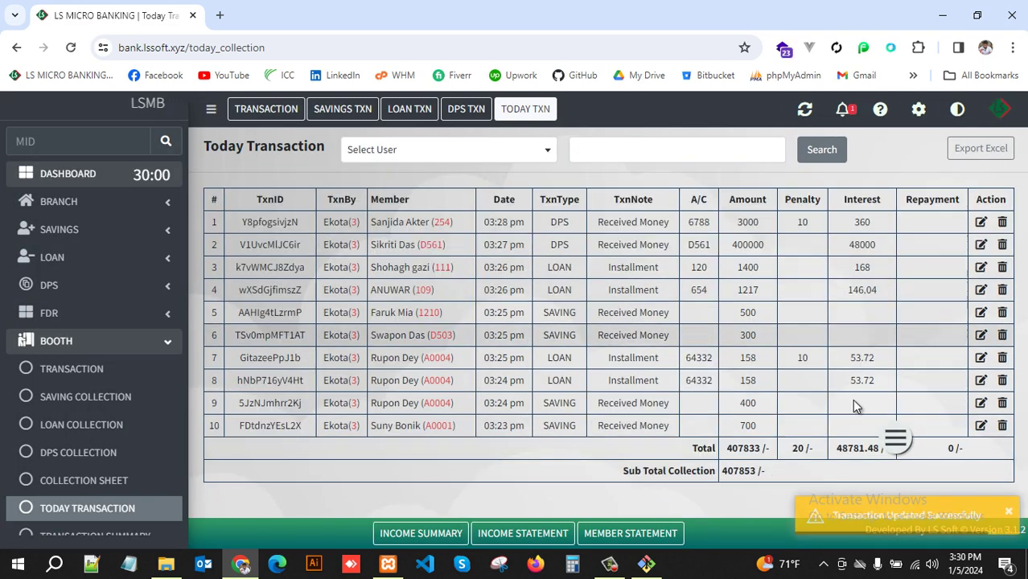
# Step: Check the recalculated interest and the amount of the edited DPS transaction
pyautogui.doubleClick(863, 221)
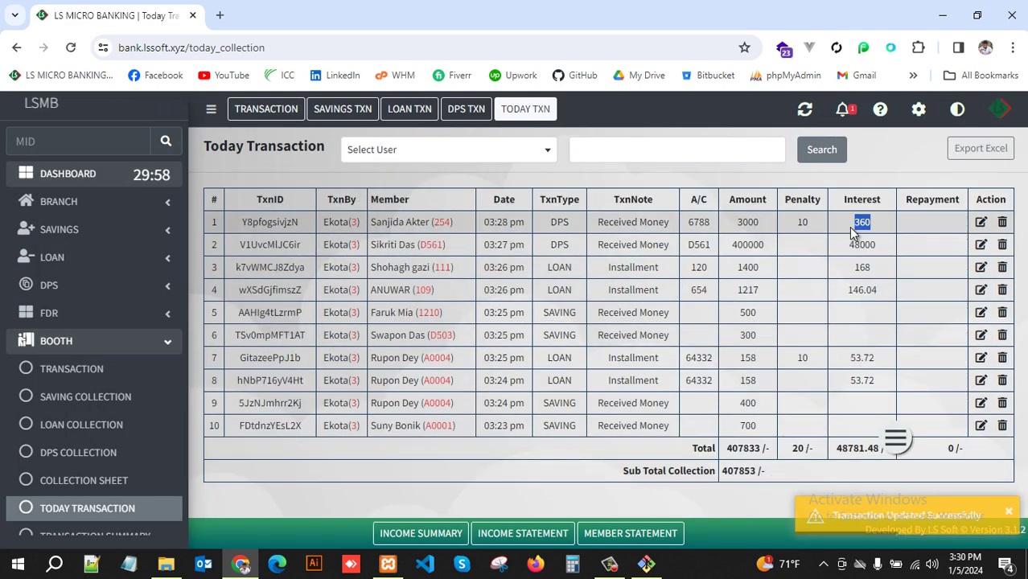
pyautogui.click(763, 228)
pyautogui.click(802, 250)
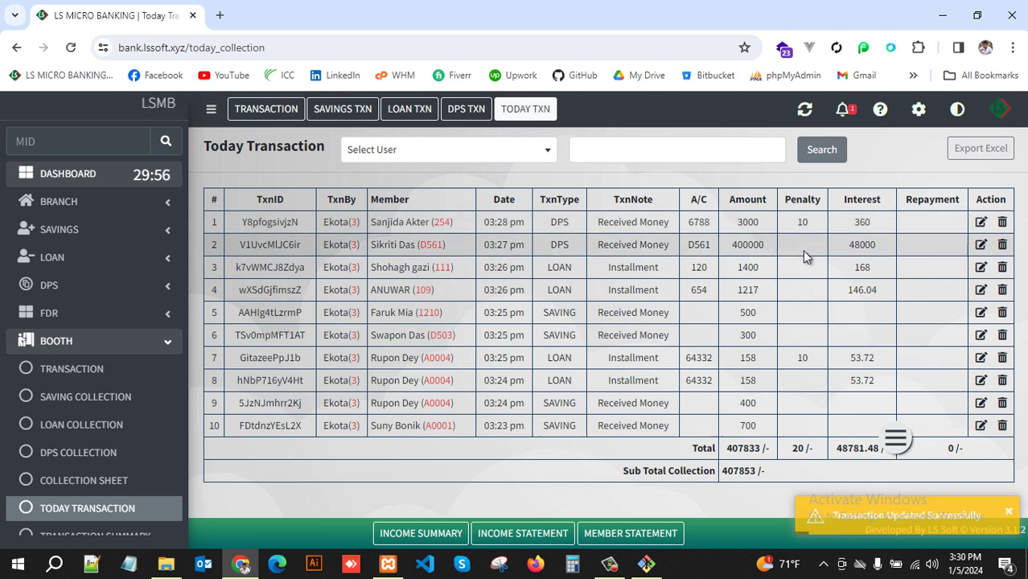
# Step: Search today's transactions for the second listed user, leaving the transaction type unset
pyautogui.click(480, 152)
pyautogui.scroll(-1, 402, 283)
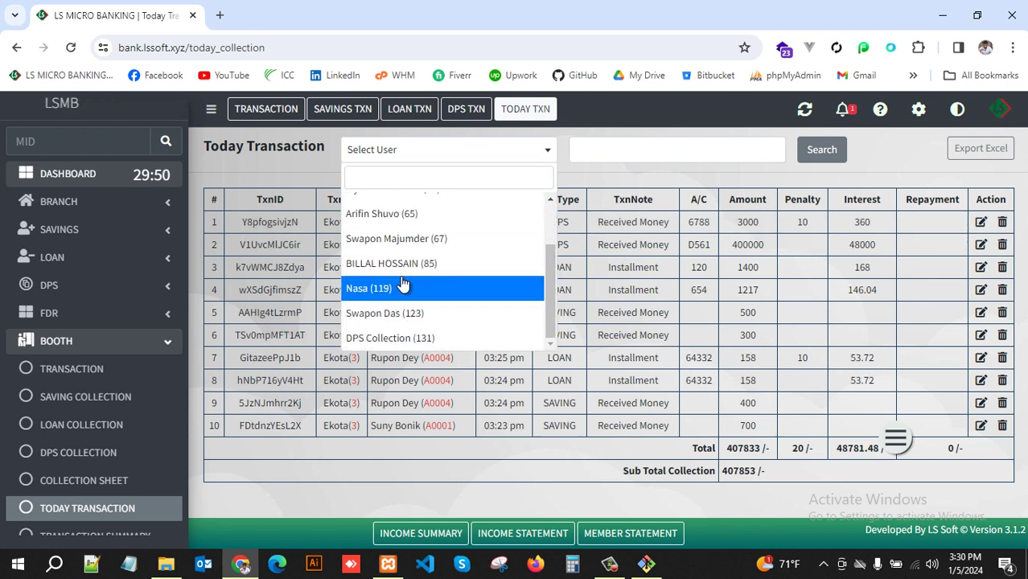
pyautogui.scroll(1, 426, 225)
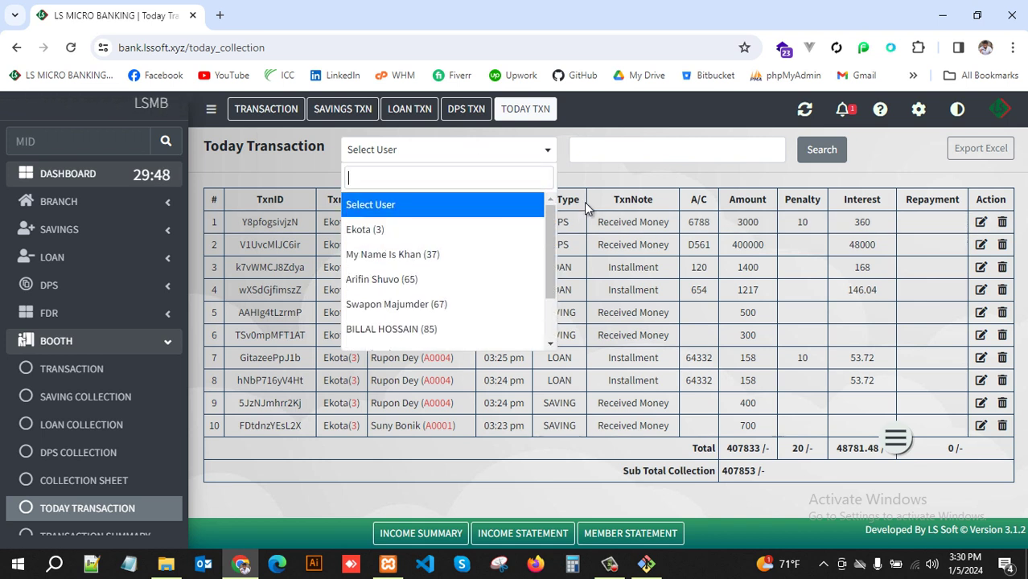
pyautogui.click(450, 255)
pyautogui.click(742, 152)
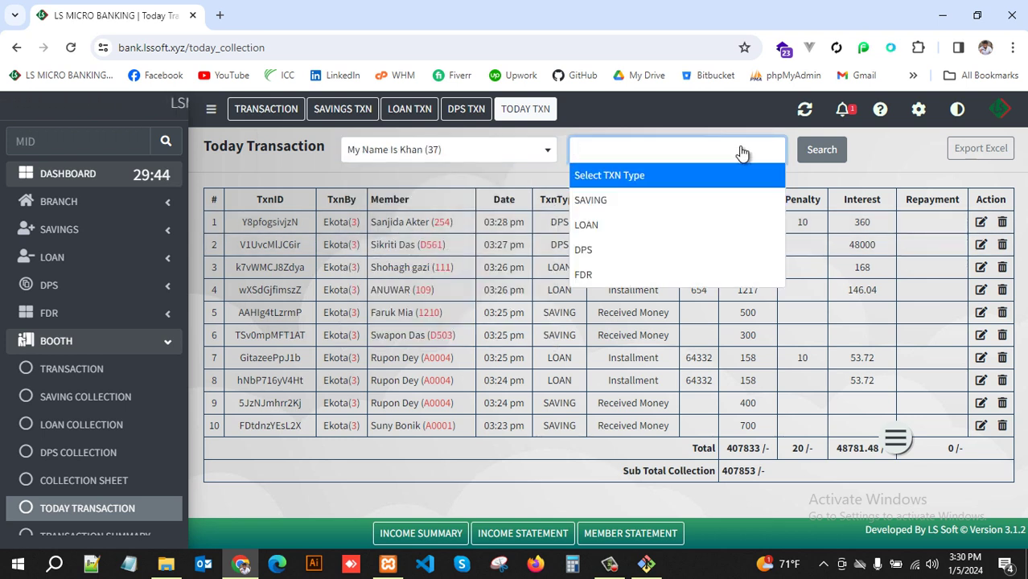
pyautogui.click(820, 151)
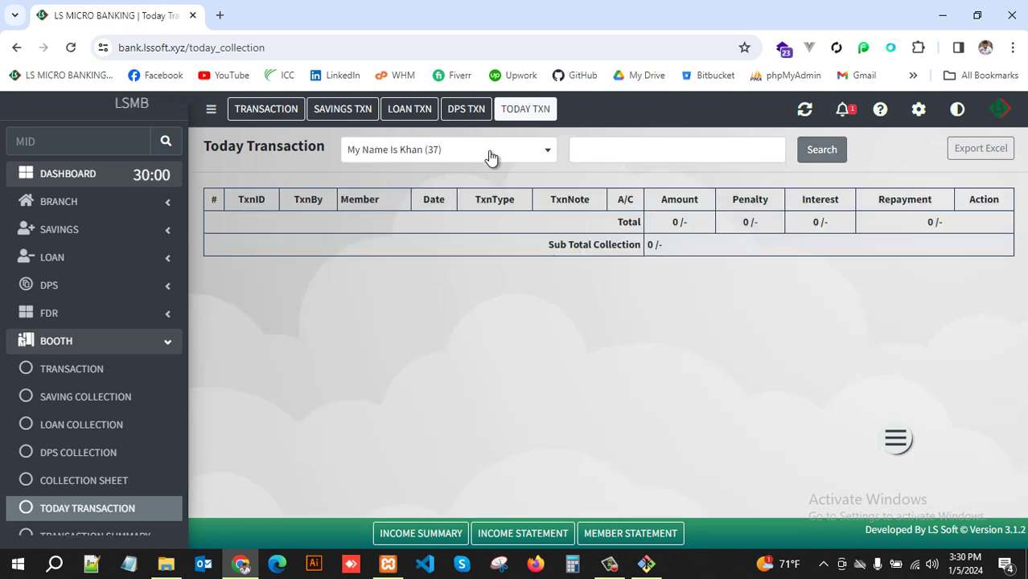
# Step: Search today's transactions for the first listed user, once for all types and once for SAVING only
pyautogui.click(484, 151)
pyautogui.click(411, 232)
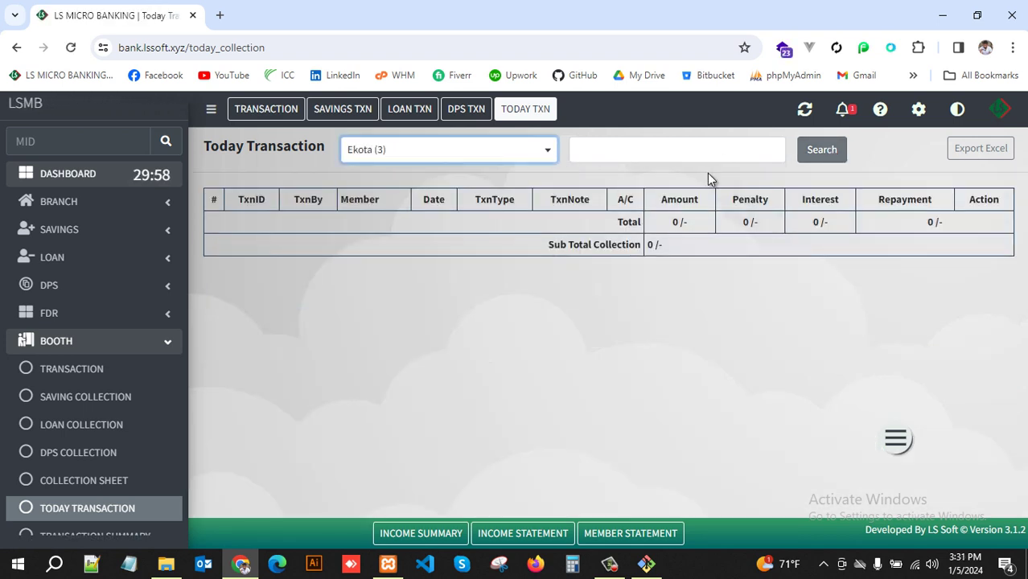
pyautogui.click(821, 152)
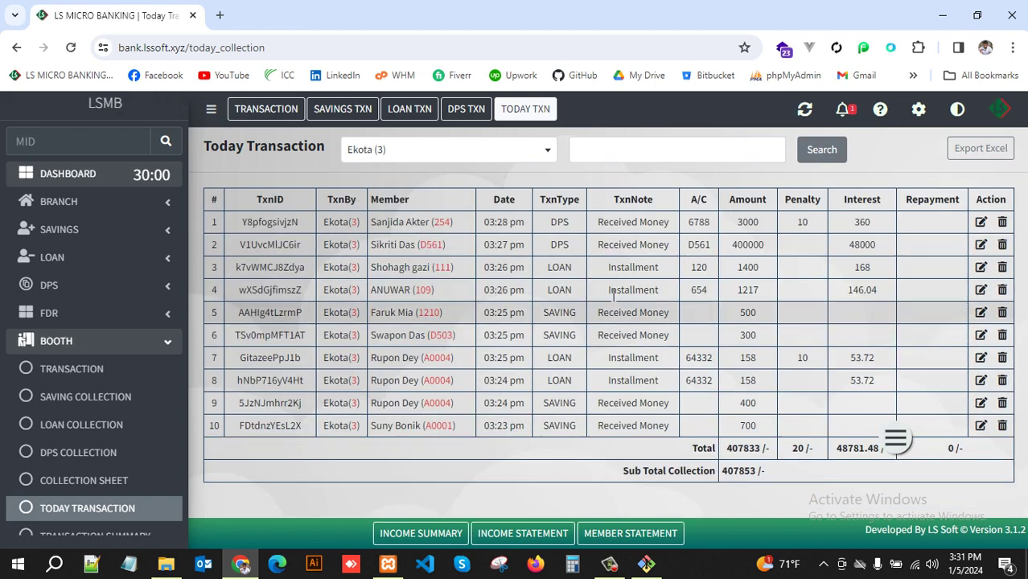
pyautogui.click(675, 151)
pyautogui.click(611, 201)
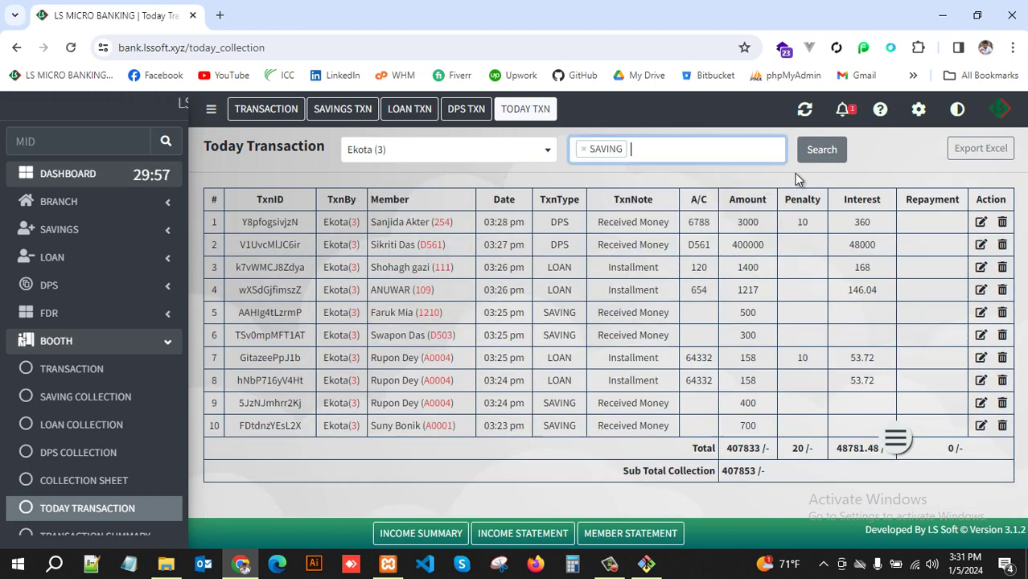
pyautogui.click(818, 151)
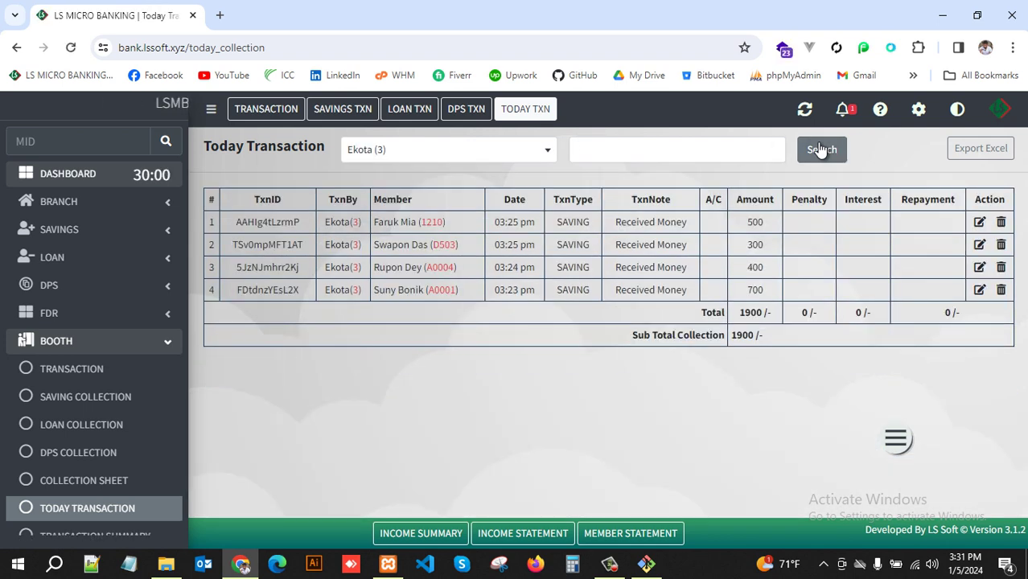
# Step: Filter the same user's transactions of today by LOAN, and again by DPS
pyautogui.click(659, 149)
pyautogui.click(599, 226)
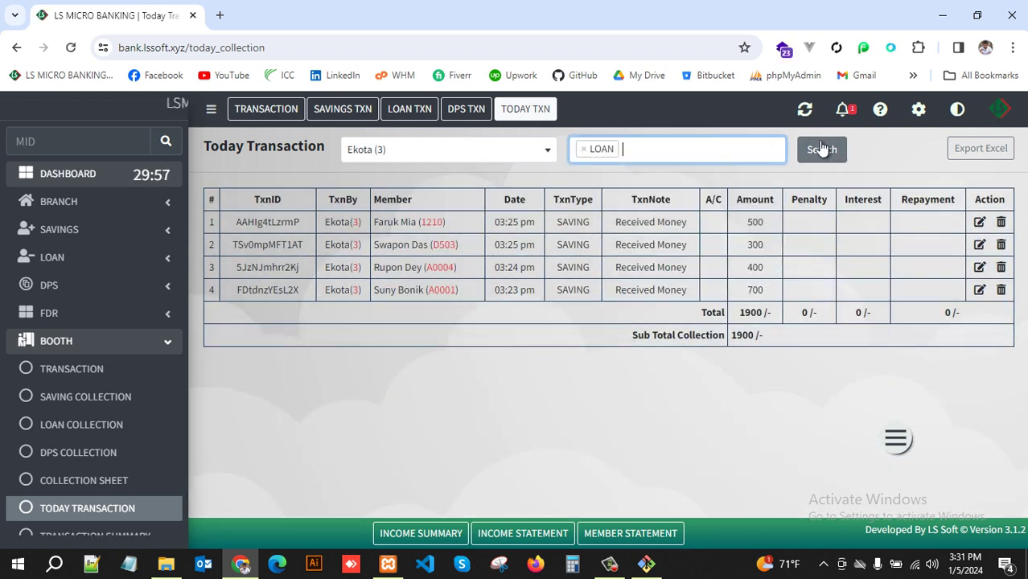
pyautogui.click(824, 149)
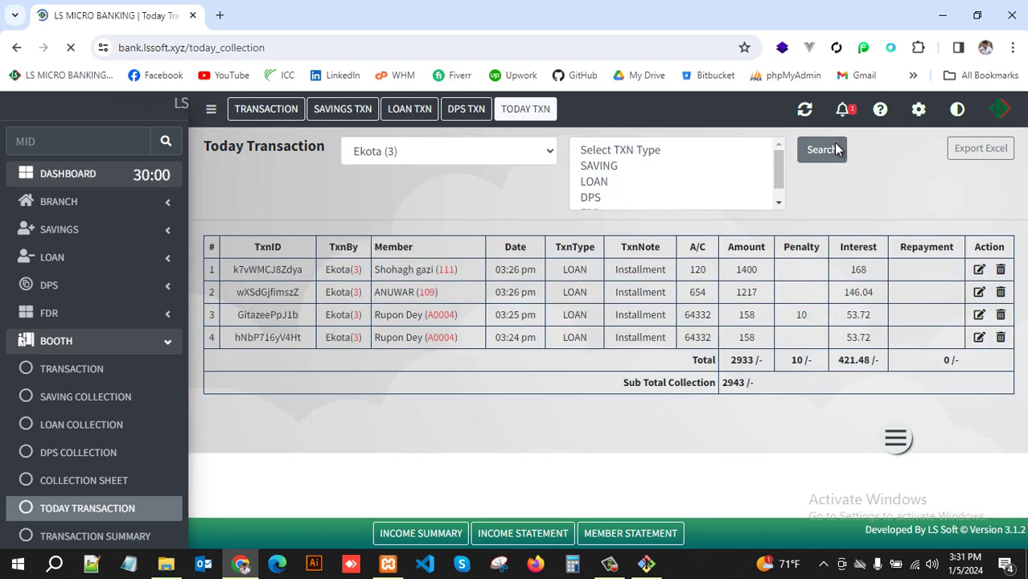
pyautogui.click(745, 148)
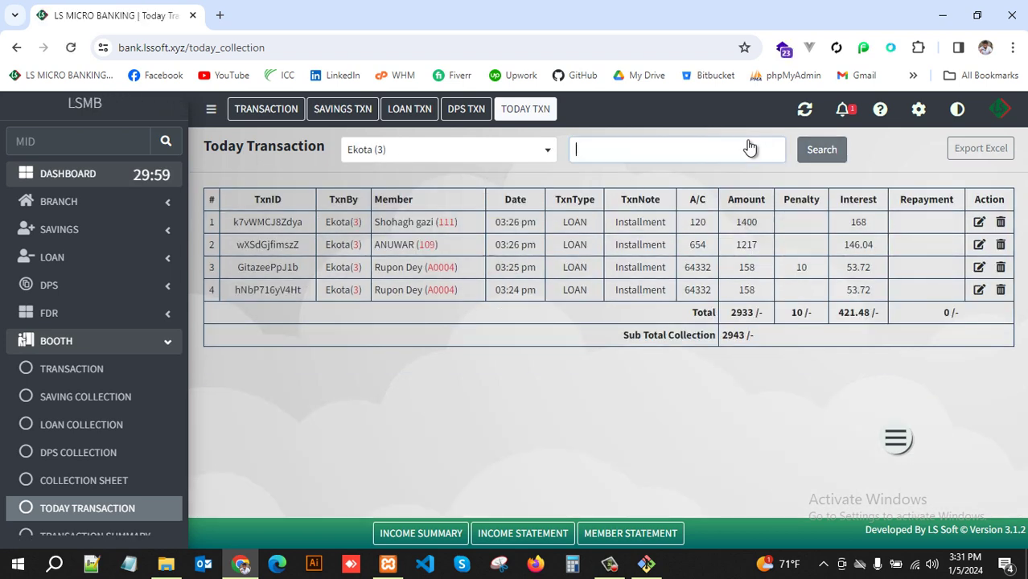
pyautogui.click(589, 248)
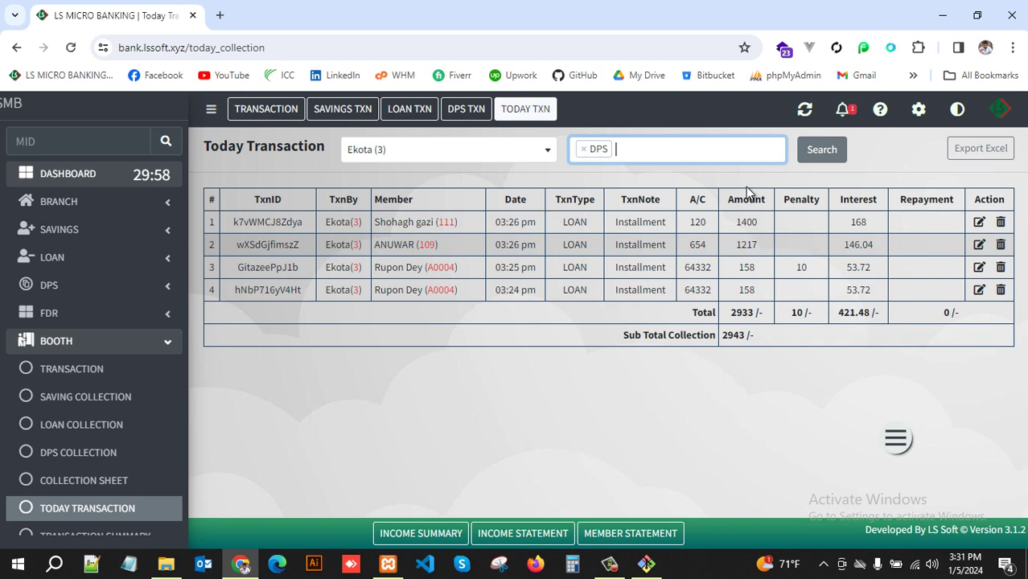
pyautogui.click(821, 152)
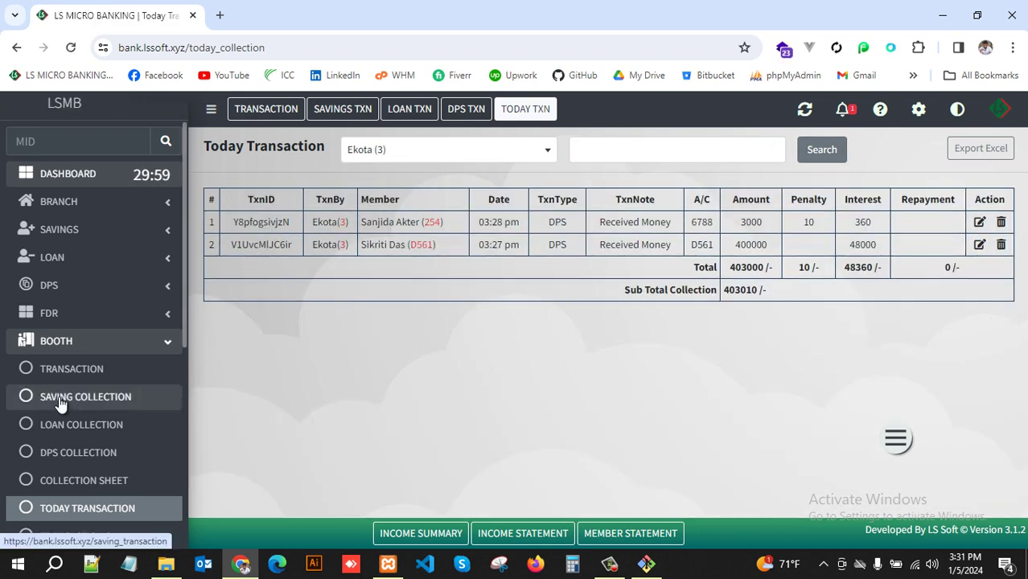
# Step: Review the time and transaction ID details of the listed DPS transactions
pyautogui.scroll(-3, 62, 402)
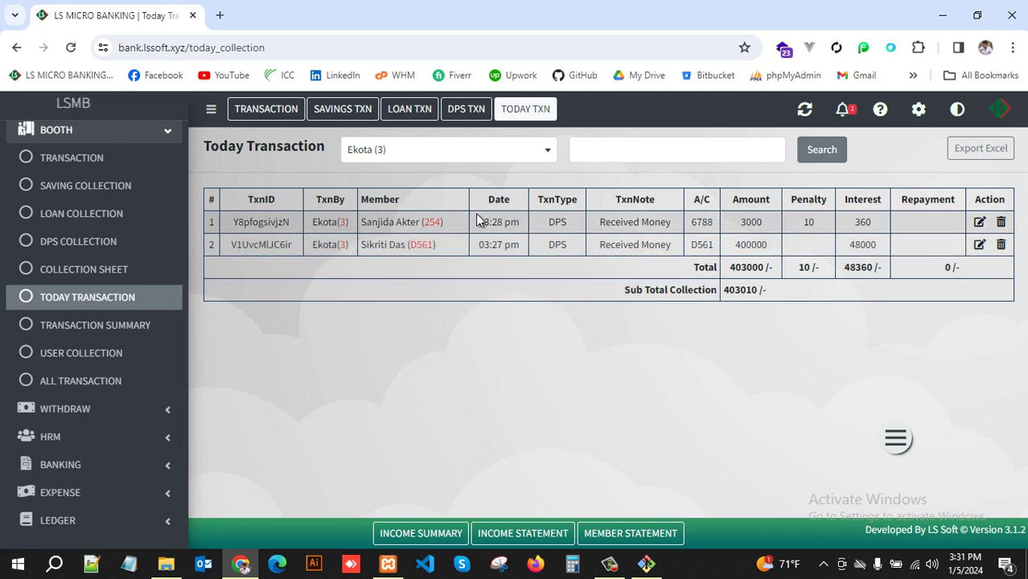
pyautogui.moveTo(476, 219); pyautogui.dragTo(499, 215)
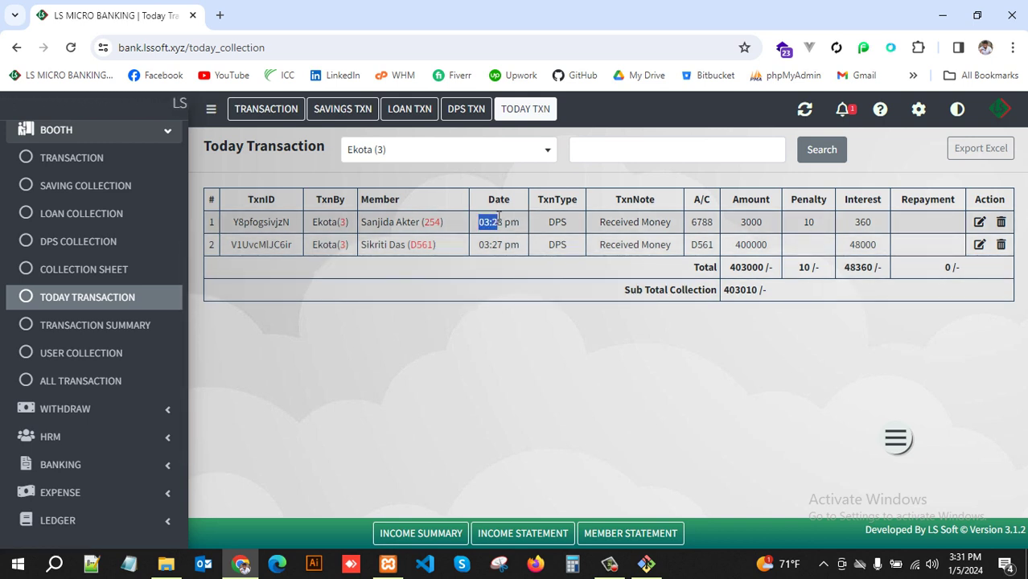
pyautogui.doubleClick(278, 244)
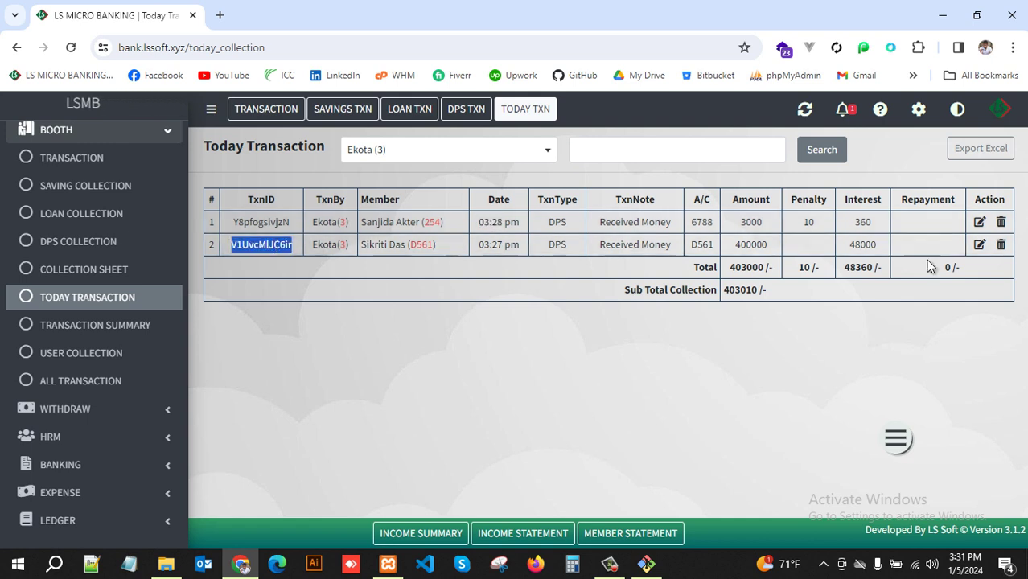
pyautogui.click(757, 417)
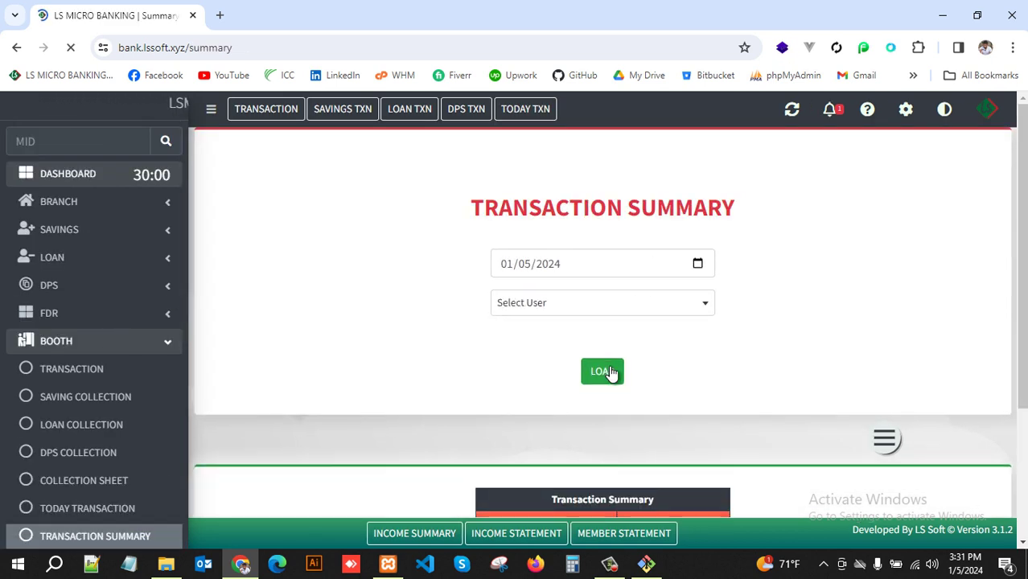
# Step: Load the 01/05/2024 transaction summary without choosing a user and review its category amounts and total
pyautogui.scroll(-2, 687, 364)
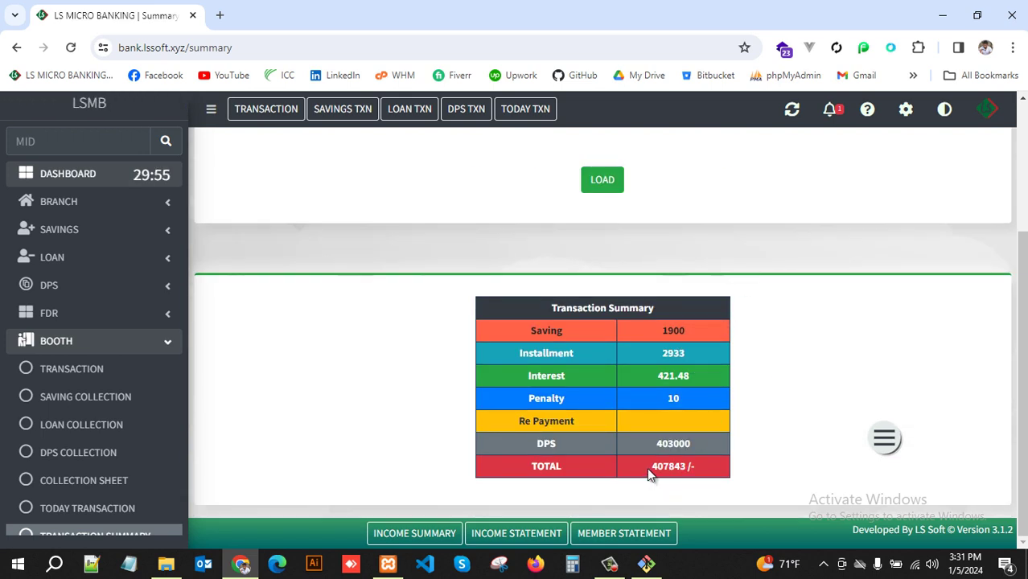
pyautogui.moveTo(649, 474); pyautogui.dragTo(738, 457)
pyautogui.click(738, 457)
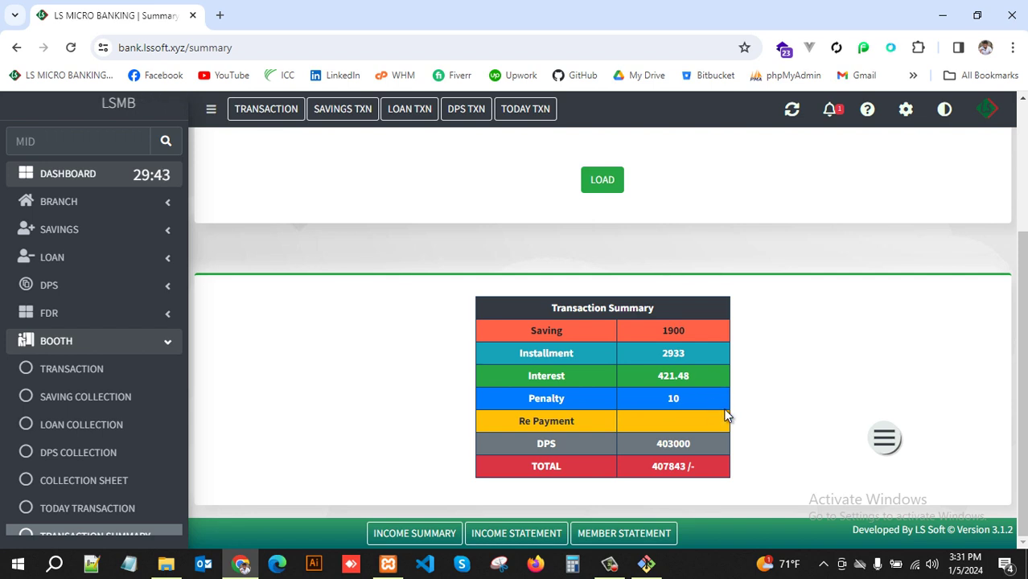
# Step: Clear the transaction summary's date and look through its user options without choosing one
pyautogui.scroll(3, 637, 282)
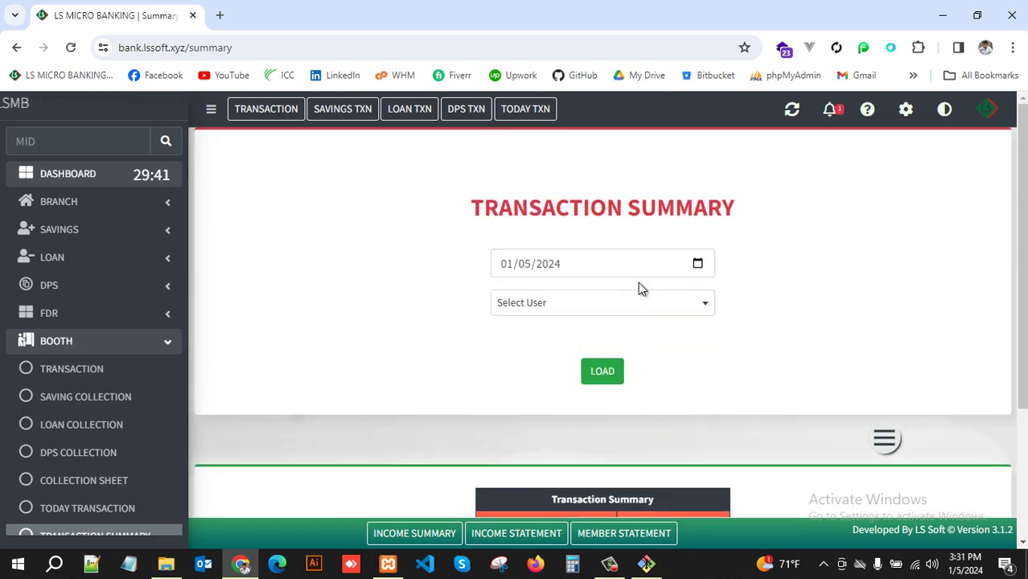
pyautogui.click(695, 267)
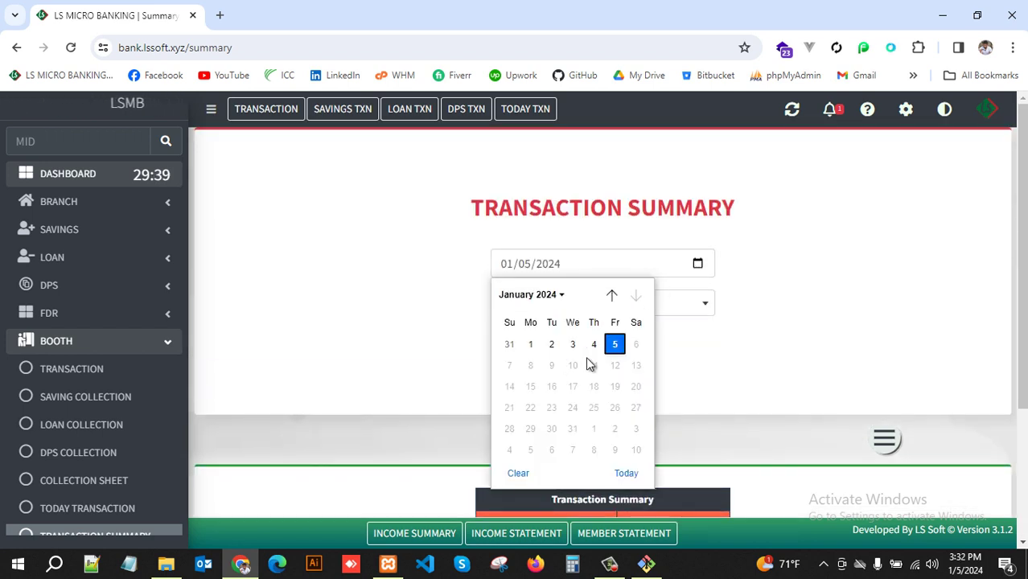
pyautogui.click(518, 473)
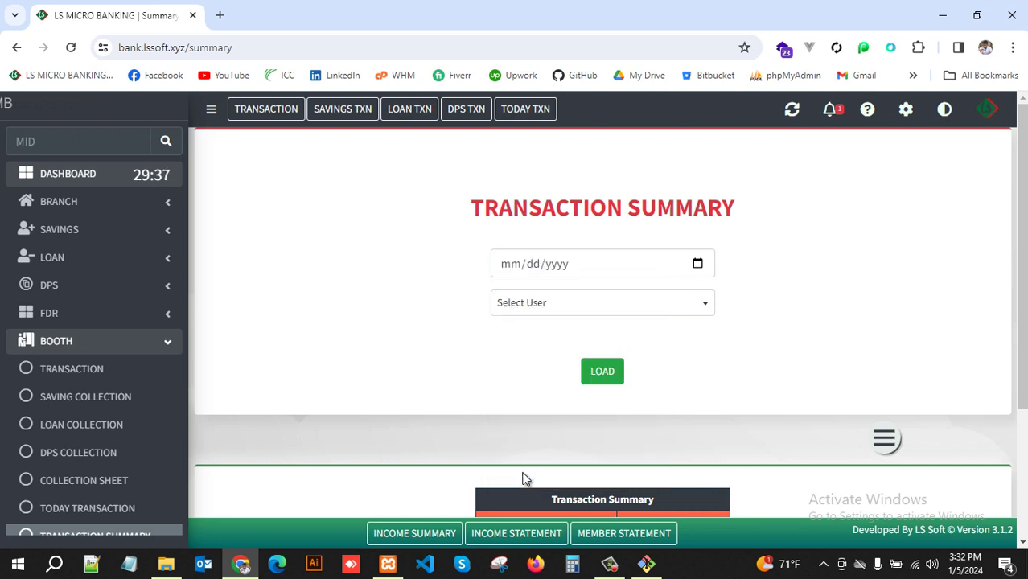
pyautogui.click(696, 313)
pyautogui.scroll(-2, 628, 403)
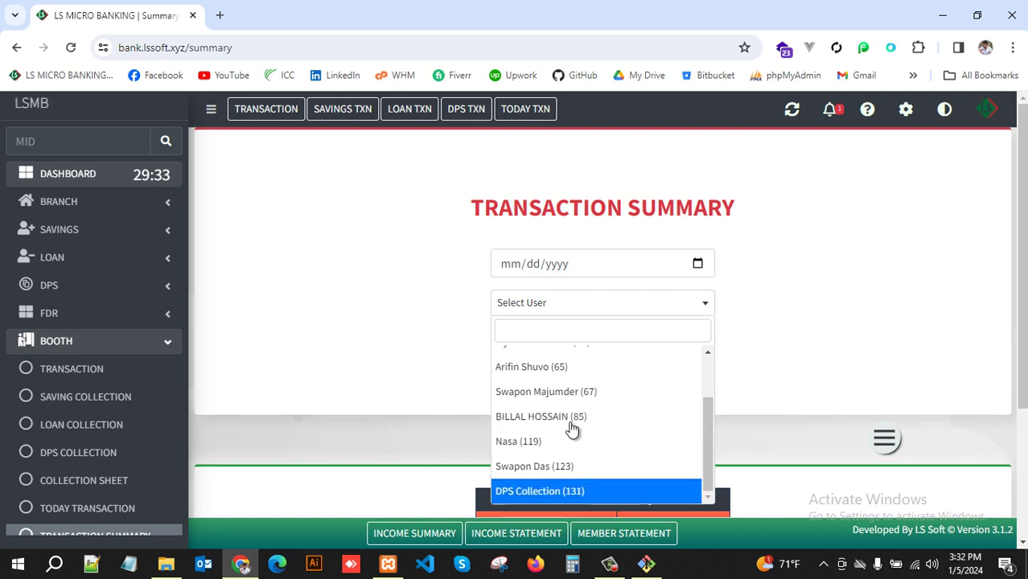
pyautogui.click(807, 324)
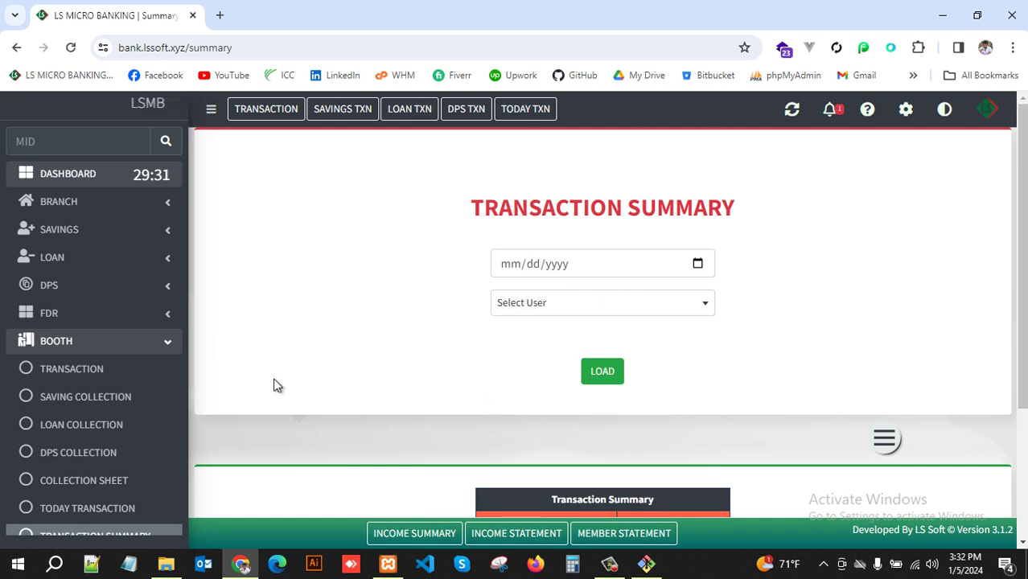
# Step: Open the user collection page and look over its filter fields and transaction sheet columns
pyautogui.scroll(-4, 68, 385)
pyautogui.scroll(1, 68, 385)
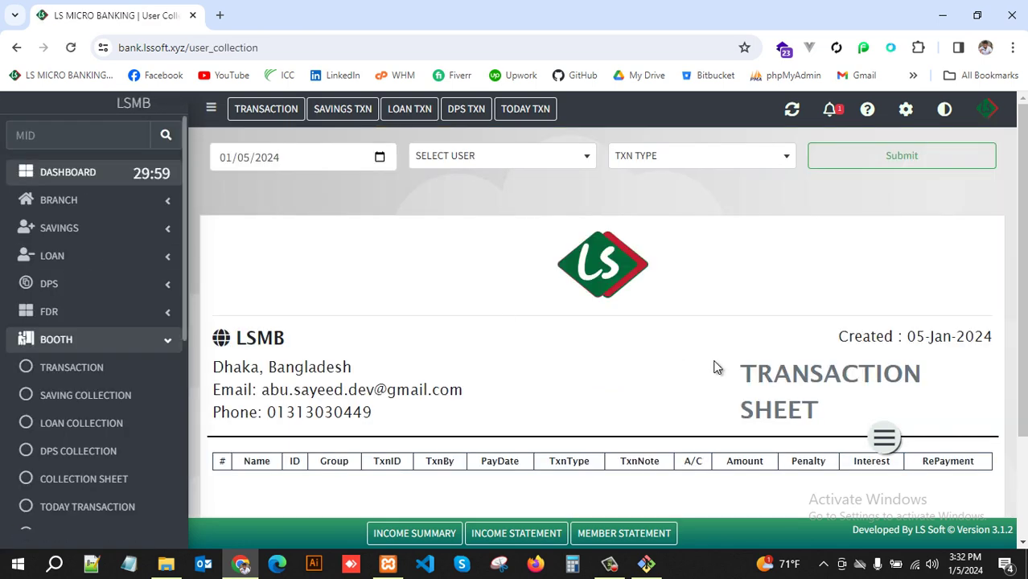
pyautogui.scroll(-1, 724, 370)
pyautogui.scroll(-1, 734, 372)
pyautogui.scroll(2, 637, 249)
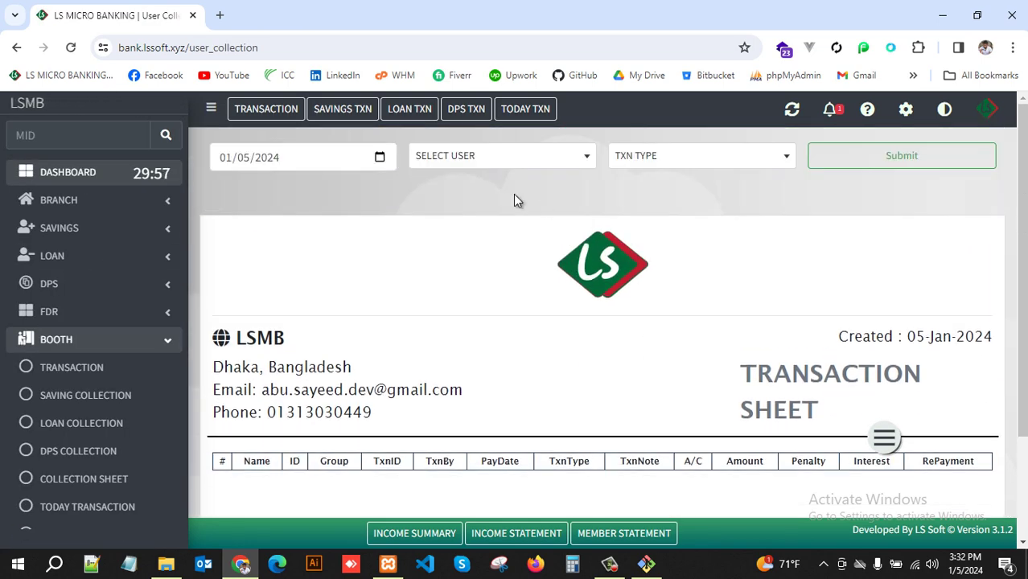
# Step: Load the 01/05/2024 user collection sheet without choosing a user or transaction type and review its transactions and totals
pyautogui.click(483, 156)
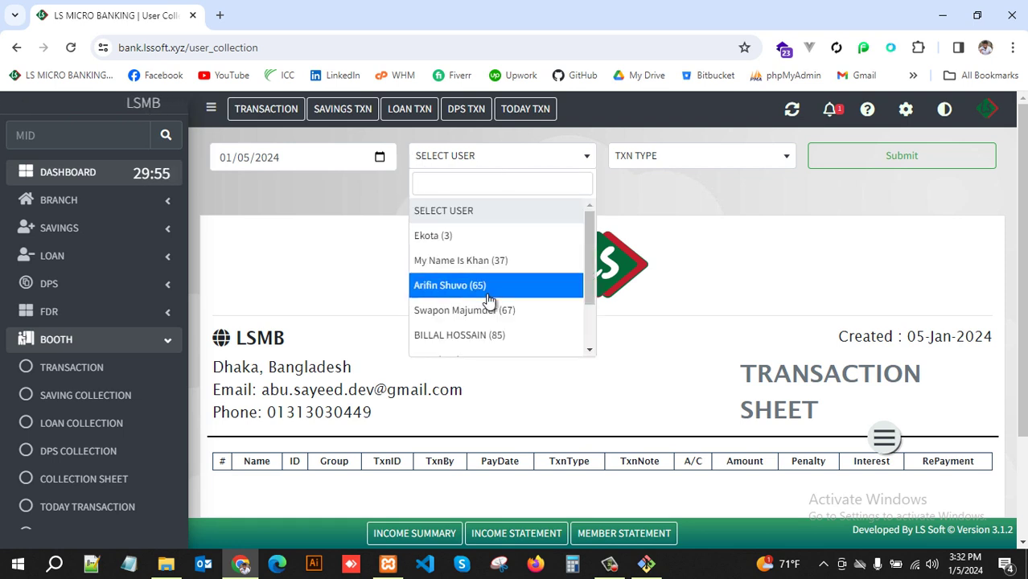
pyautogui.click(893, 158)
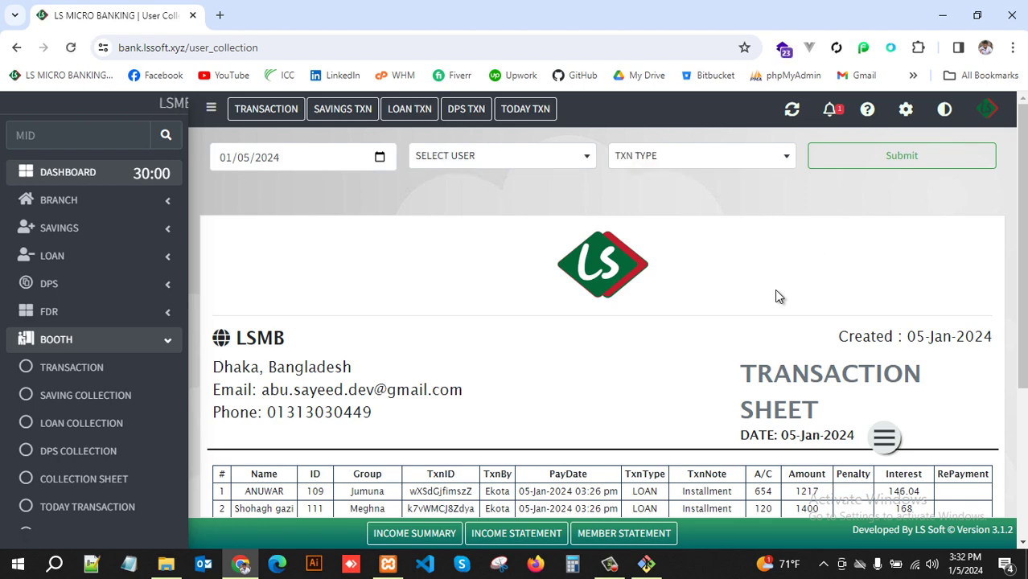
pyautogui.scroll(-3, 775, 294)
pyautogui.scroll(3, 697, 268)
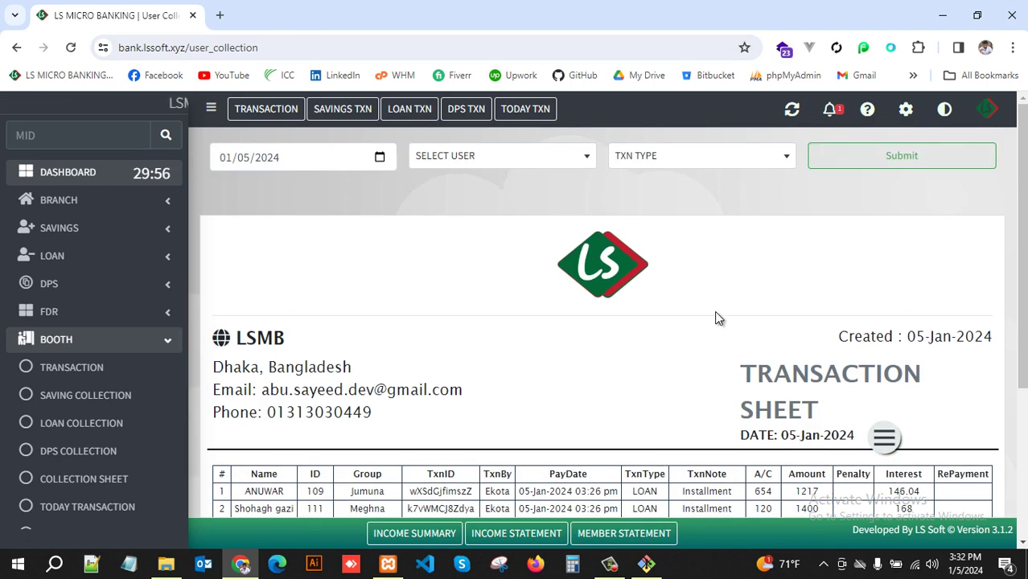
pyautogui.scroll(-3, 715, 313)
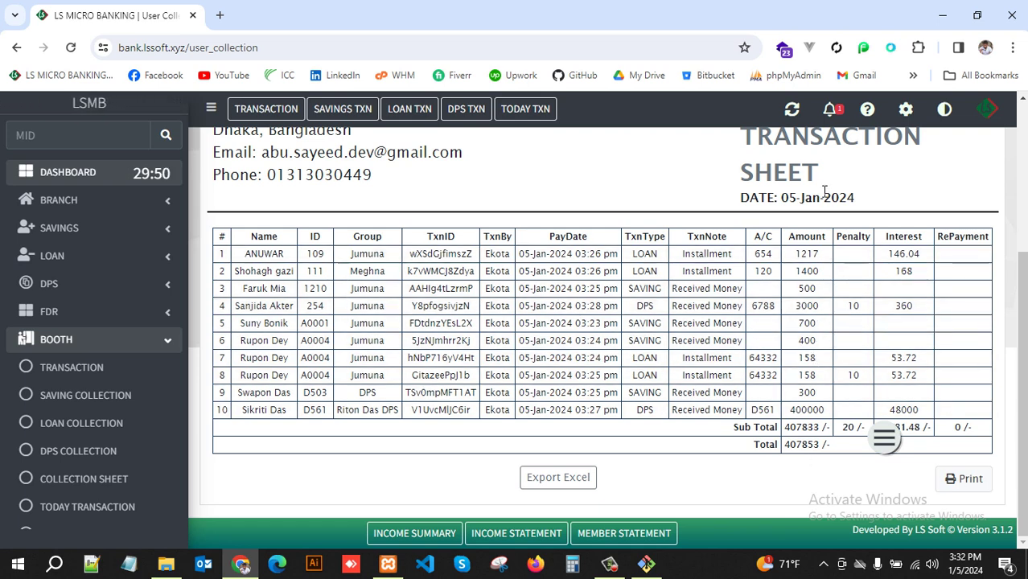
# Step: Preview the printout of the all-user transaction sheet and close it without saving
pyautogui.click(968, 483)
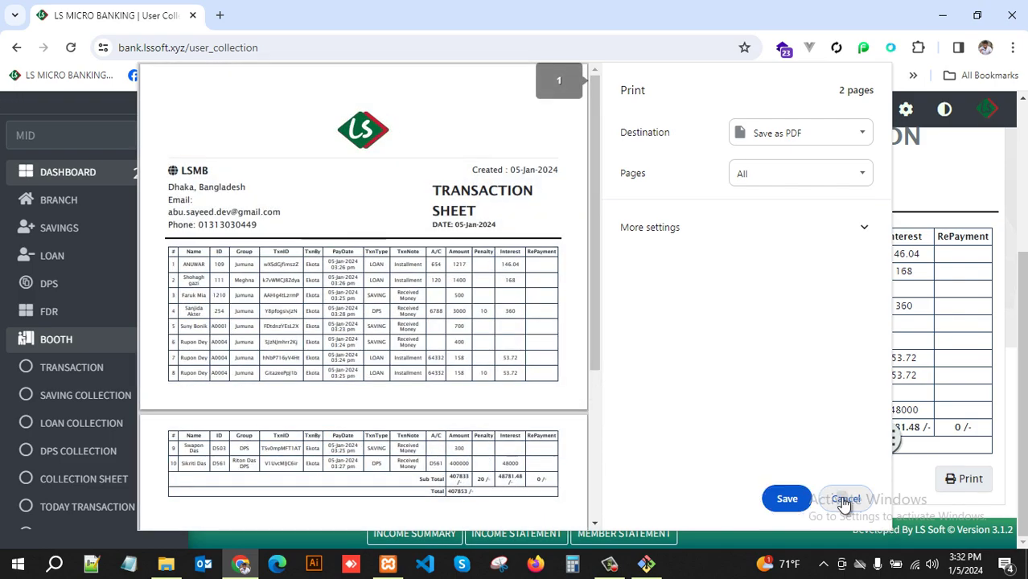
pyautogui.click(844, 499)
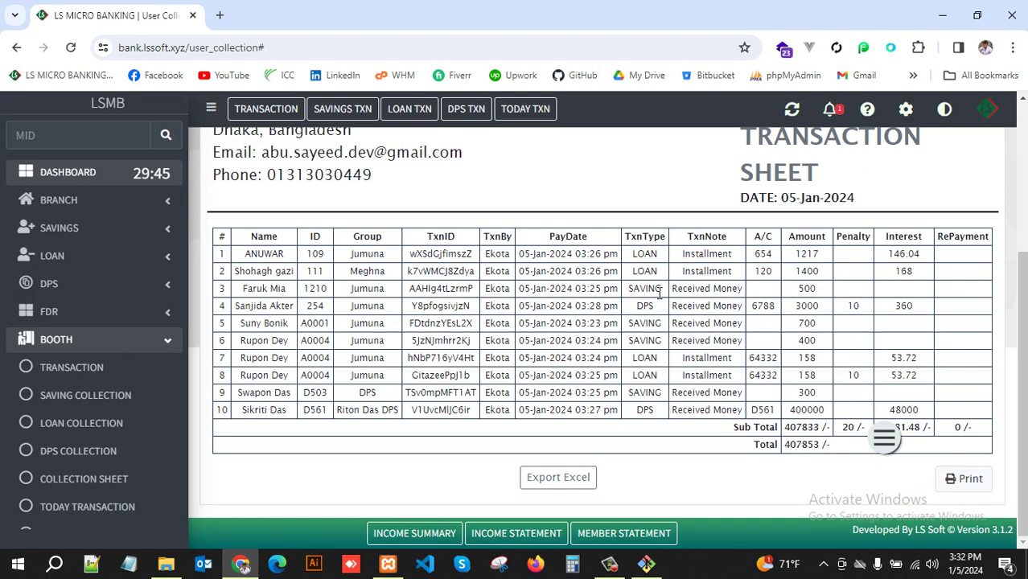
# Step: Load the 01/05/2024 transaction sheet for the first user in the list, leaving the transaction type unselected
pyautogui.click(526, 157)
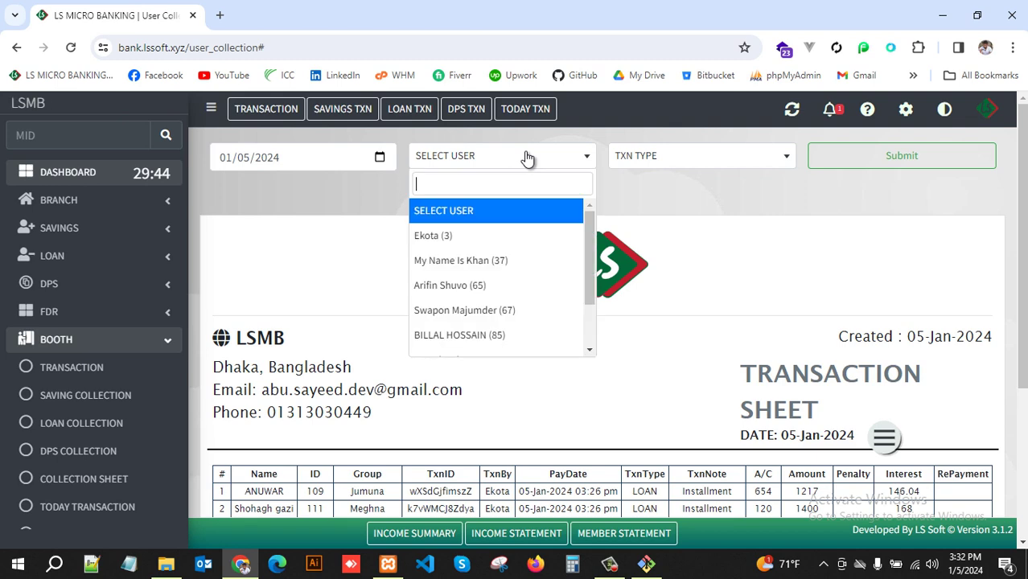
pyautogui.click(471, 235)
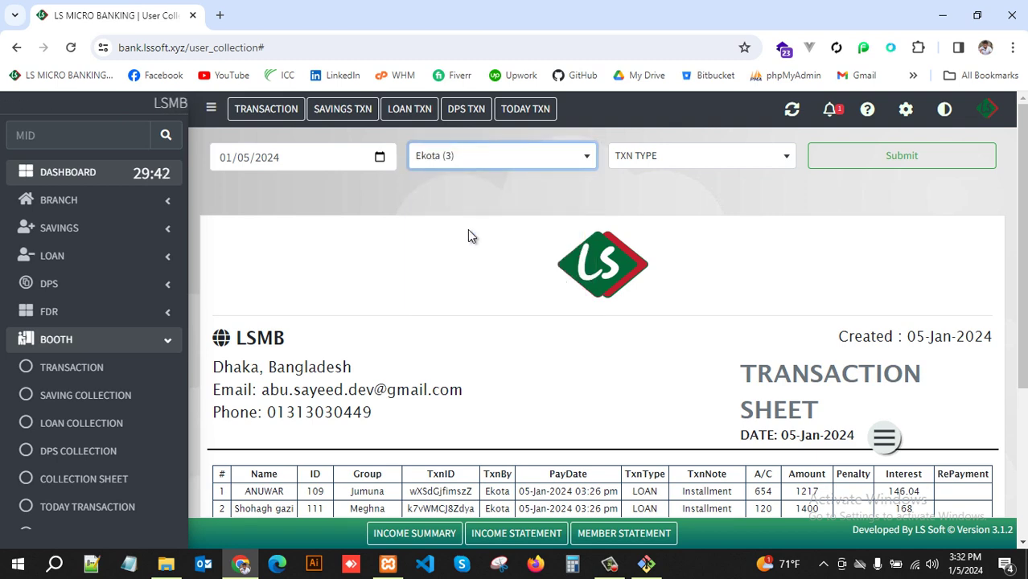
pyautogui.click(872, 157)
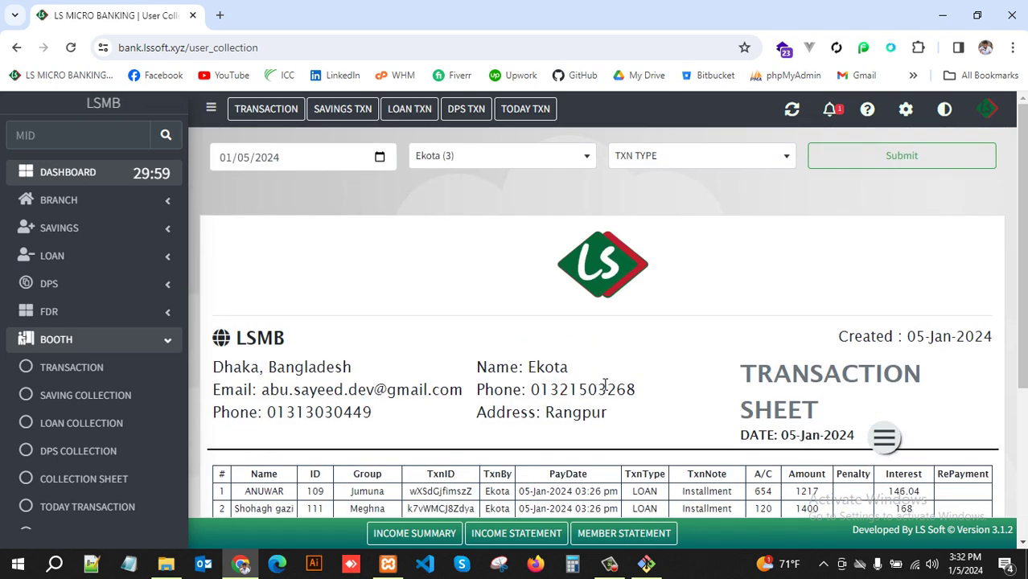
# Step: Load the 01/05/2024 transaction sheet for the second user in the list and review its user details and totals
pyautogui.click(519, 157)
pyautogui.click(466, 259)
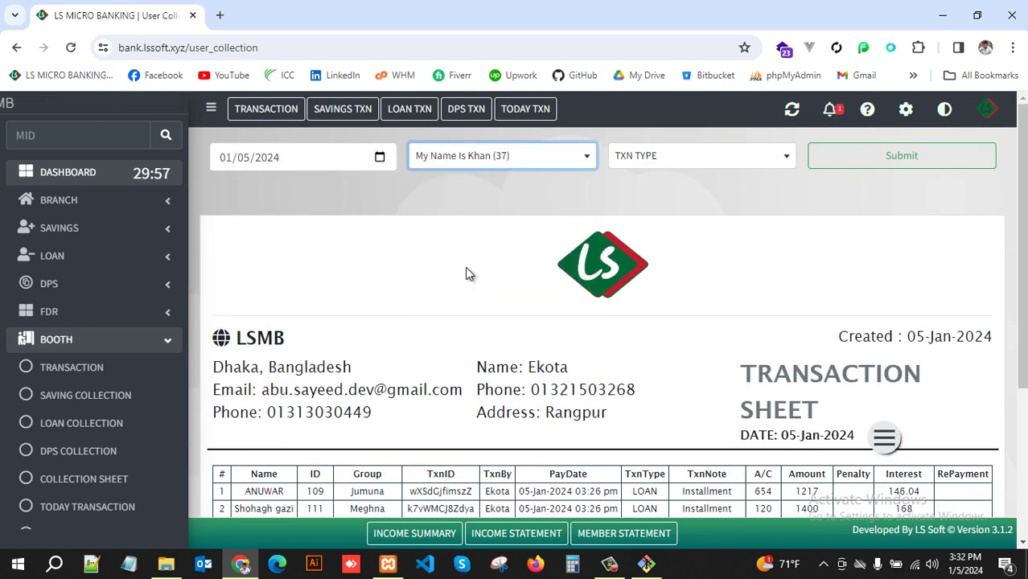
pyautogui.click(886, 164)
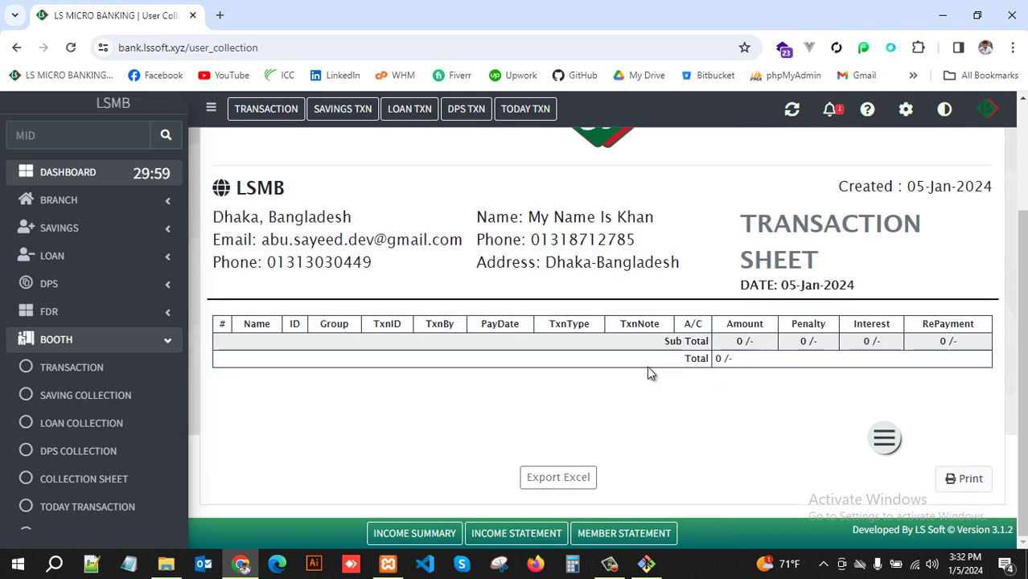
pyautogui.scroll(2, 627, 366)
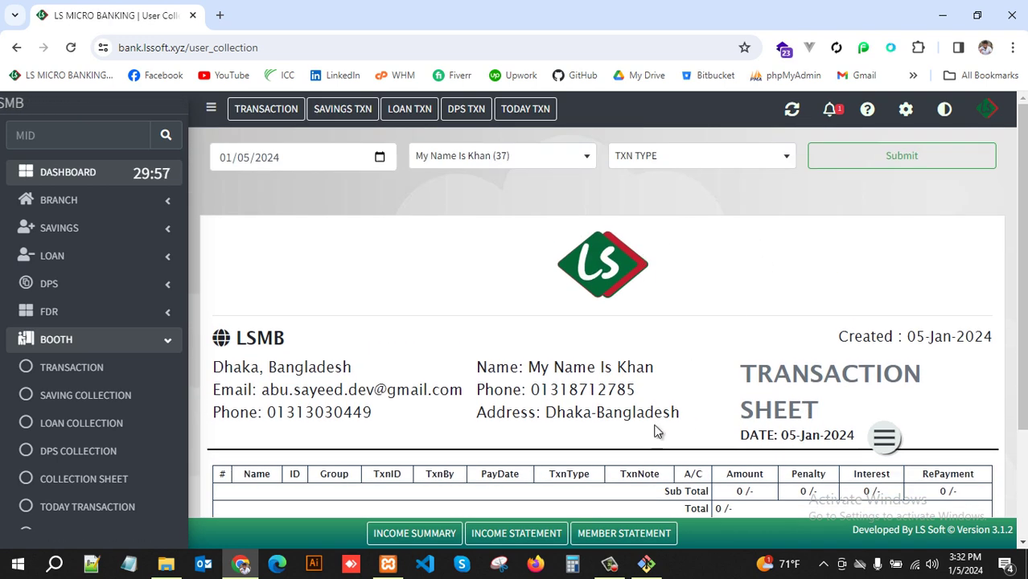
pyautogui.scroll(-2, 656, 431)
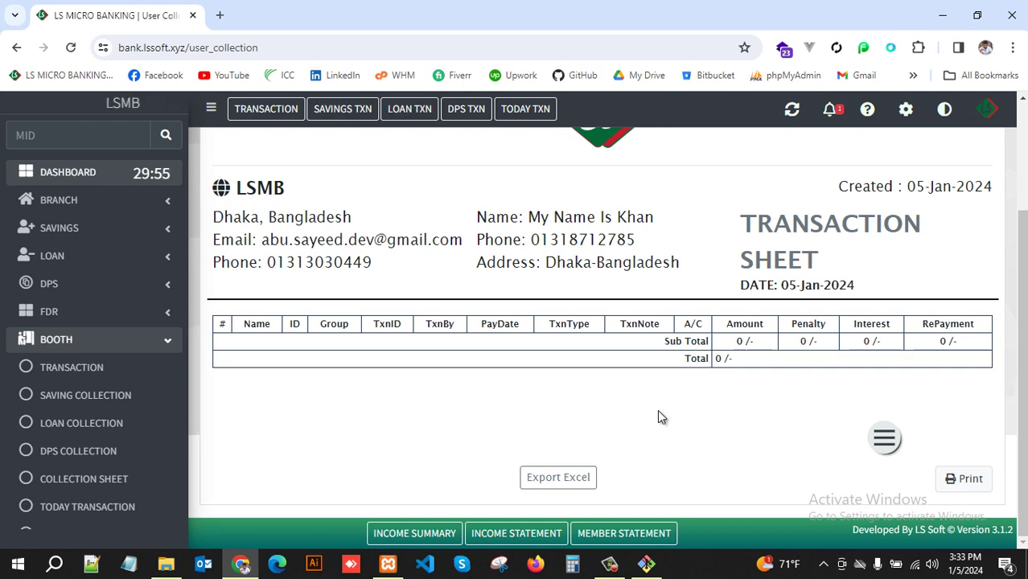
pyautogui.scroll(2, 657, 412)
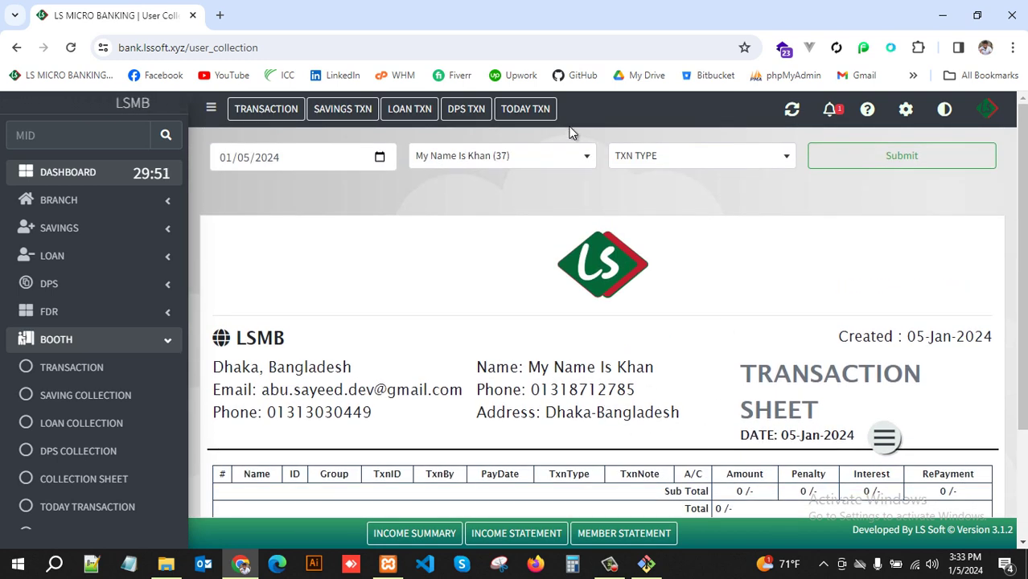
# Step: Load the 01/05/2024 transaction sheet for the first listed user with transaction type DPS and review its entries and totals
pyautogui.click(569, 157)
pyautogui.click(453, 234)
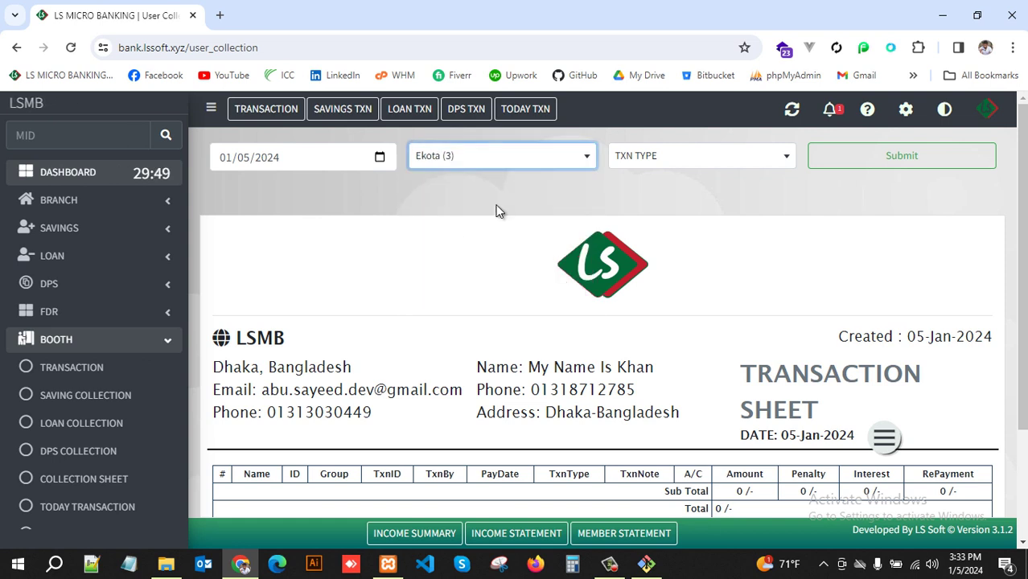
pyautogui.click(698, 158)
pyautogui.click(620, 285)
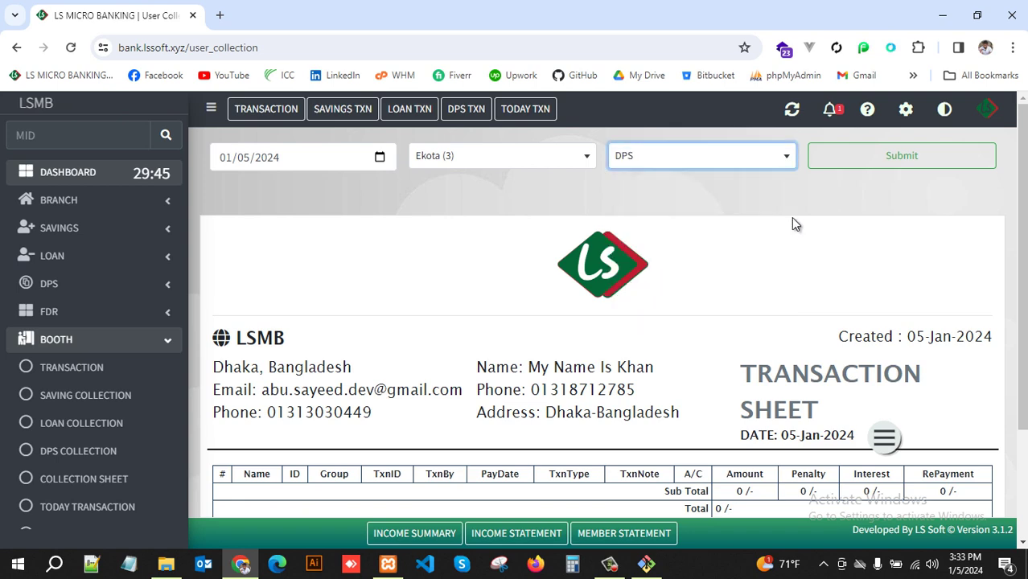
pyautogui.click(892, 160)
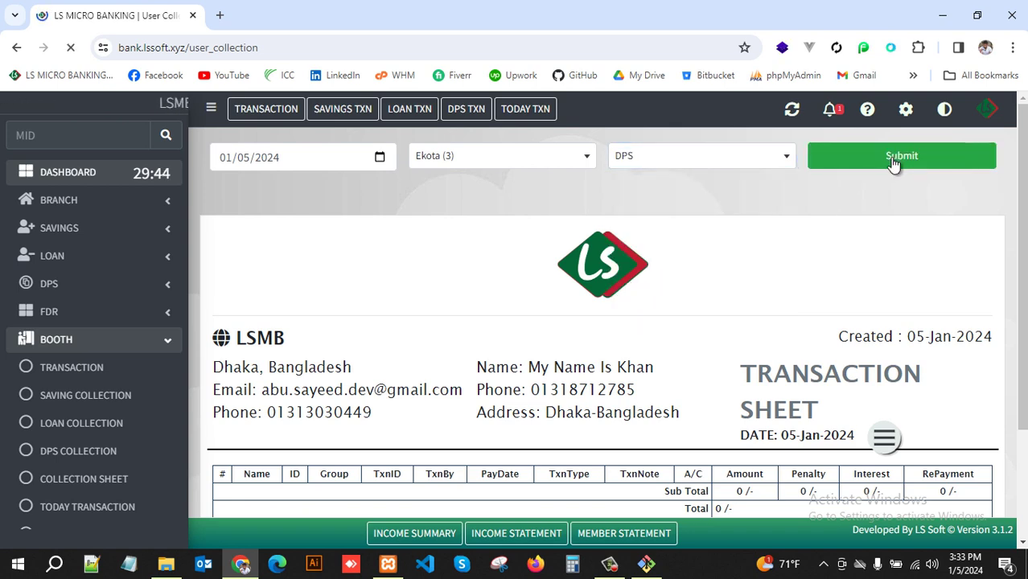
pyautogui.scroll(-2, 789, 275)
pyautogui.scroll(-1, 791, 278)
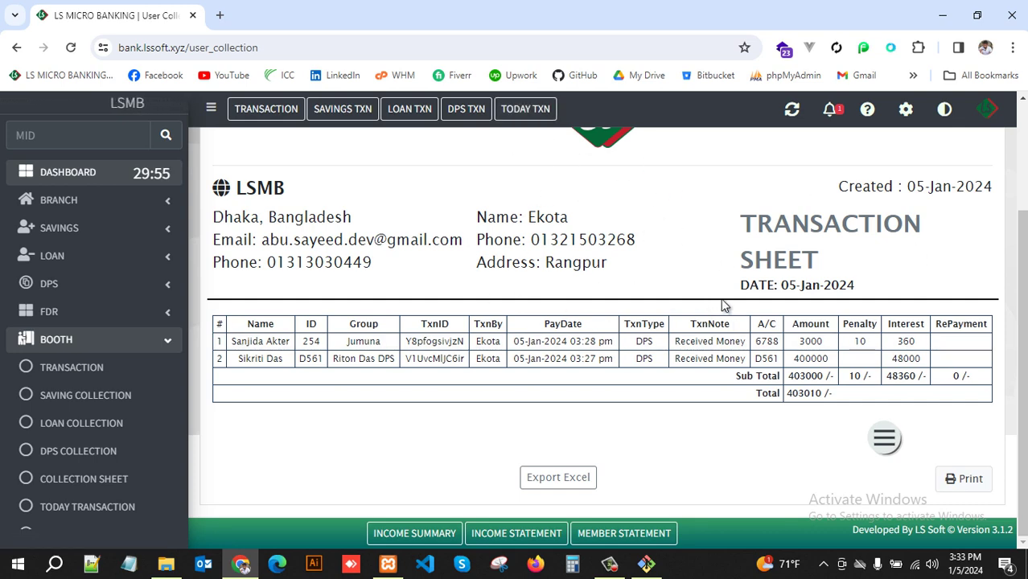
pyautogui.scroll(2, 752, 315)
pyautogui.scroll(-2, 752, 315)
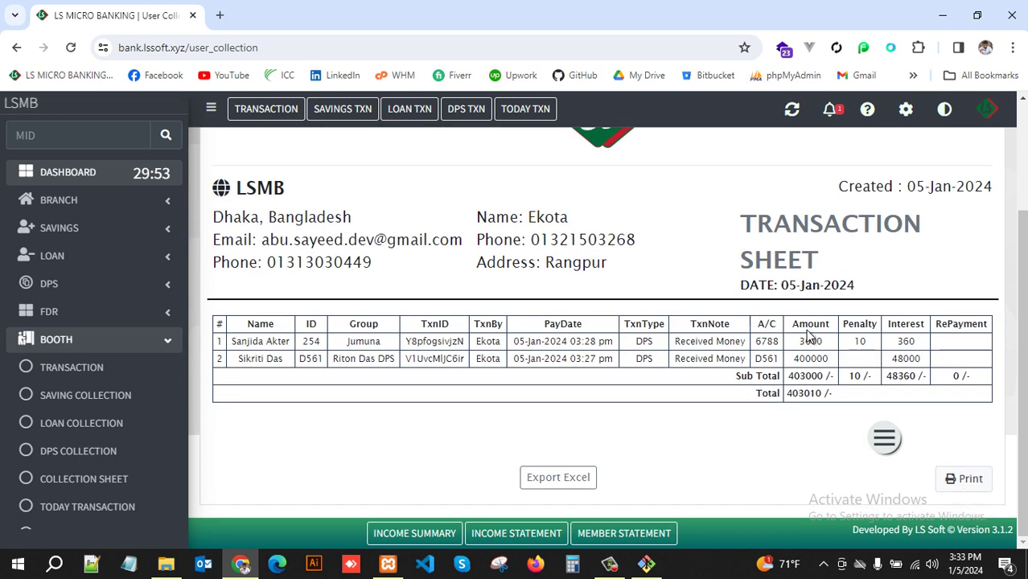
# Step: Preview the printout of the DPS transaction sheet, close it without saving, and look over the sheet again
pyautogui.click(966, 480)
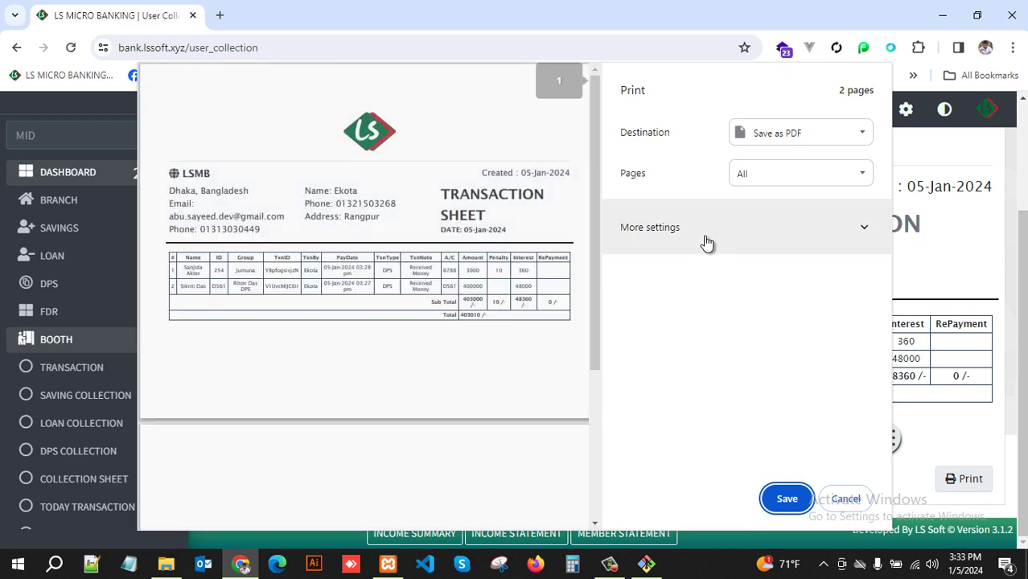
pyautogui.click(847, 498)
pyautogui.scroll(-2, 519, 297)
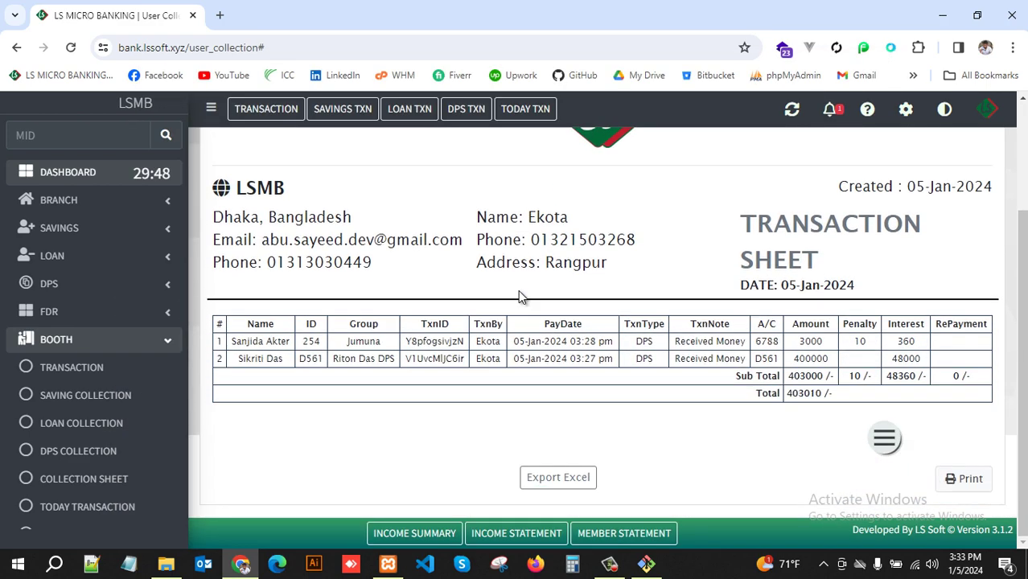
pyautogui.scroll(2, 488, 302)
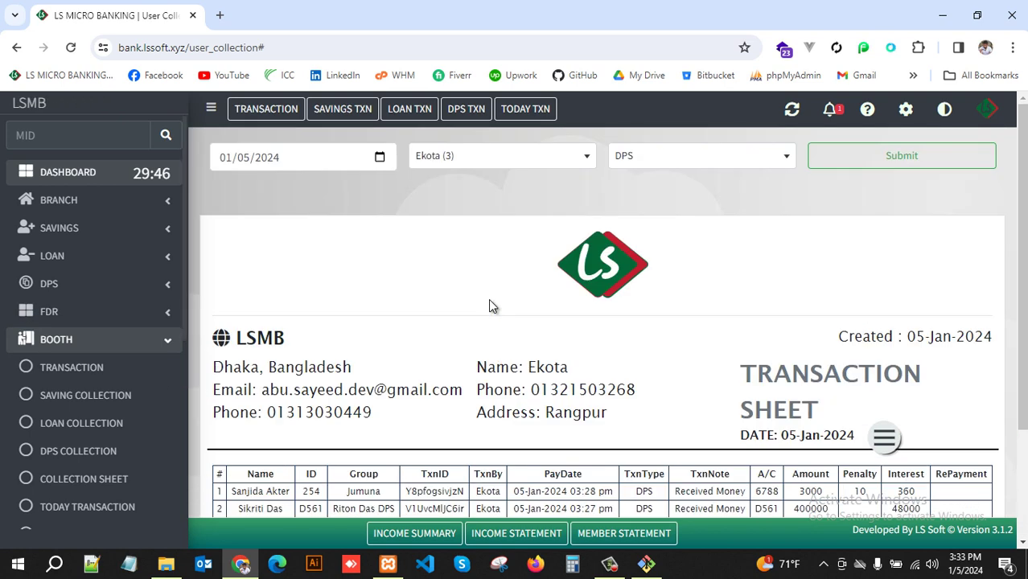
# Step: Open the all transaction page in the Booth section and look through its transaction list and subtotal row
pyautogui.scroll(-4, 93, 362)
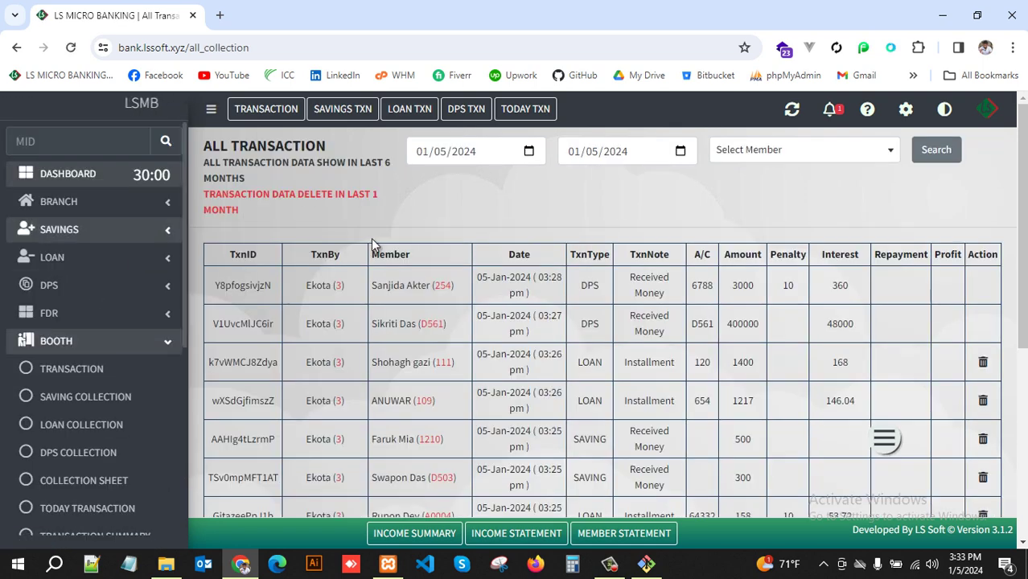
pyautogui.scroll(-5, 513, 298)
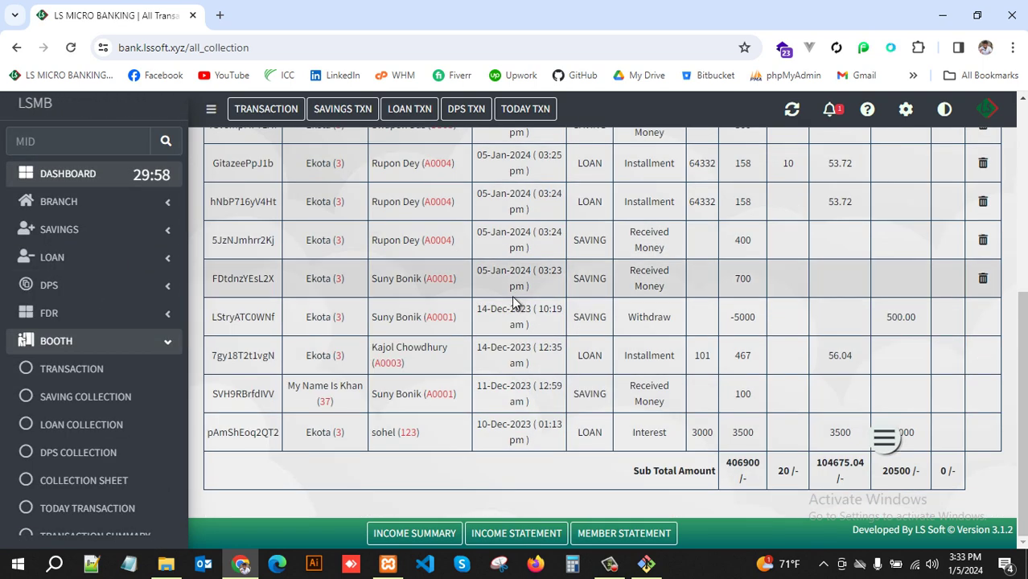
pyautogui.scroll(5, 586, 289)
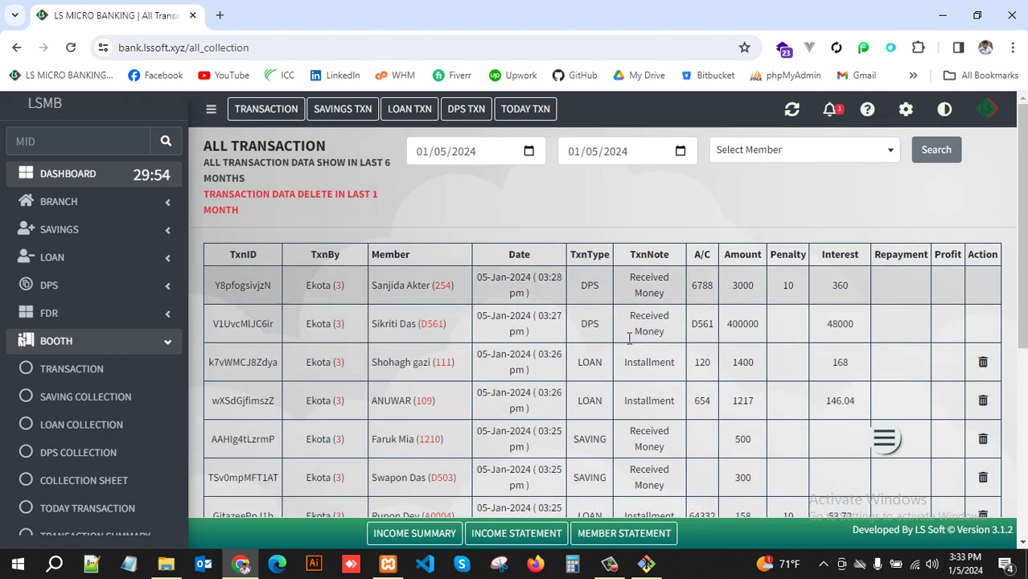
pyautogui.scroll(-5, 754, 395)
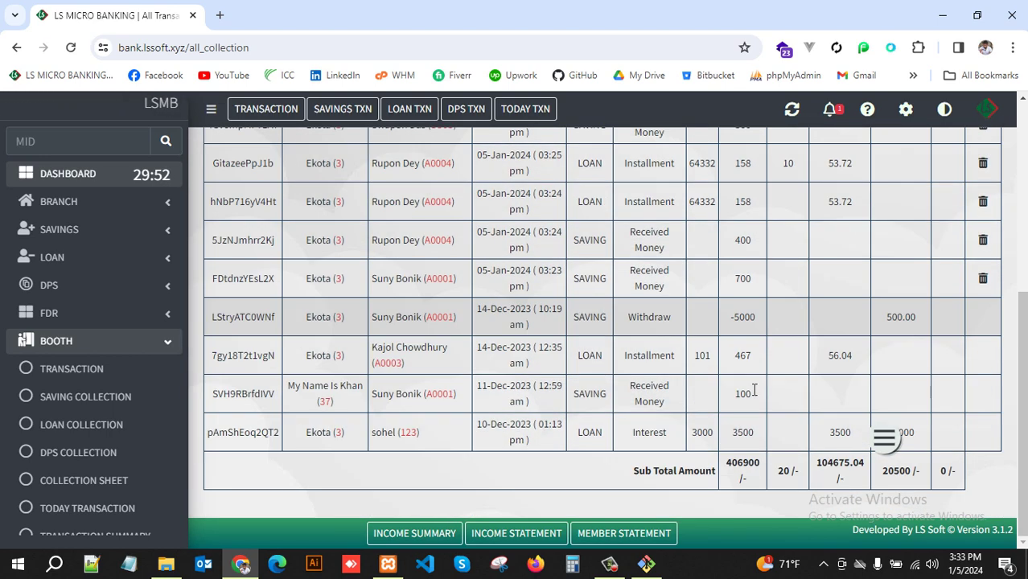
pyautogui.scroll(5, 483, 289)
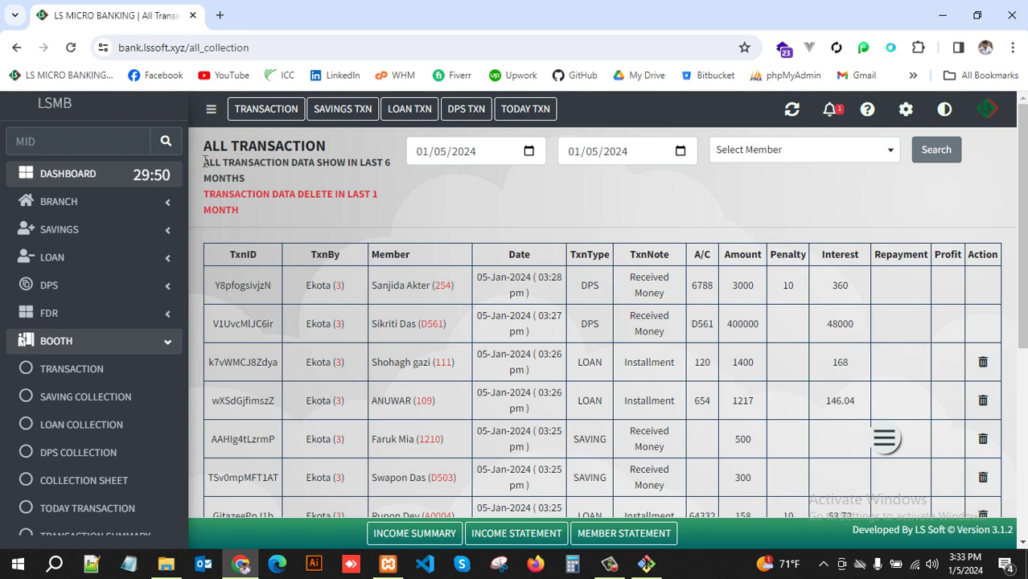
# Step: Examine the note on the transaction display period and look at the start and end date calendars without changing the dates
pyautogui.moveTo(203, 165); pyautogui.dragTo(386, 165)
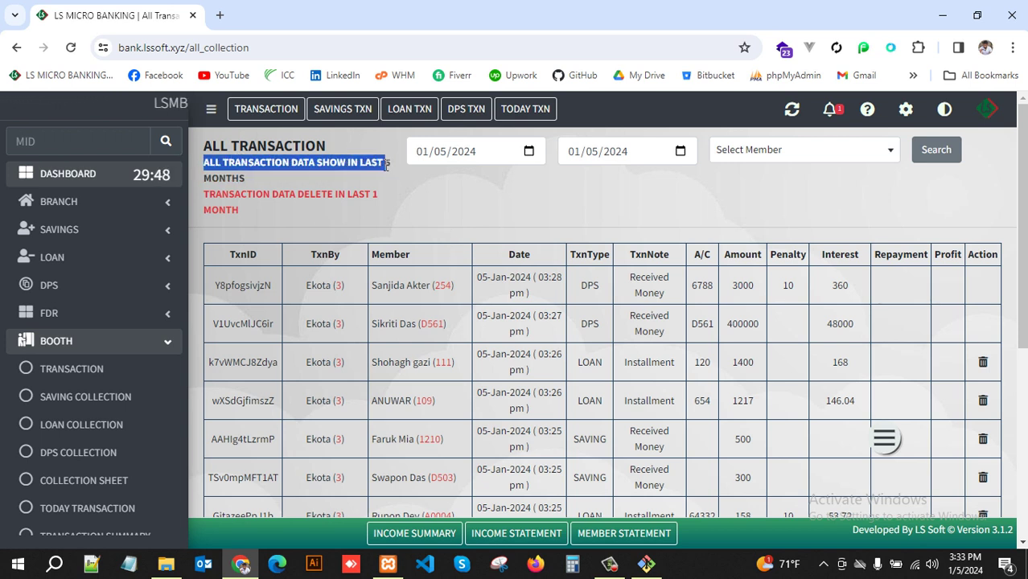
pyautogui.click(358, 183)
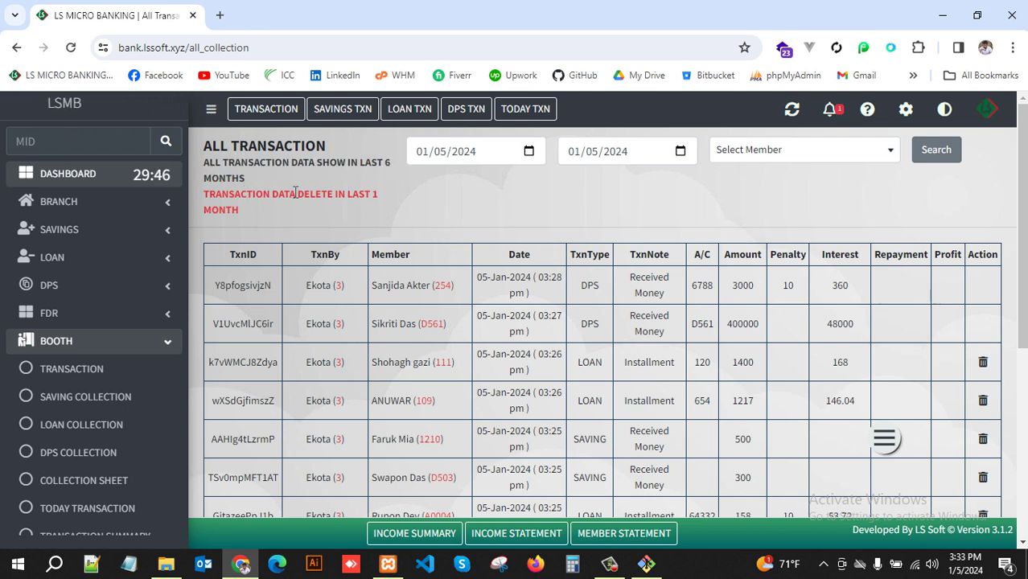
pyautogui.click(528, 152)
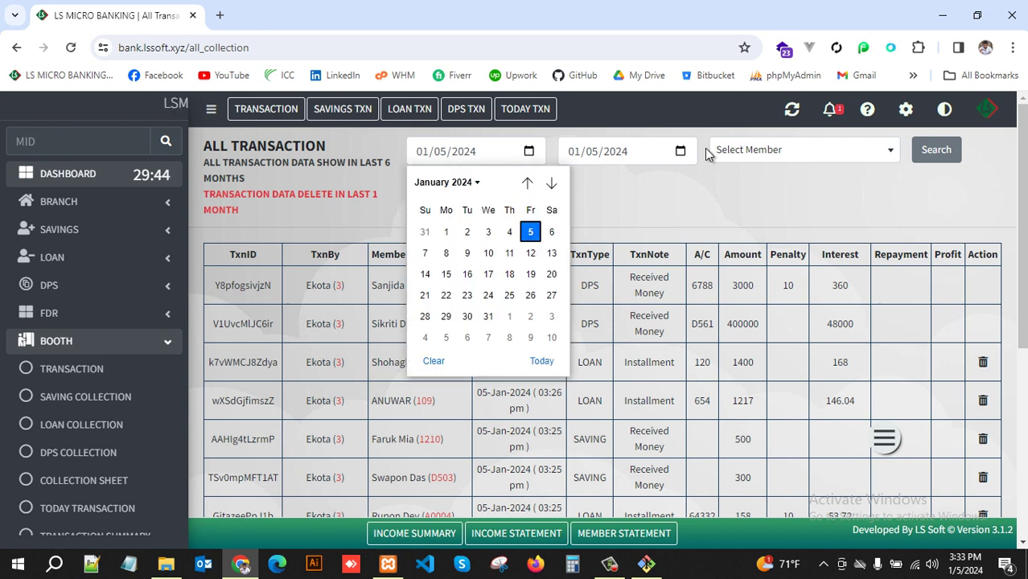
pyautogui.click(680, 152)
pyautogui.click(680, 152)
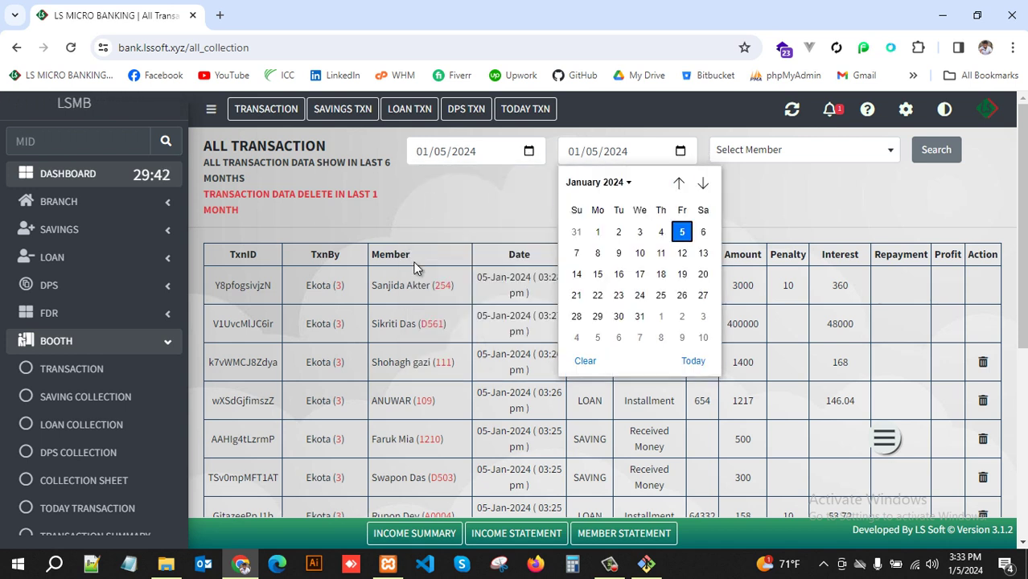
pyautogui.click(510, 232)
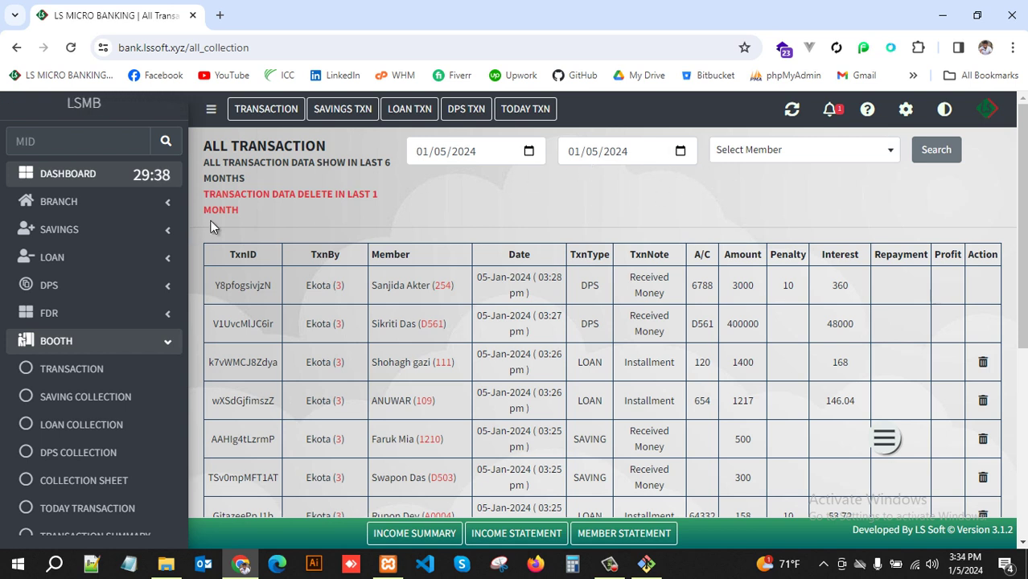
# Step: Examine the red note on the period for deleting transaction data
pyautogui.tripleClick(245, 207)
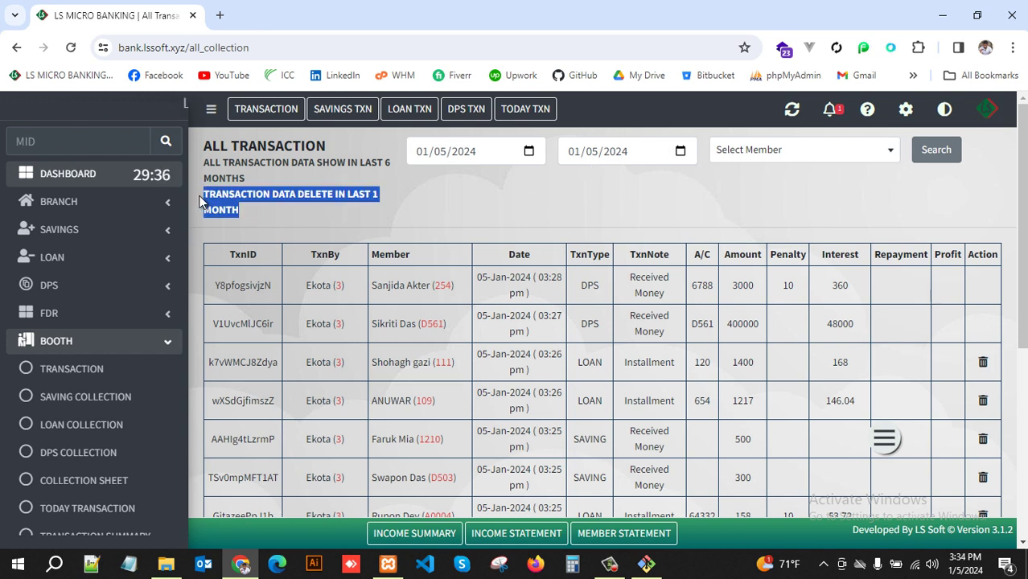
pyautogui.click(249, 204)
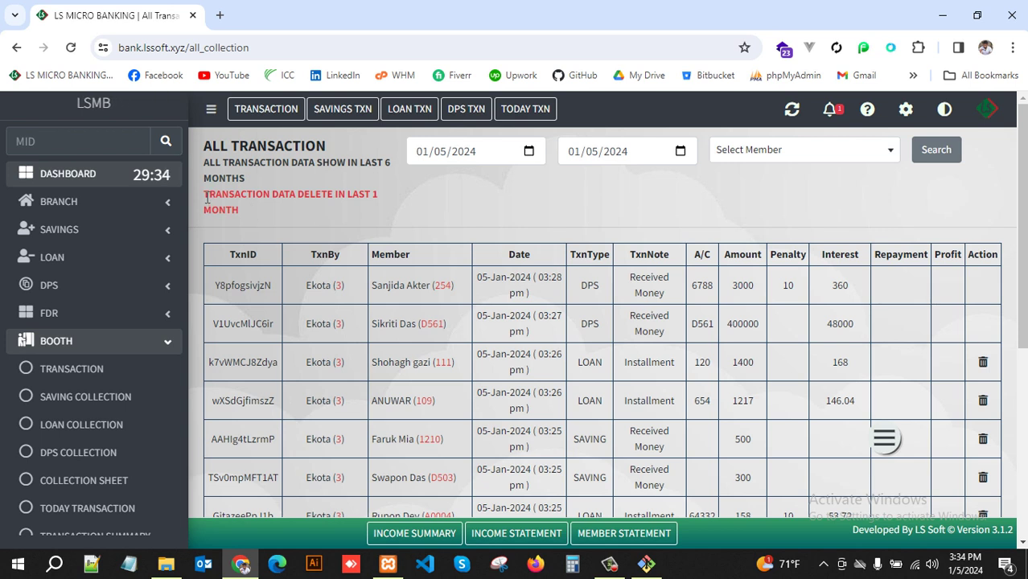
pyautogui.moveTo(201, 202); pyautogui.dragTo(243, 208)
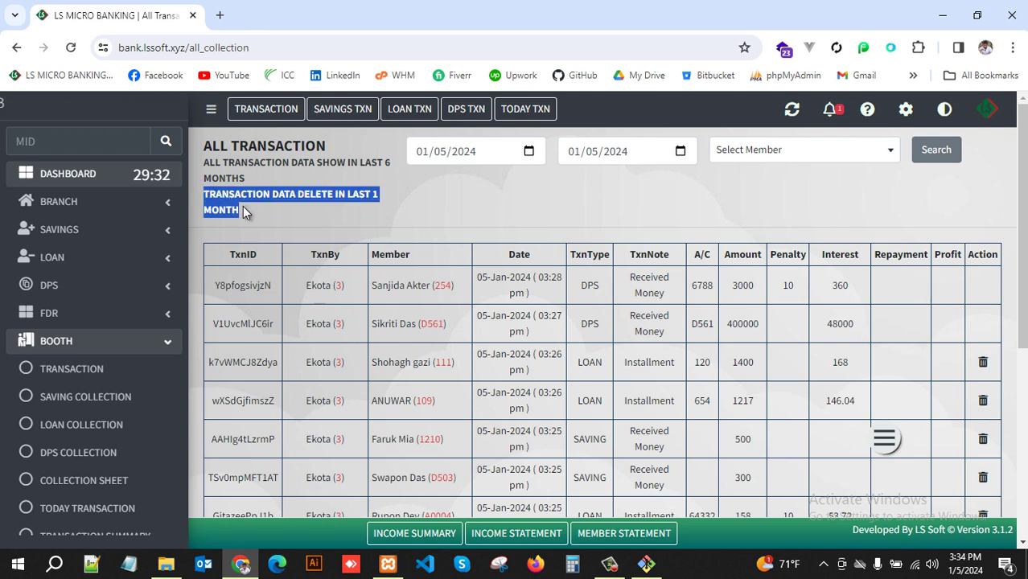
# Step: Clear the selected note text and look through the all transaction list down to its subtotal row
pyautogui.click(243, 208)
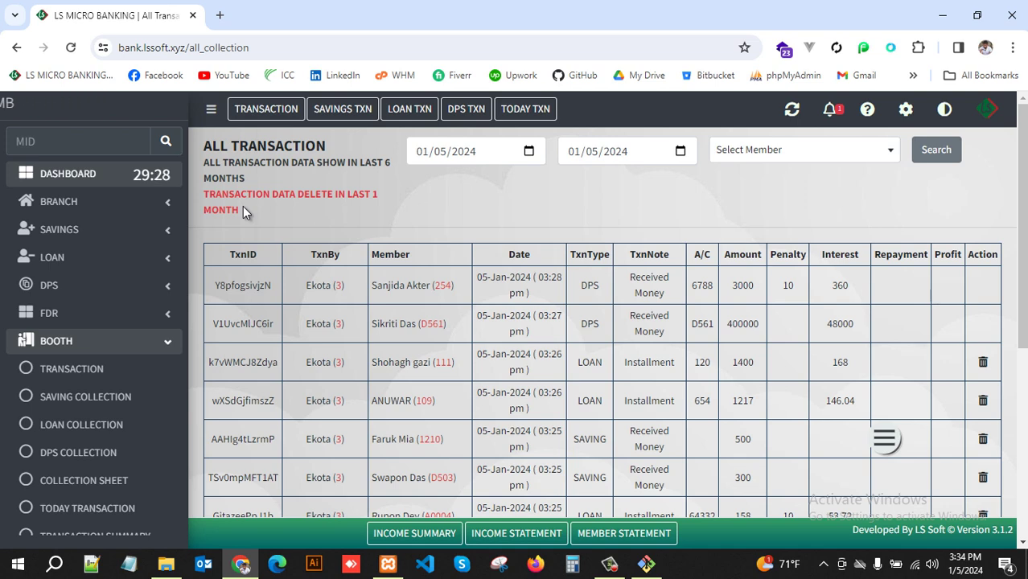
pyautogui.scroll(-5, 652, 354)
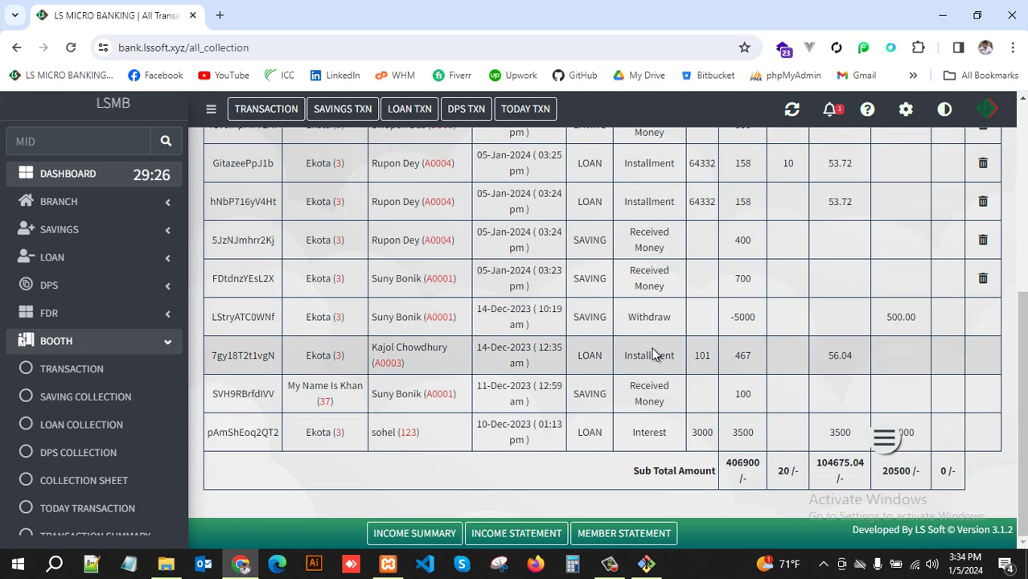
pyautogui.scroll(10, 652, 353)
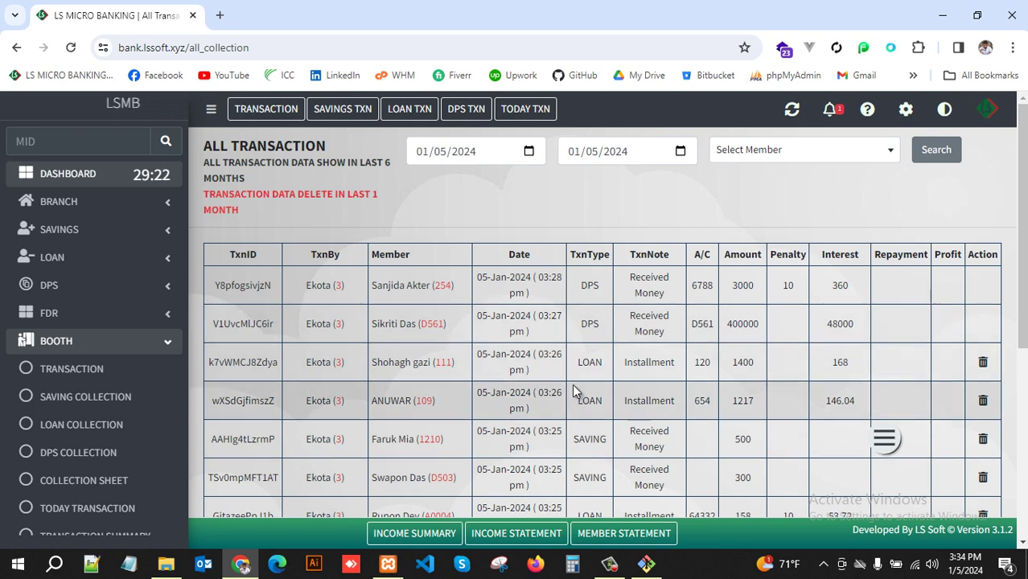
pyautogui.scroll(-4, 158, 359)
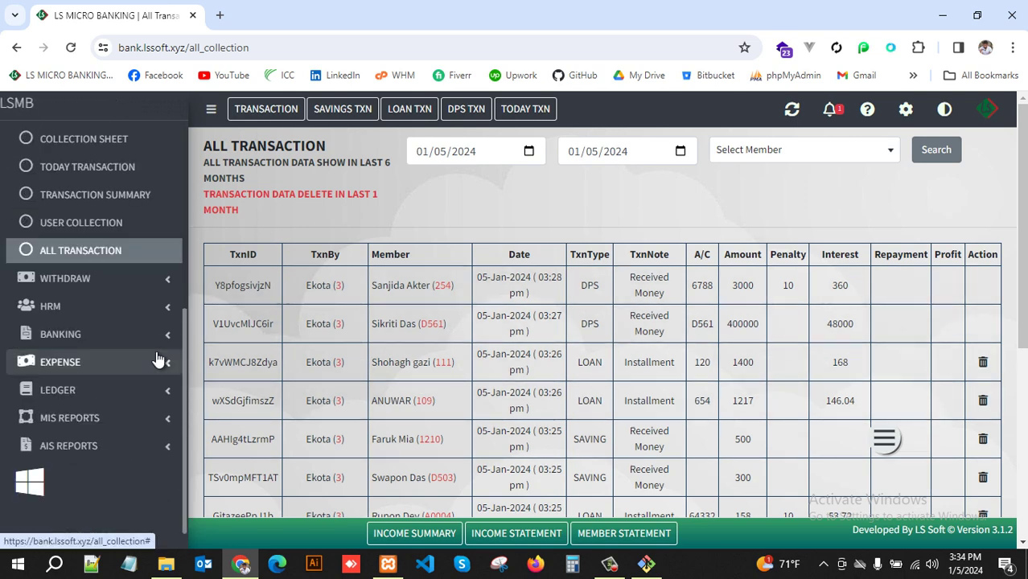
pyautogui.scroll(3, 159, 360)
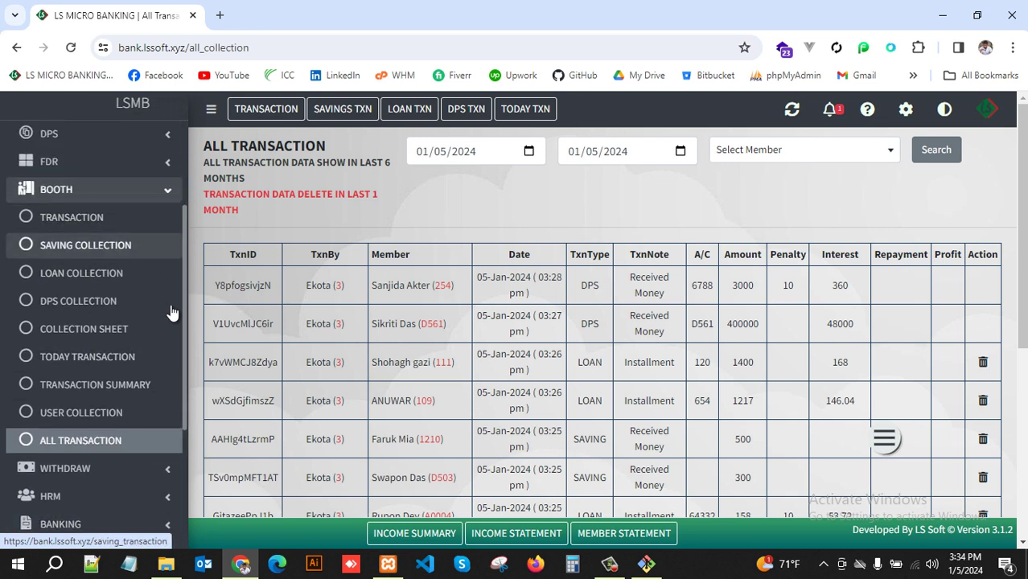
pyautogui.click(169, 189)
pyautogui.scroll(3, 161, 241)
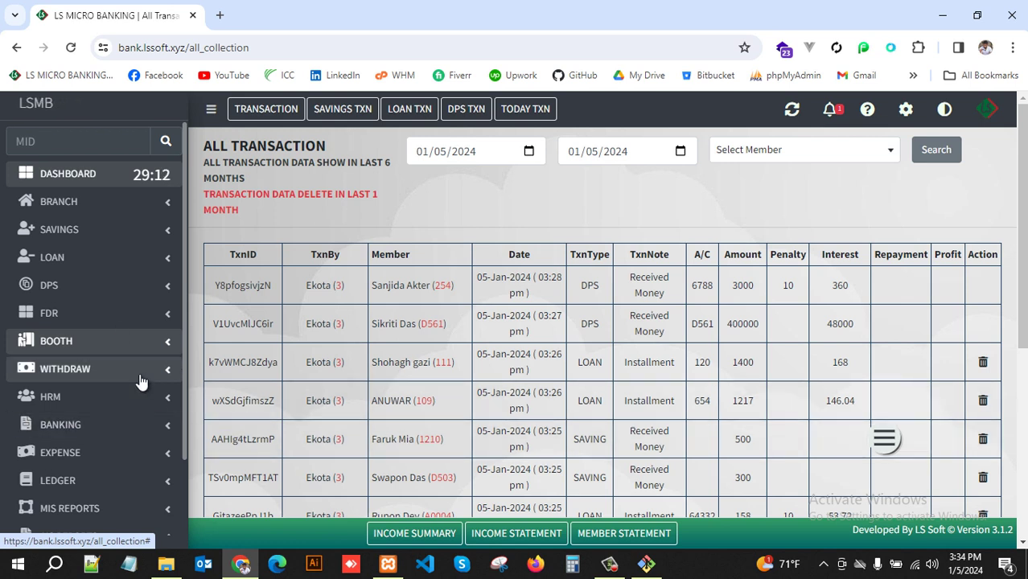
pyautogui.click(149, 348)
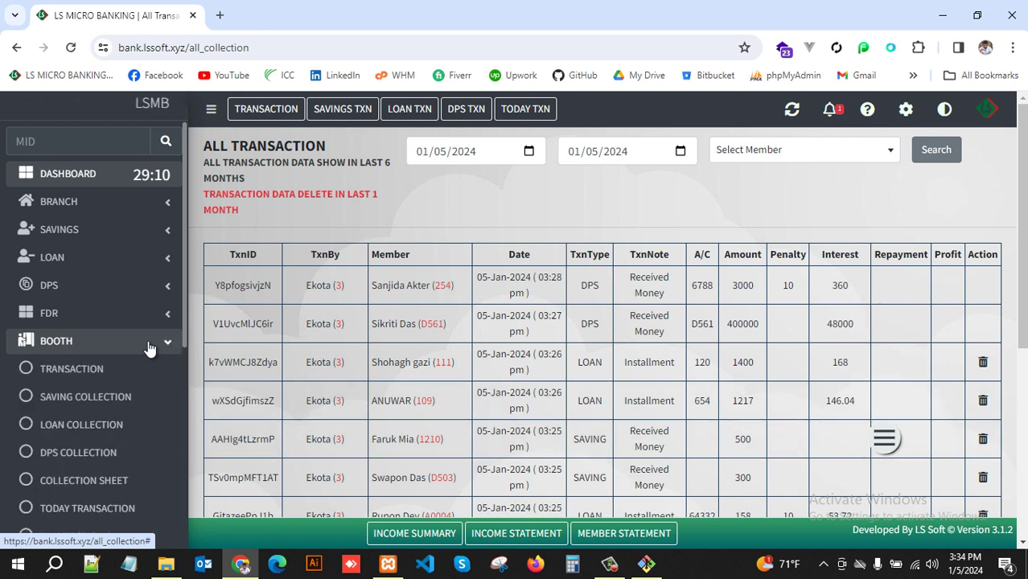
pyautogui.click(149, 348)
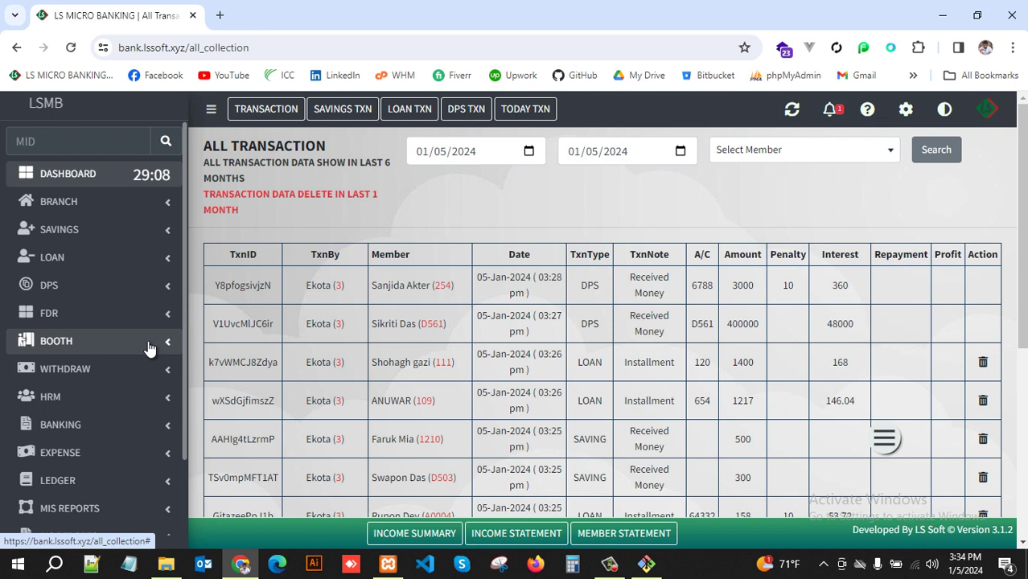
pyautogui.click(149, 349)
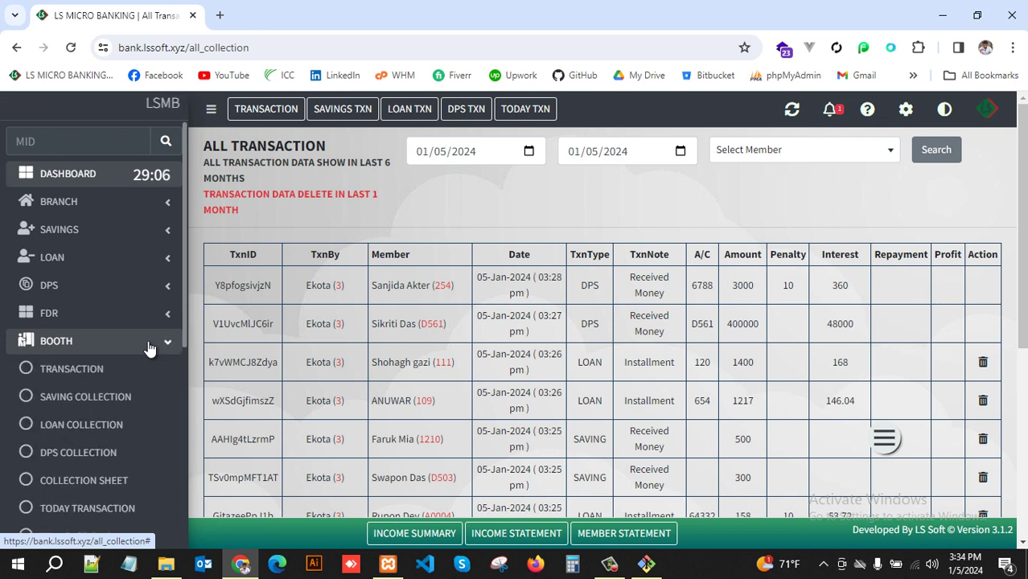
pyautogui.scroll(-1, 149, 348)
pyautogui.scroll(1, 151, 334)
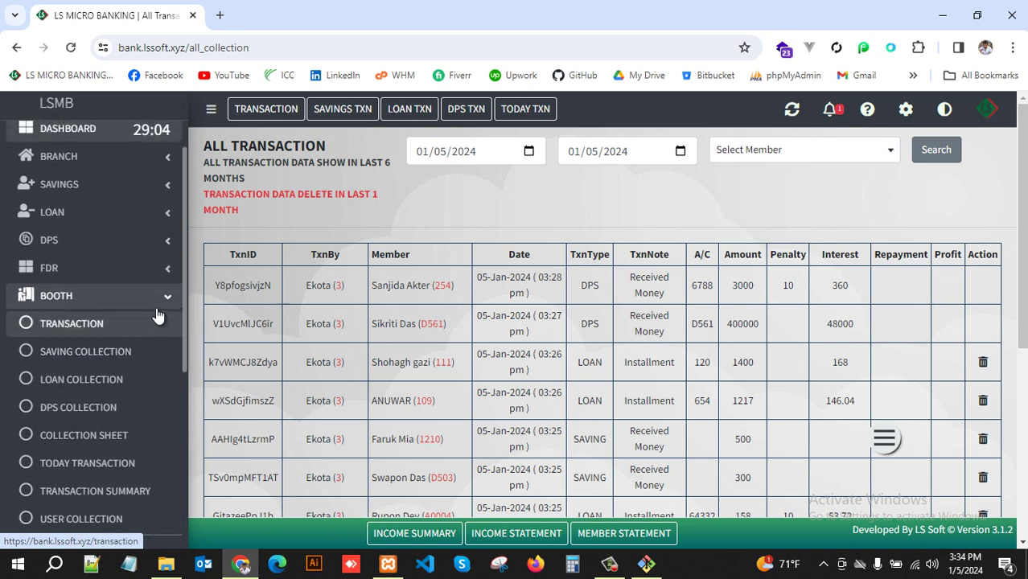
pyautogui.click(165, 299)
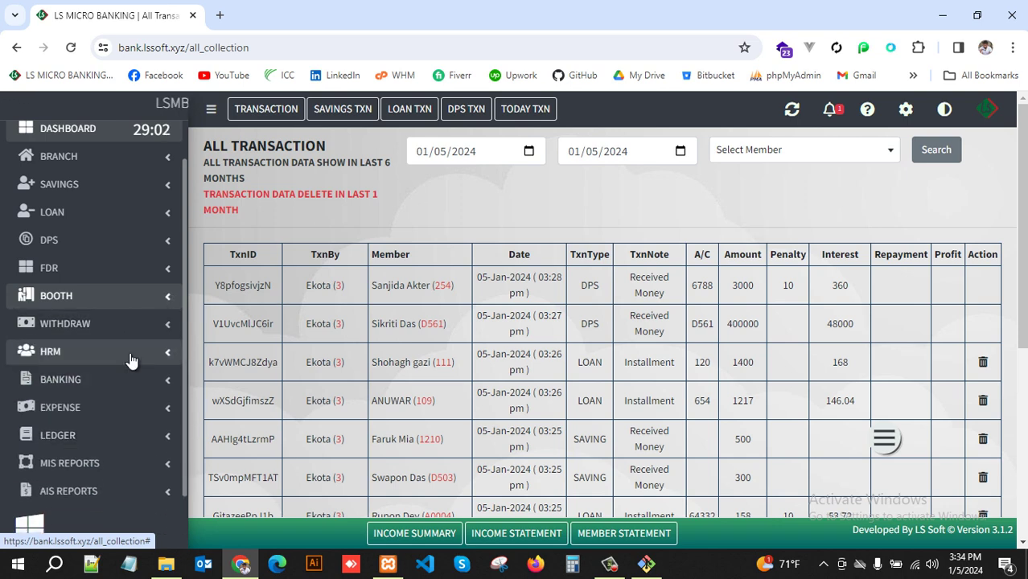
pyautogui.scroll(-2, 131, 360)
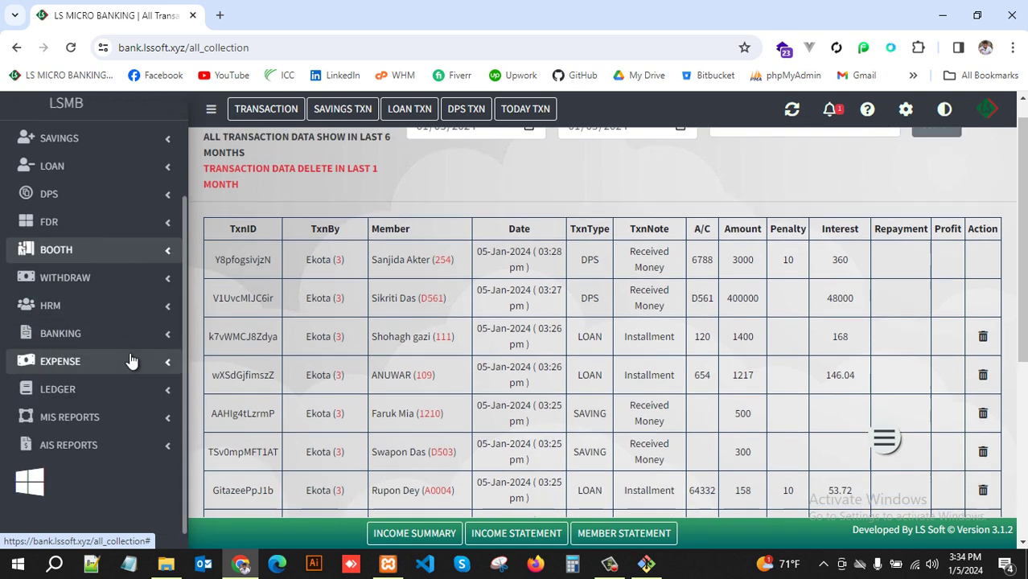
pyautogui.scroll(1, 131, 359)
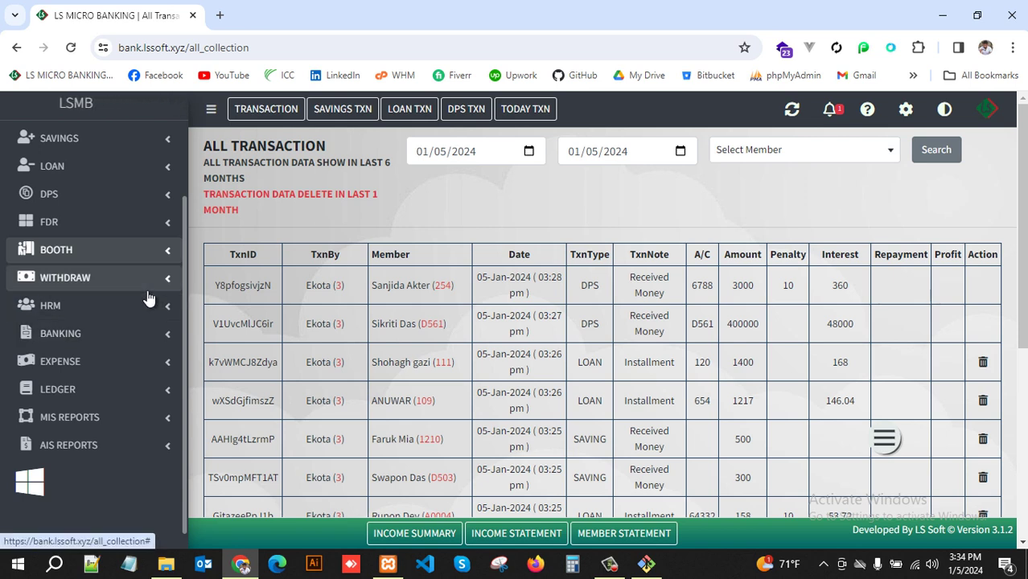
pyautogui.scroll(3, 147, 296)
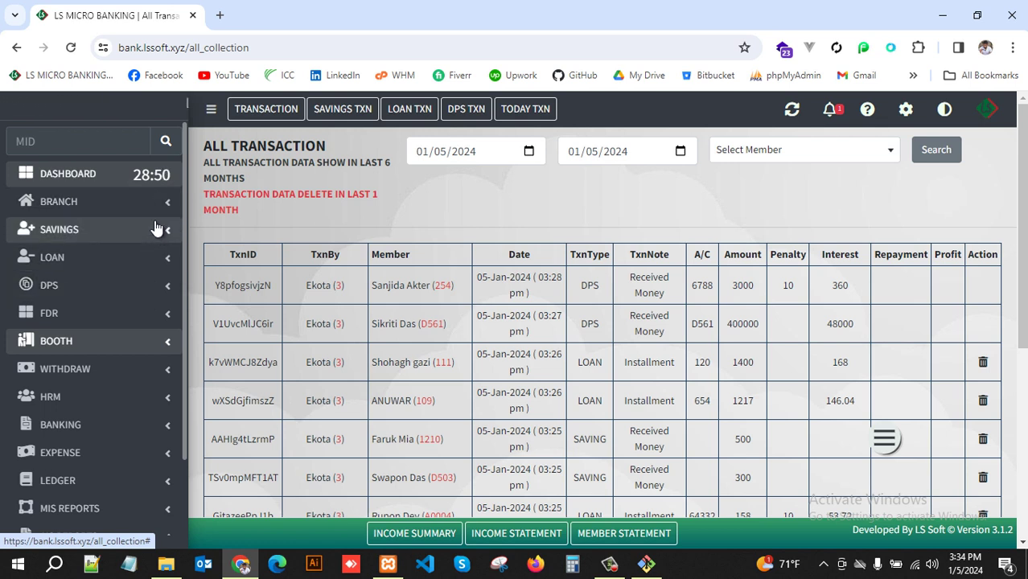
pyautogui.click(156, 351)
pyautogui.click(158, 352)
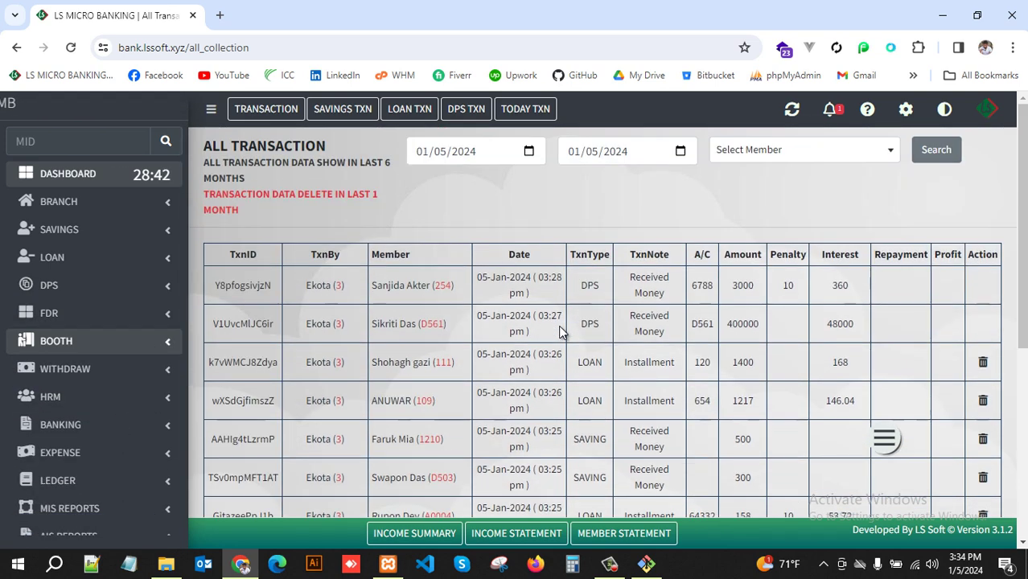
# Step: Open the income summary and review its credit and debit entries, subtotals and balances
pyautogui.click(415, 534)
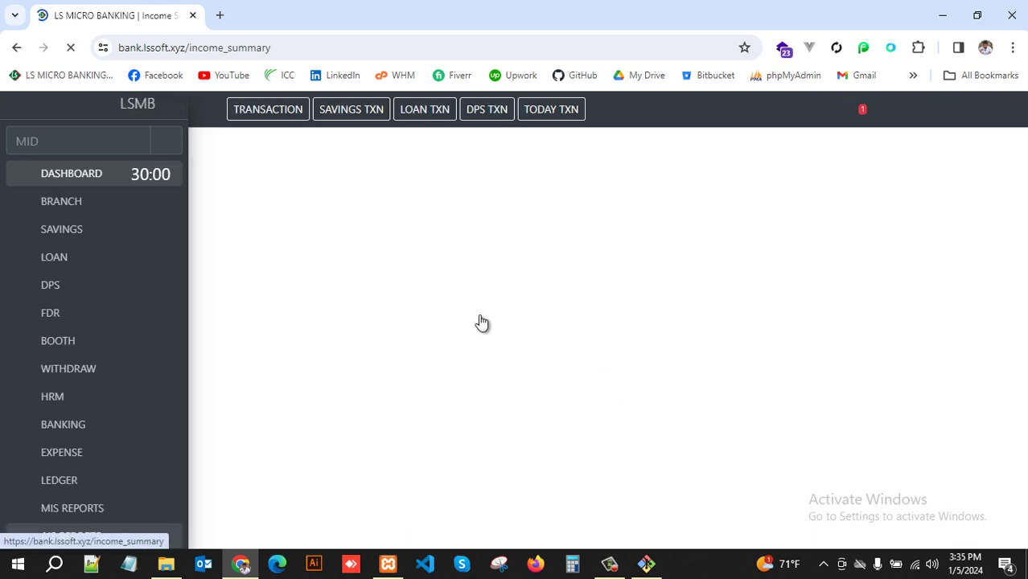
pyautogui.scroll(-4, 644, 346)
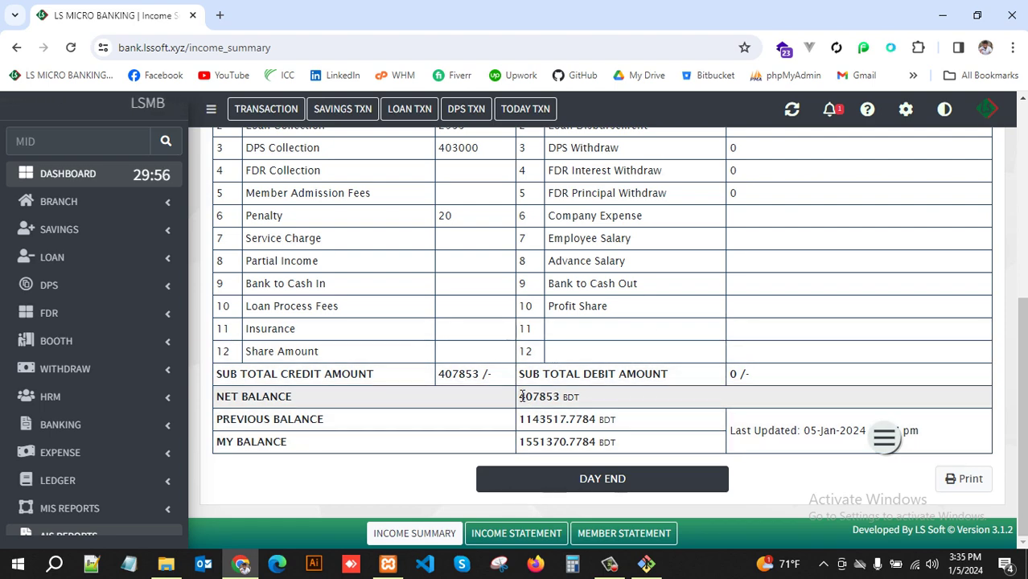
pyautogui.scroll(4, 615, 350)
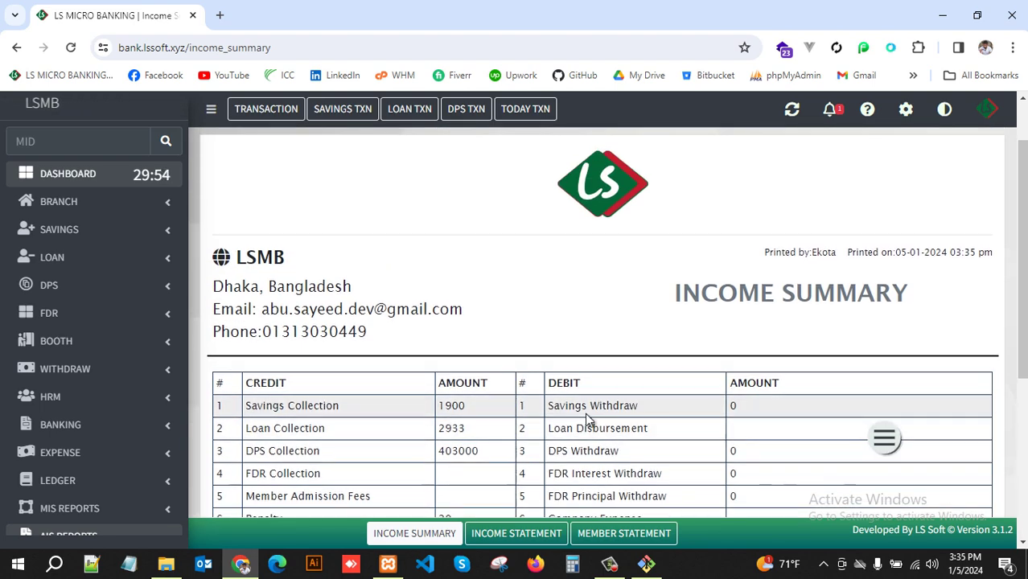
pyautogui.scroll(-5, 589, 420)
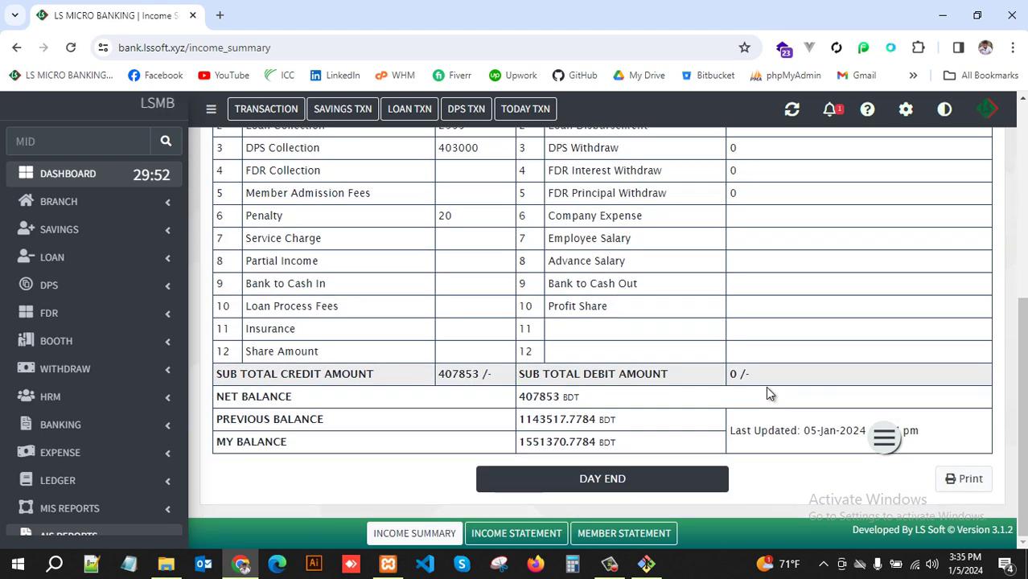
pyautogui.scroll(3, 765, 392)
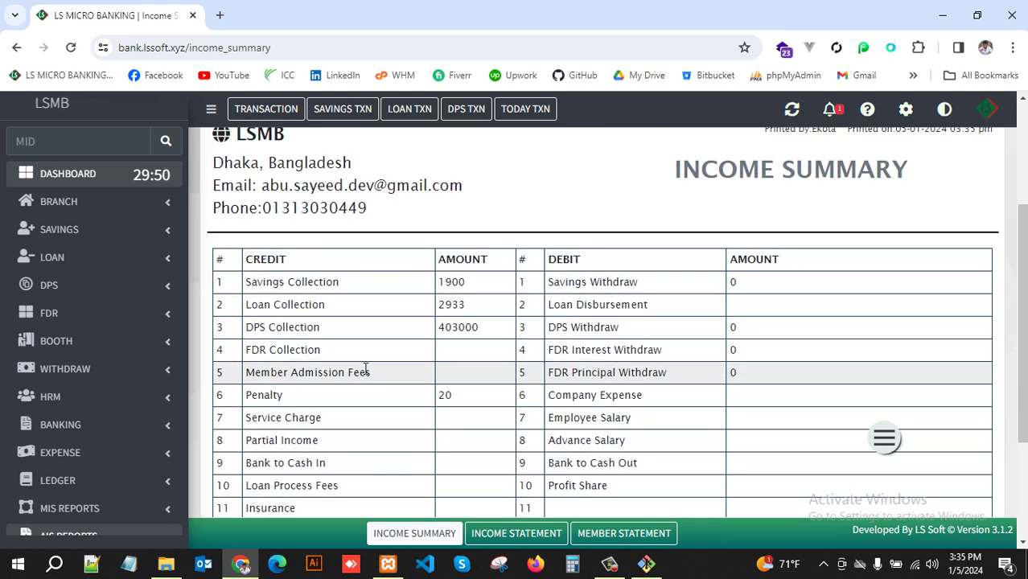
pyautogui.scroll(-3, 366, 368)
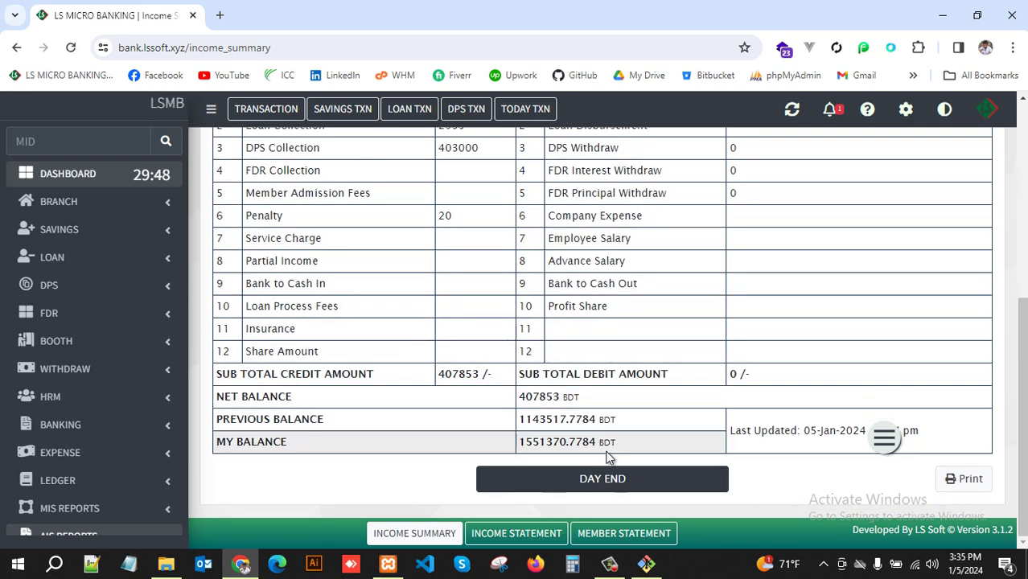
# Step: Run the day end from the income summary and confirm it as the final report for the daily ledger
pyautogui.click(607, 479)
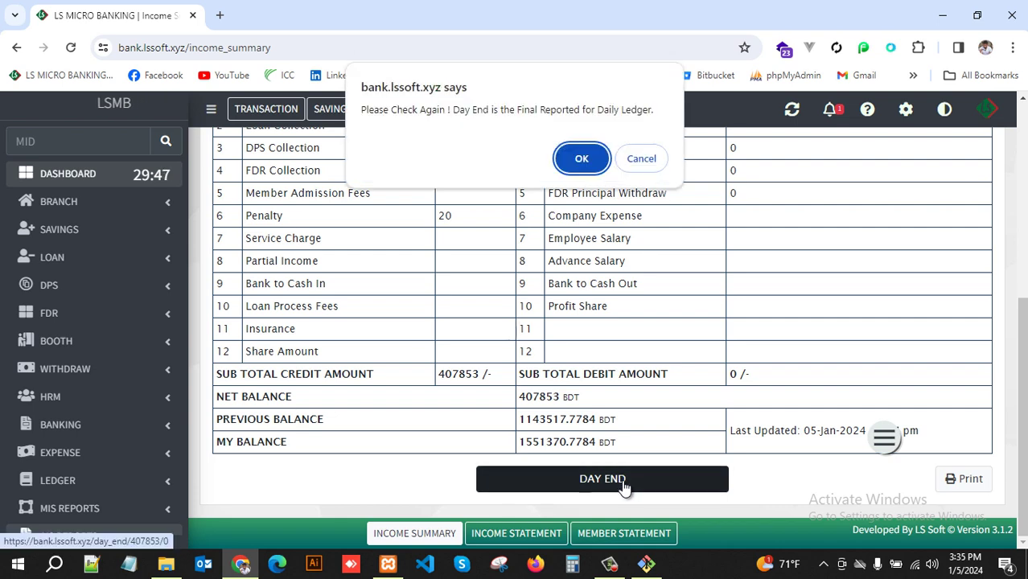
pyautogui.click(582, 158)
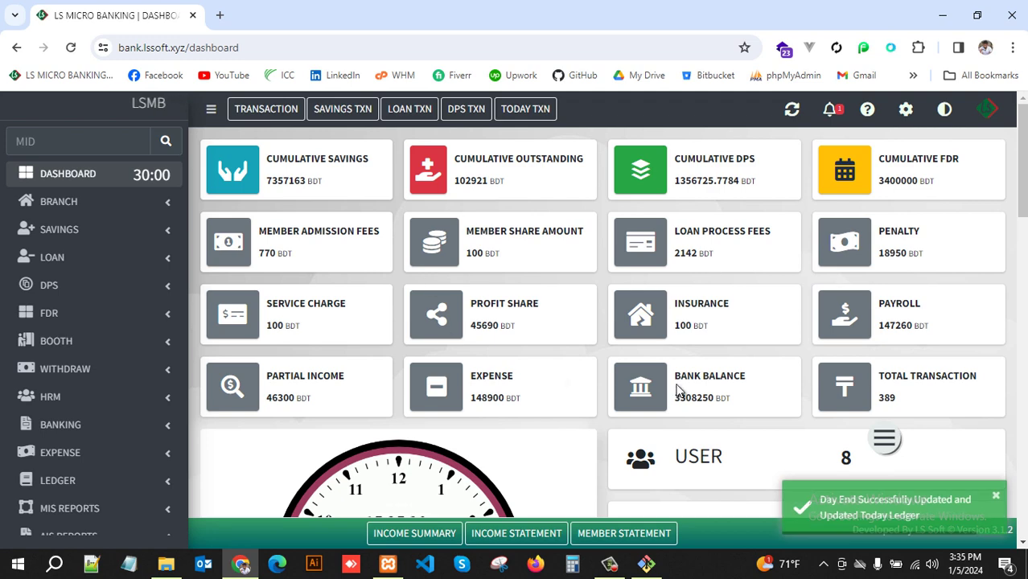
pyautogui.scroll(-15, 531, 378)
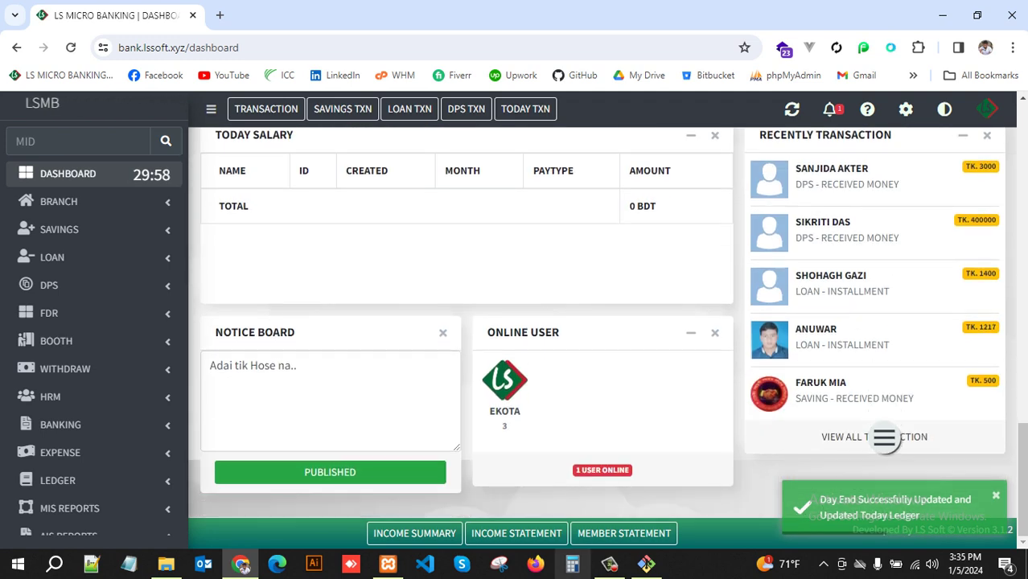
# Step: Open the January 2024 income statement and examine its credit account, debit account and balance sheet columns
pyautogui.click(521, 533)
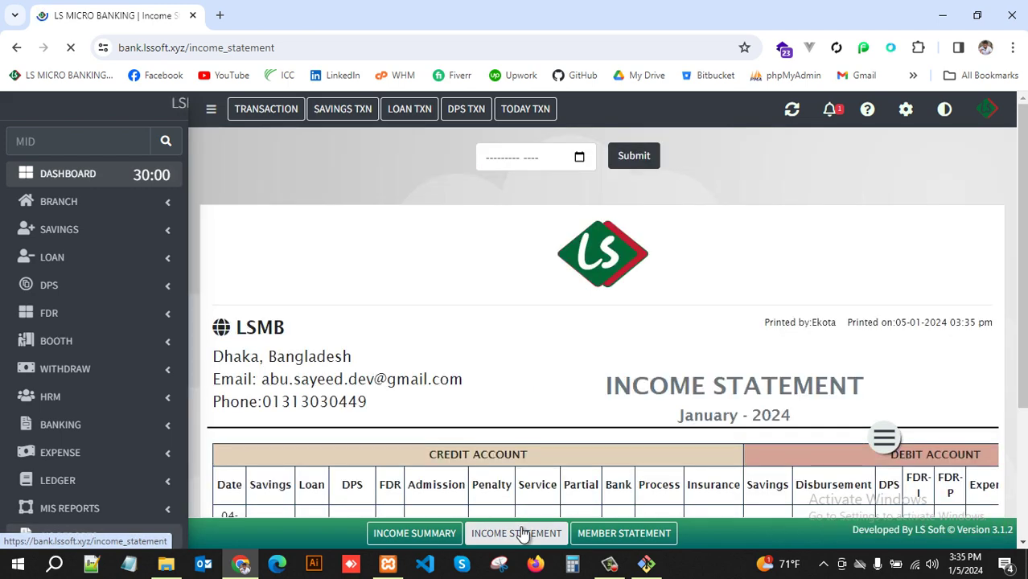
pyautogui.scroll(-3, 681, 413)
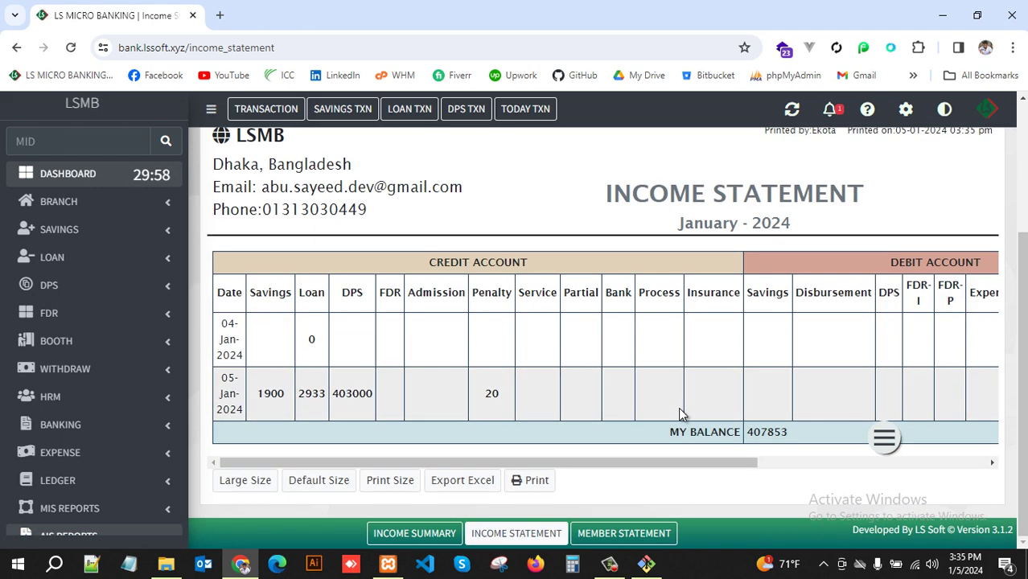
pyautogui.hscroll(5, 841, 391)
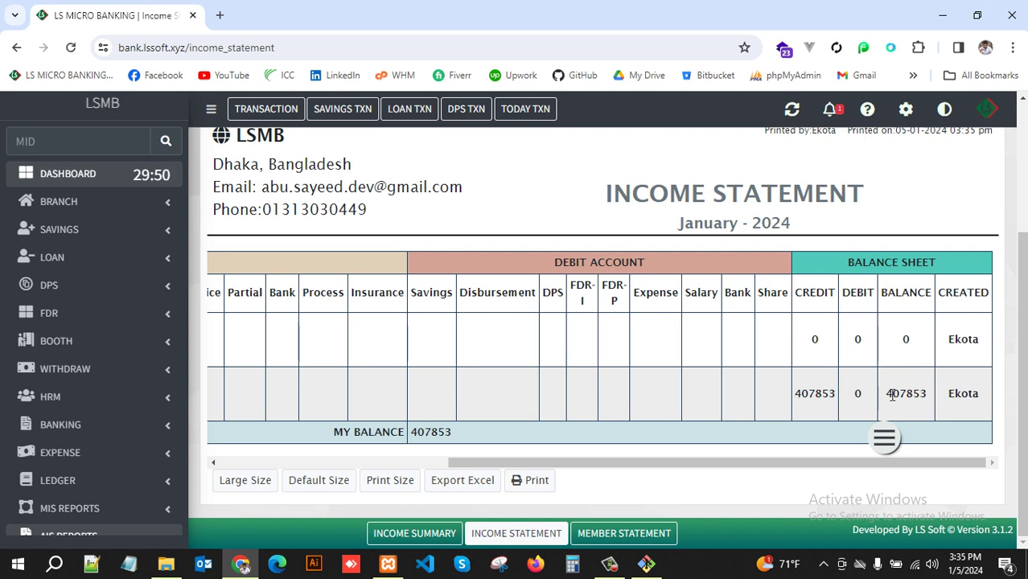
pyautogui.moveTo(892, 393); pyautogui.dragTo(923, 393)
pyautogui.click(922, 393)
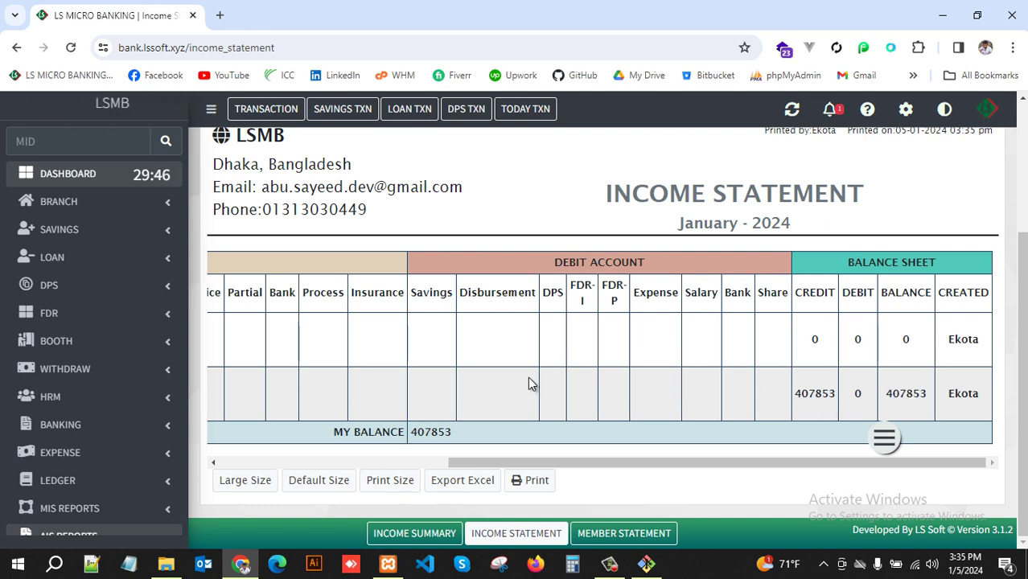
pyautogui.hscroll(-5, 528, 384)
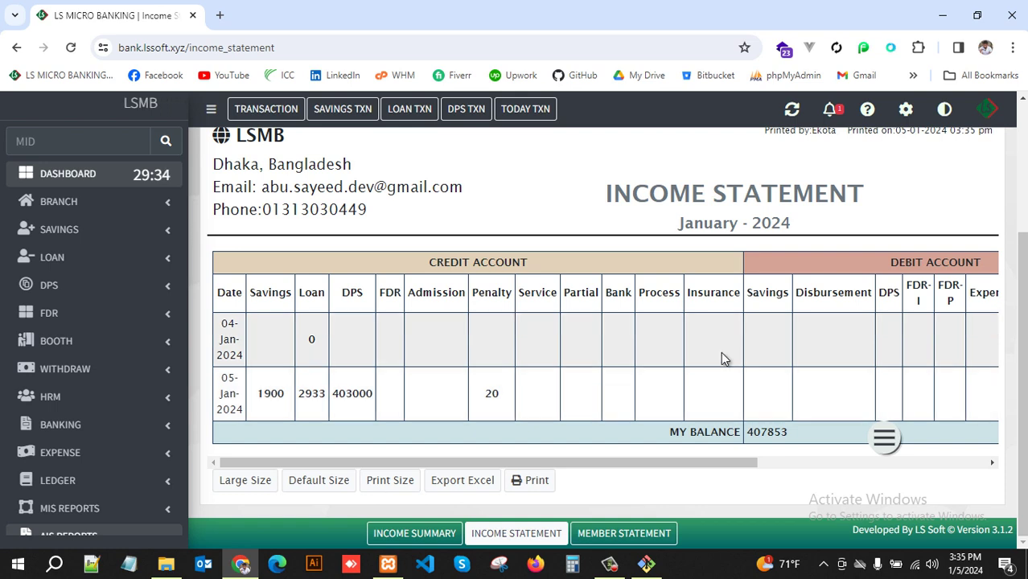
pyautogui.hscroll(4, 721, 358)
pyautogui.hscroll(-4, 720, 357)
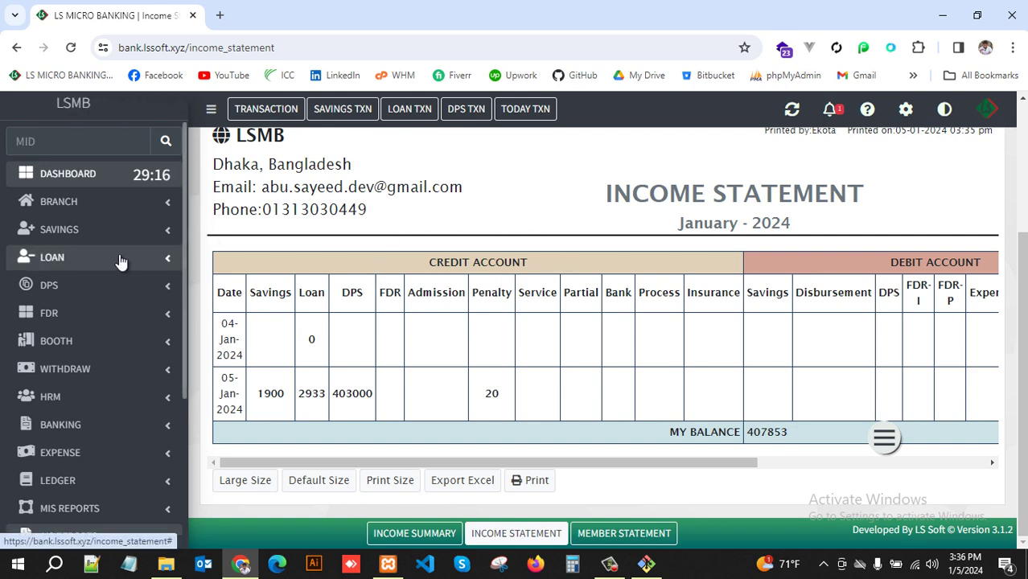
pyautogui.scroll(3, 120, 259)
pyautogui.scroll(-3, 121, 259)
pyautogui.scroll(3, 672, 207)
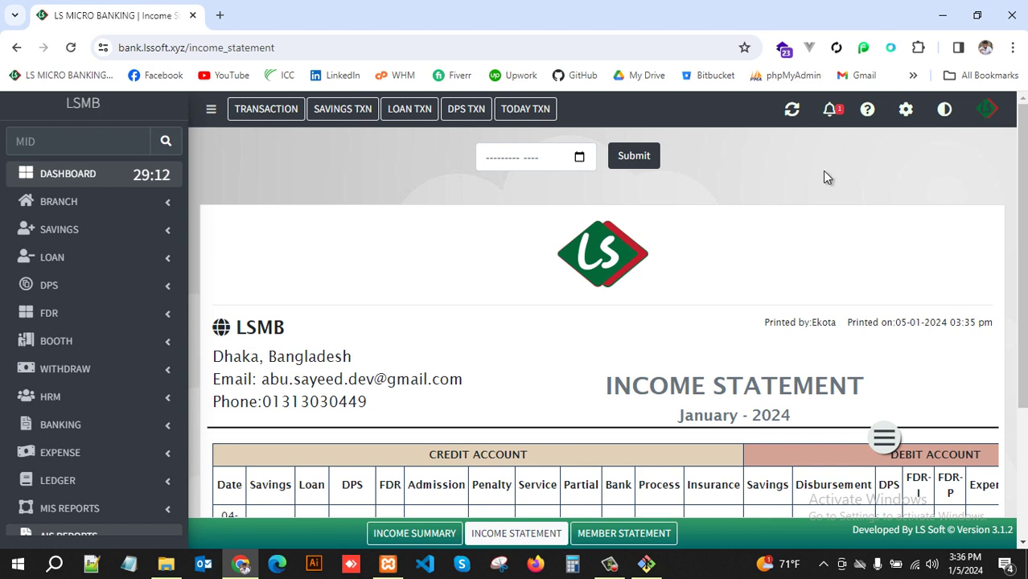
pyautogui.click(608, 563)
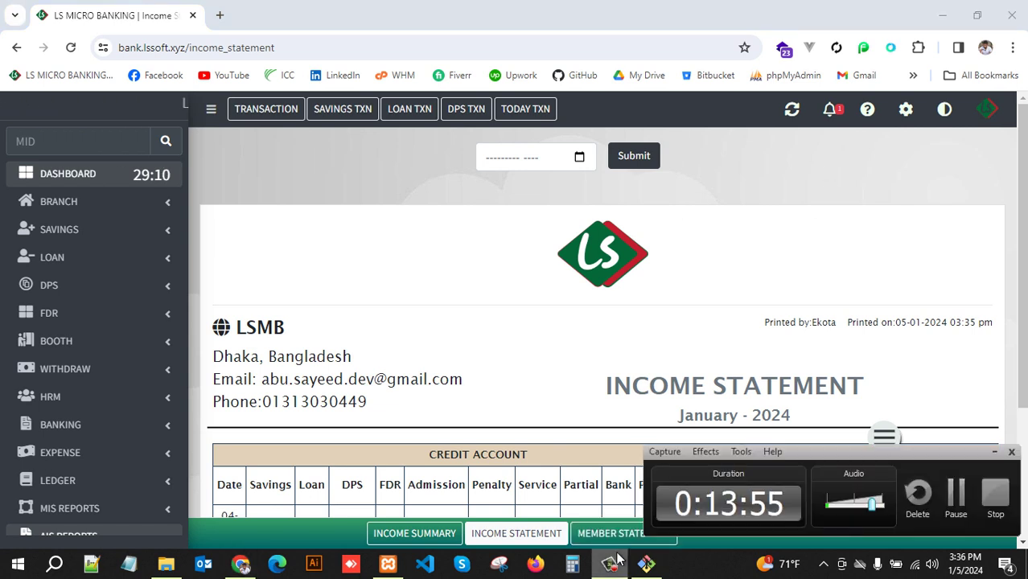
pyautogui.click(955, 492)
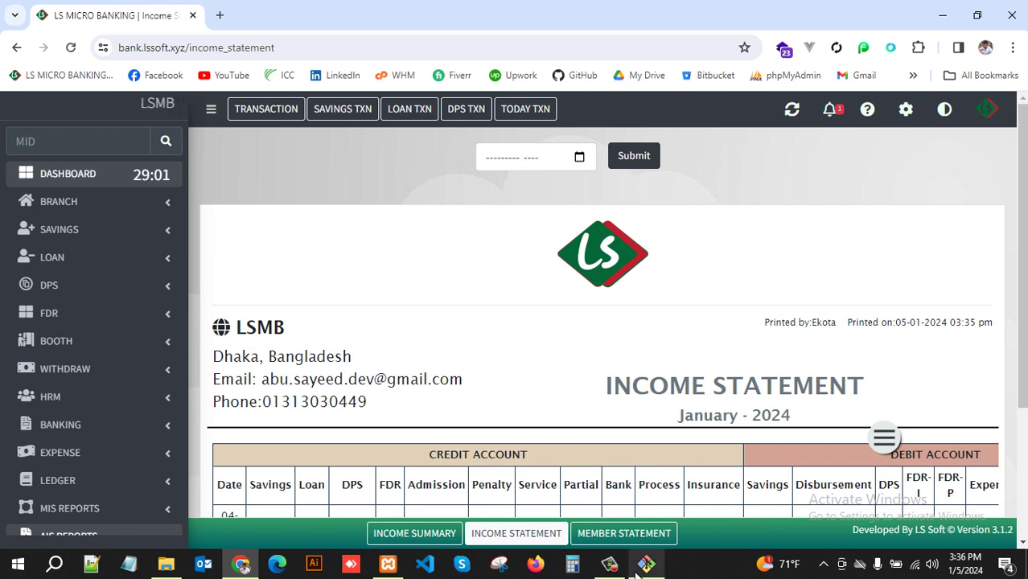
pyautogui.click(609, 563)
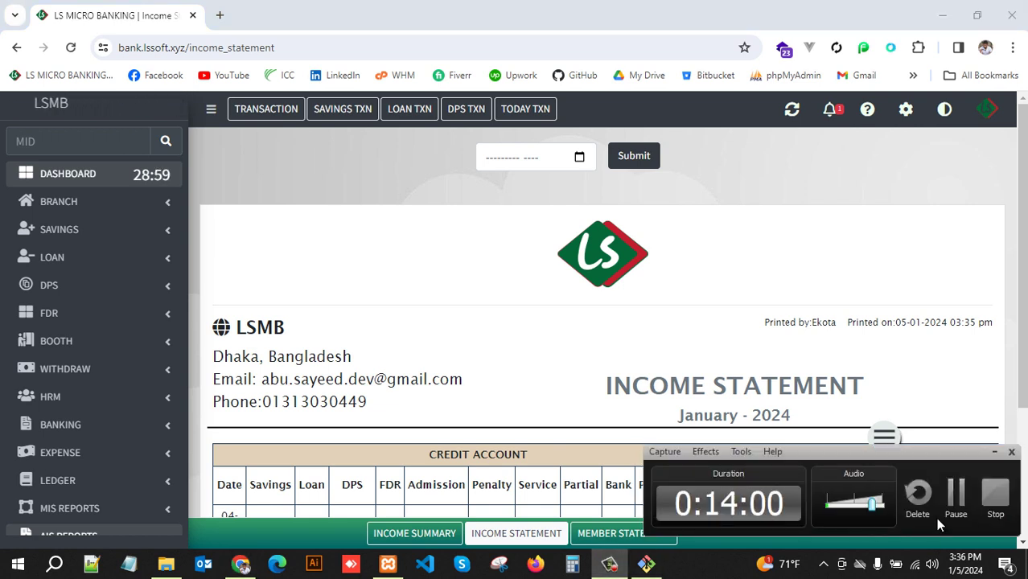